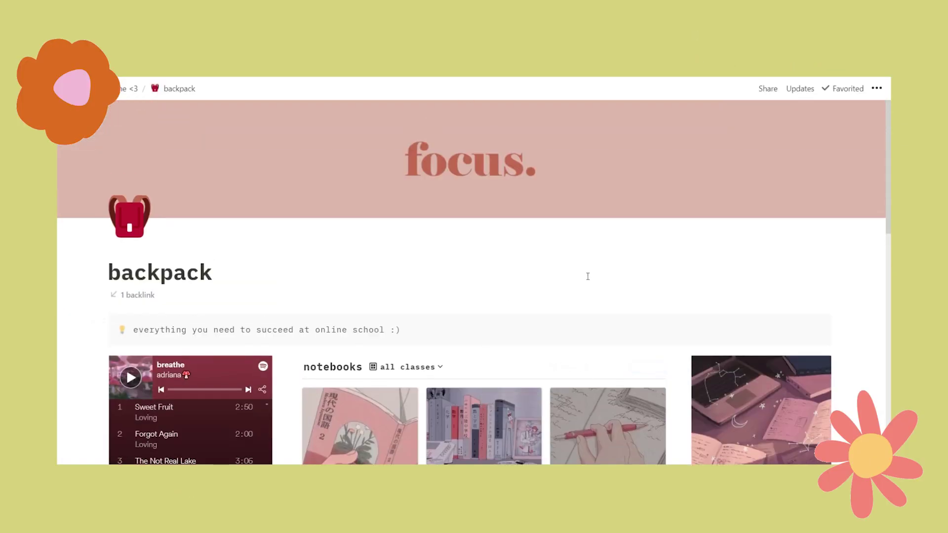
- Make an empty line directly below the master to-do list
scroll(588, 277, "down", 3)
scroll(588, 277, "up", 3)
scroll(582, 316, "down", 5)
scroll(580, 347, "up", 3)
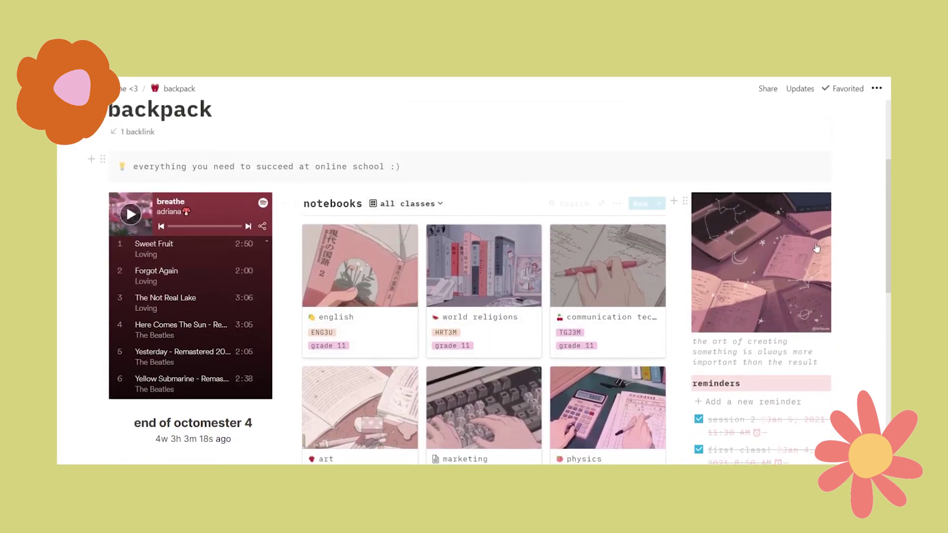
scroll(460, 282, "down", 4)
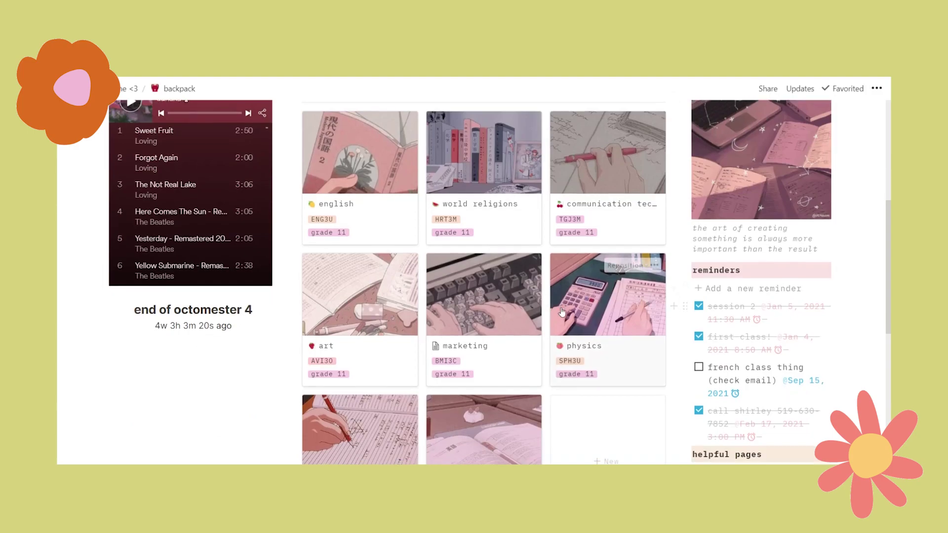
scroll(686, 281, "up", 2)
scroll(419, 268, "down", 10)
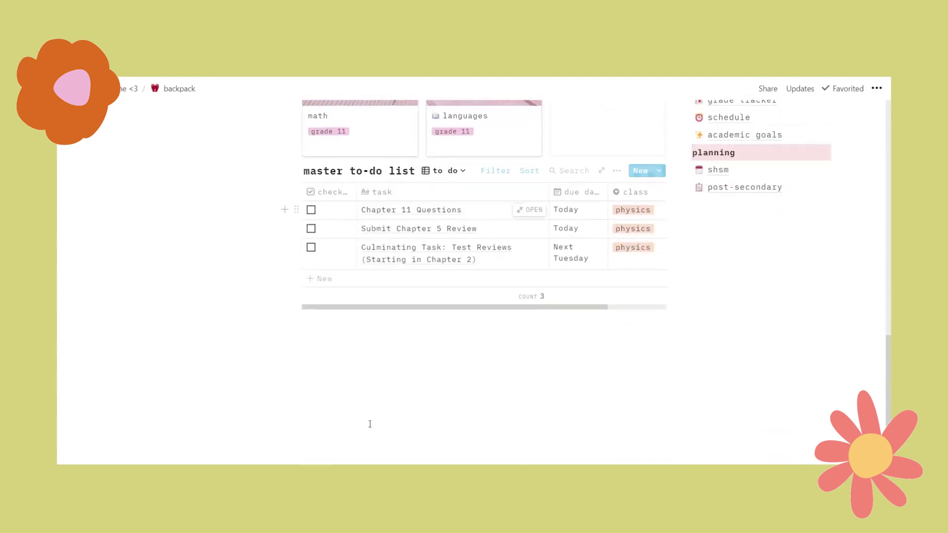
left_click(379, 396)
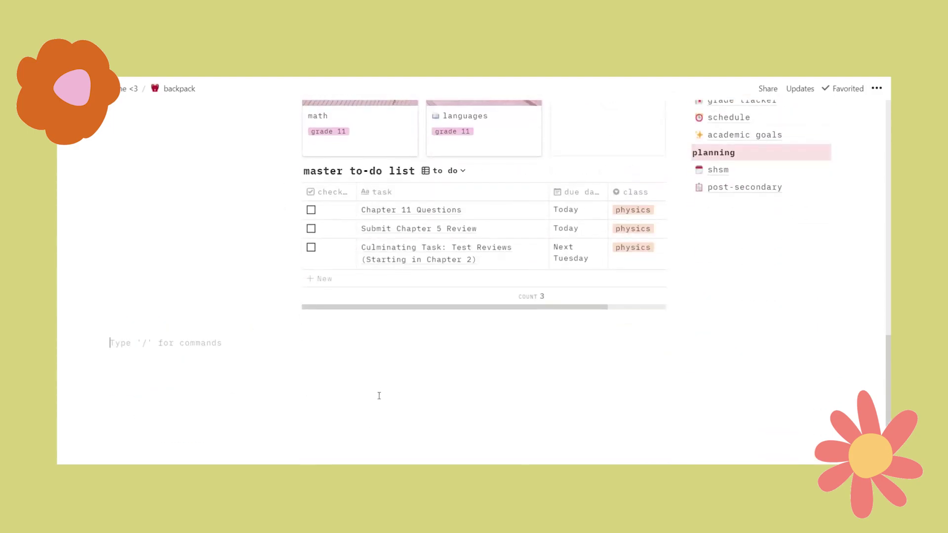
type("/")
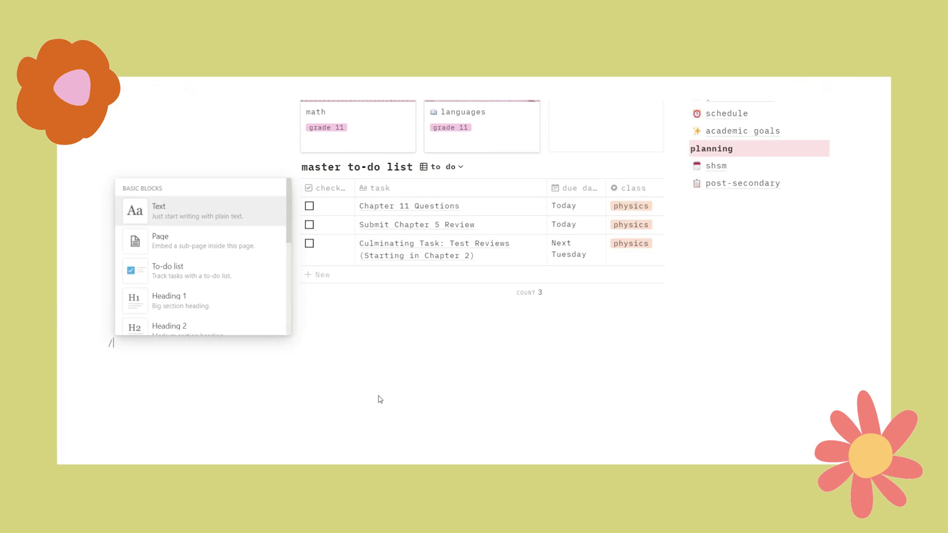
key("Escape")
key("Return")
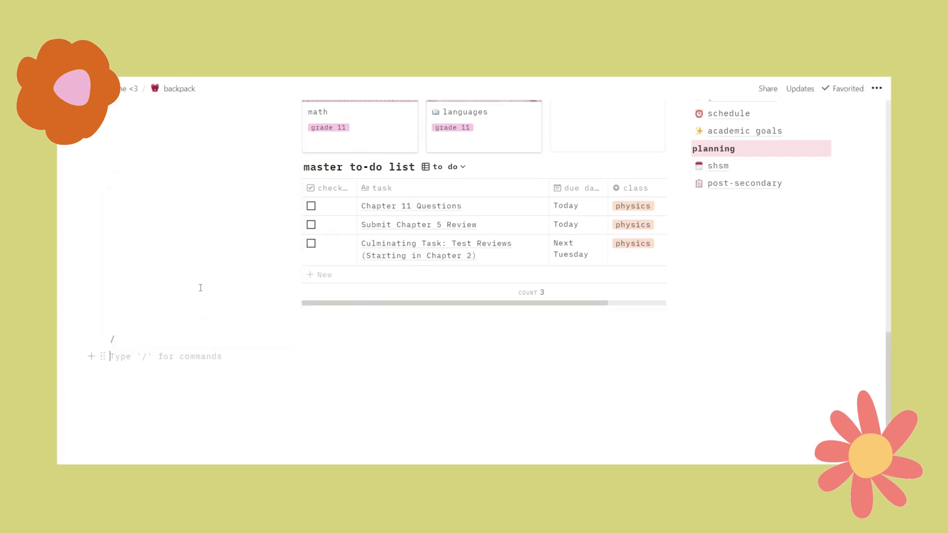
key("BackSpace")
key("BackSpace")
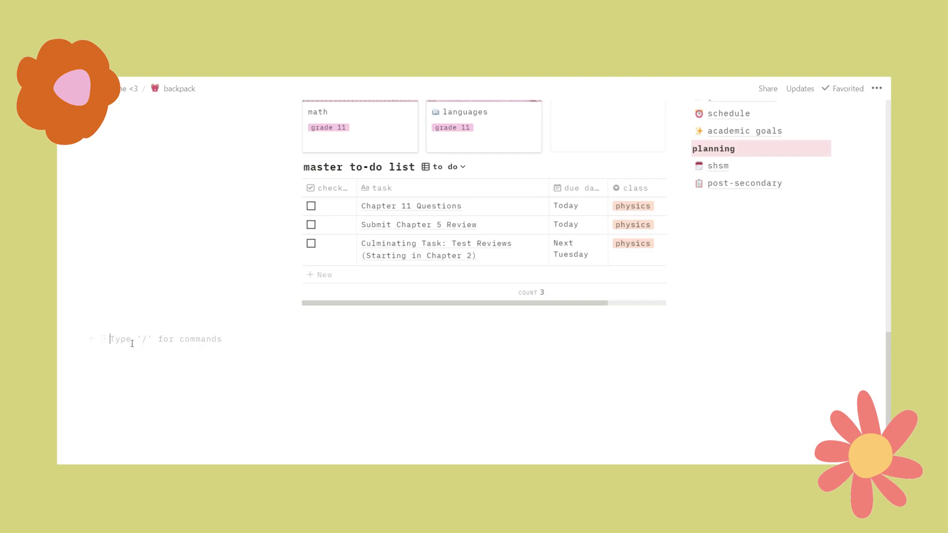
- Insert a Gallery - Inline database there using /gallery
type("/gall")
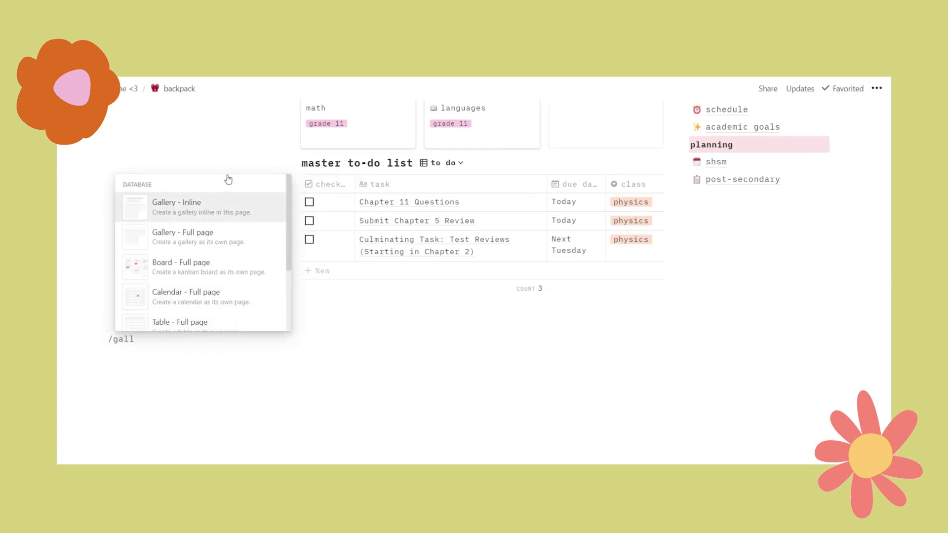
left_click(168, 205)
scroll(451, 327, "down", 3)
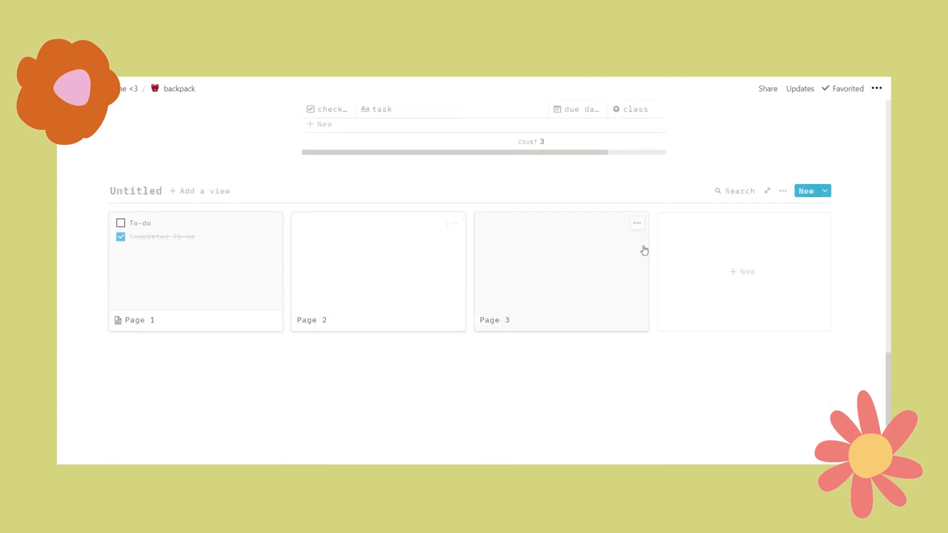
scroll(567, 262, "up", 10)
scroll(428, 260, "down", 10)
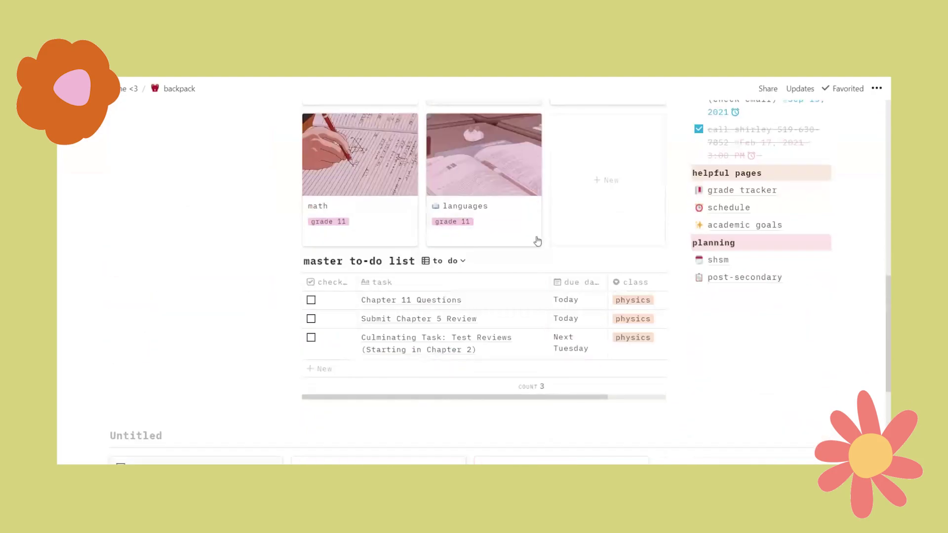
- Set the gallery's card size to Small
left_click(783, 246)
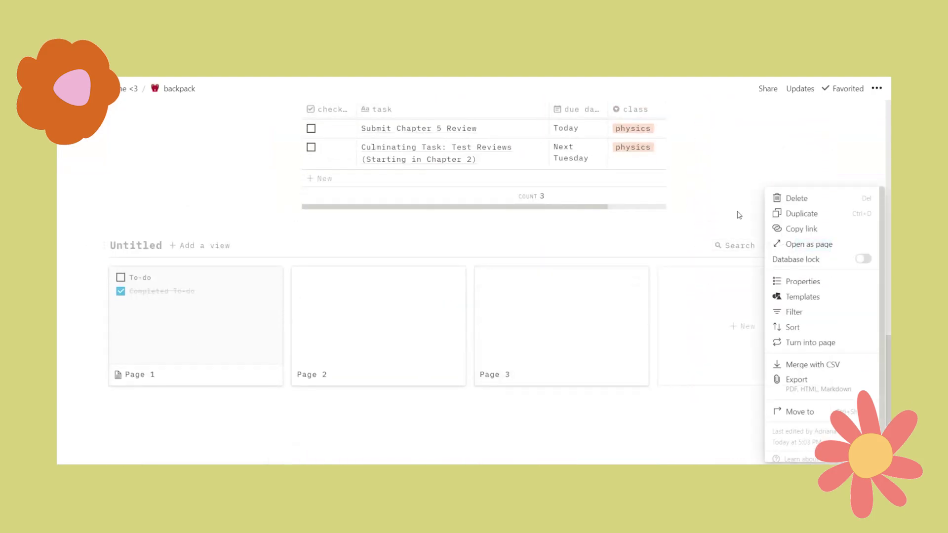
left_click(840, 290)
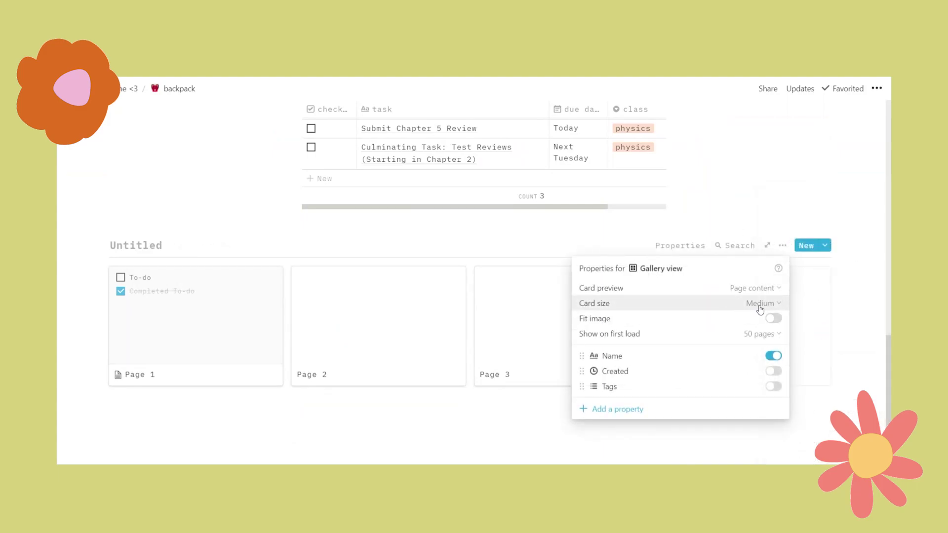
left_click(764, 303)
left_click(695, 323)
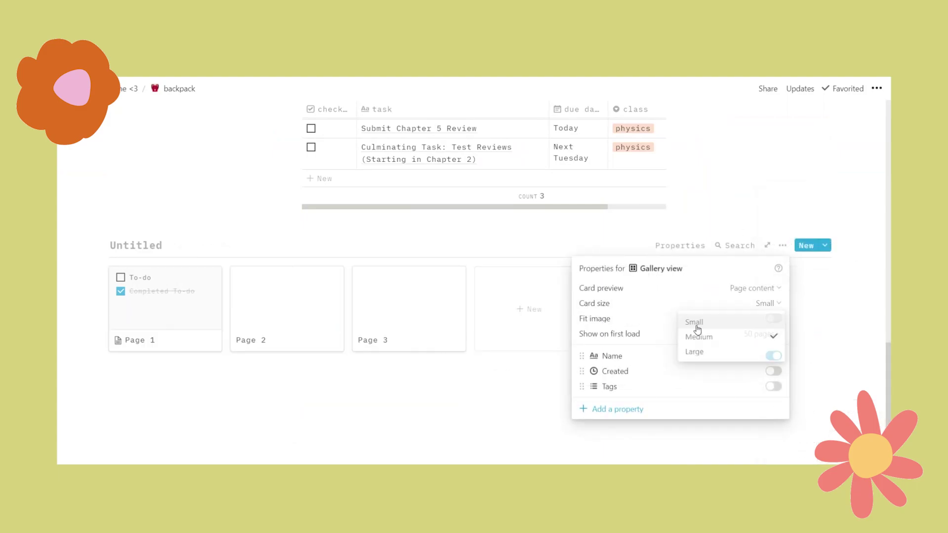
left_click(499, 320)
- Give Page 3 a new Files & media property and upload an image to it
left_click(406, 324)
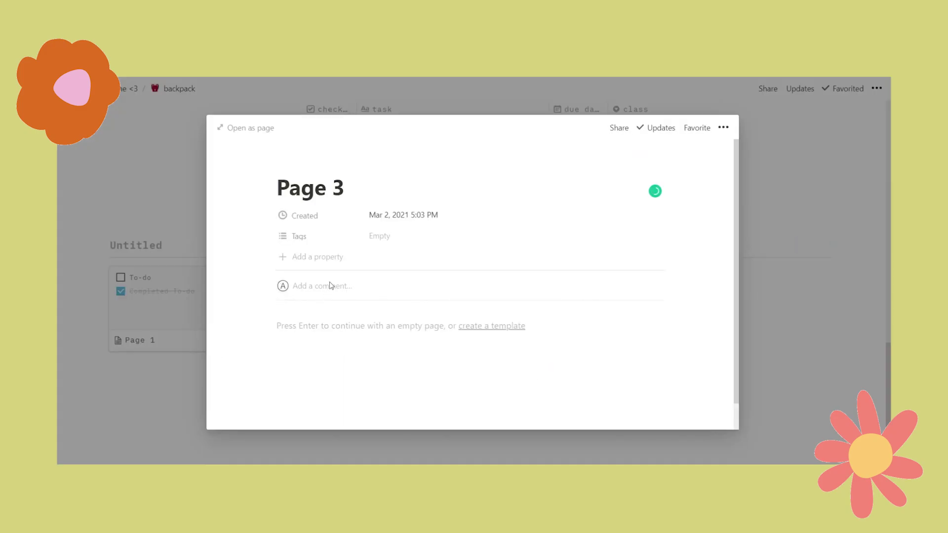
left_click(310, 259)
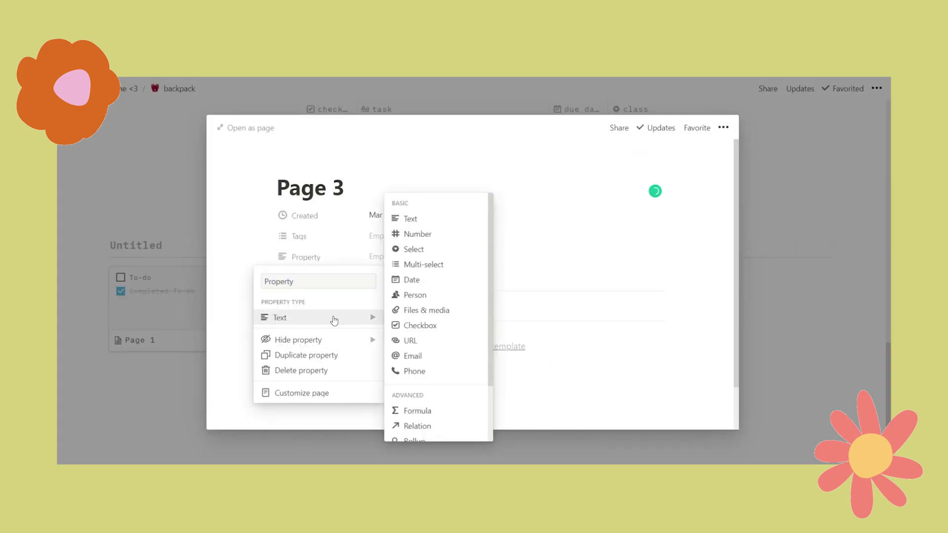
left_click(446, 311)
left_click(530, 264)
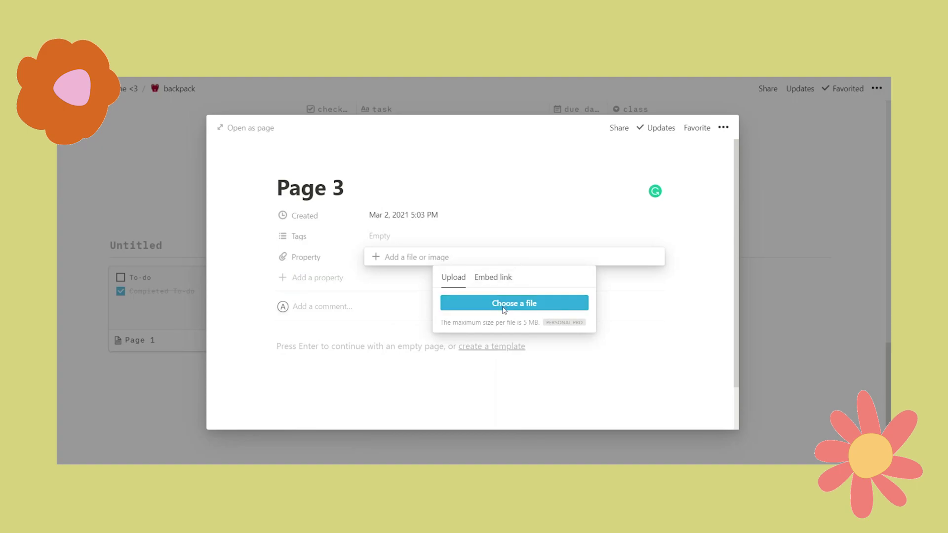
left_click(528, 433)
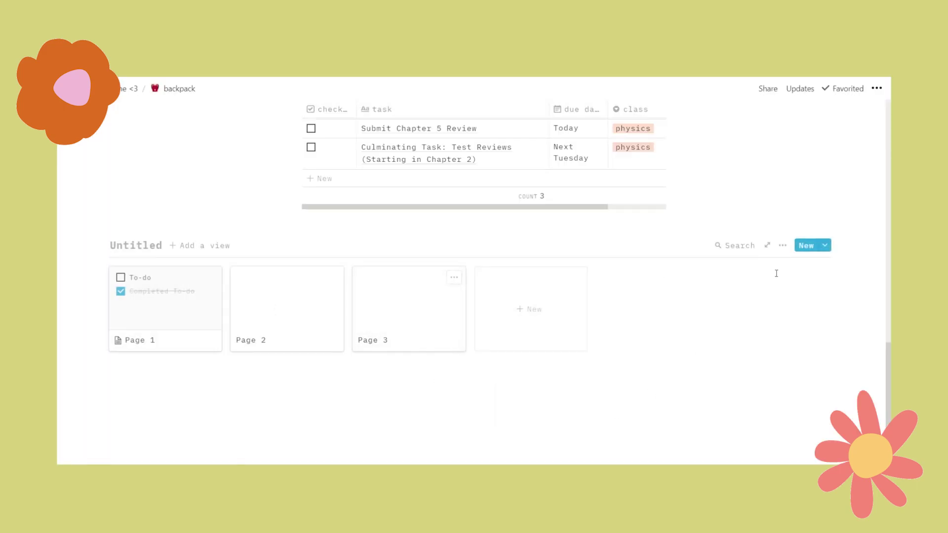
- Set the gallery's card preview to the new files property
left_click(782, 247)
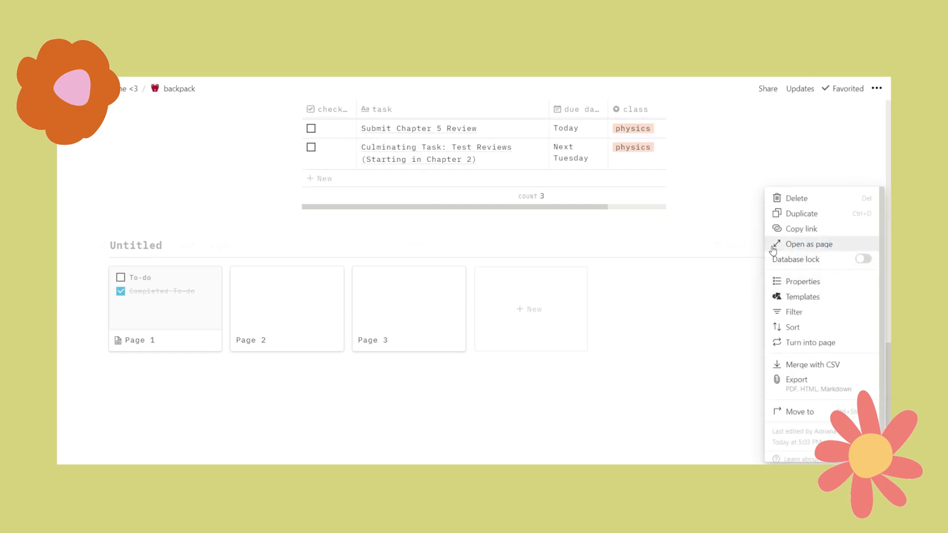
left_click(802, 281)
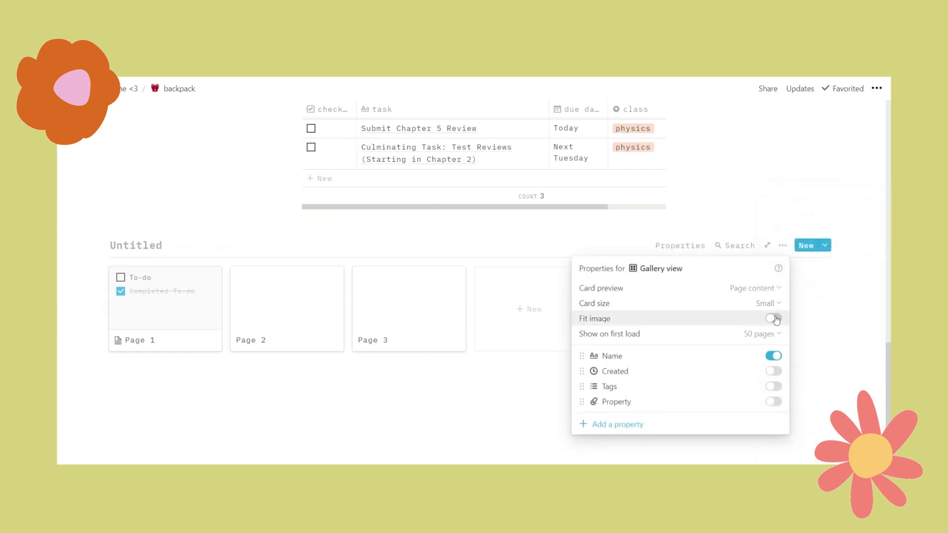
left_click(754, 289)
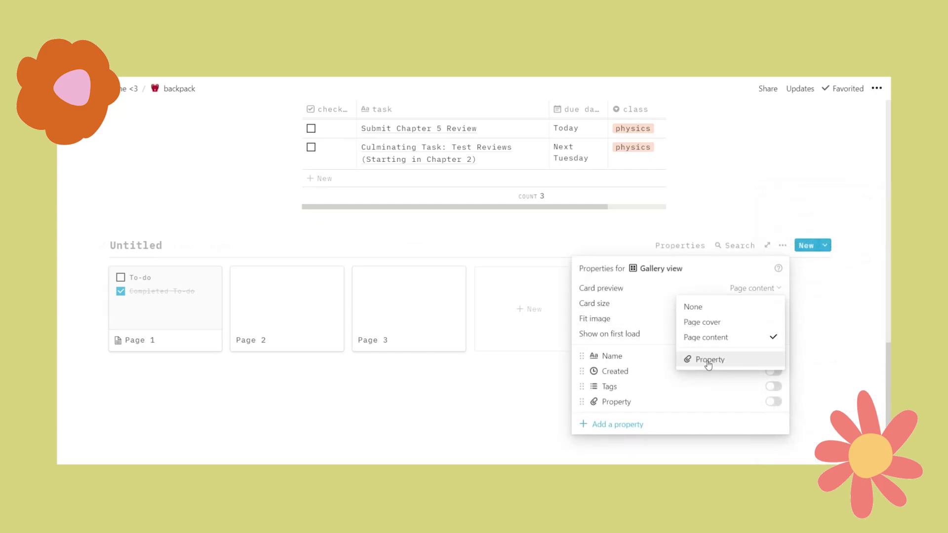
left_click(736, 360)
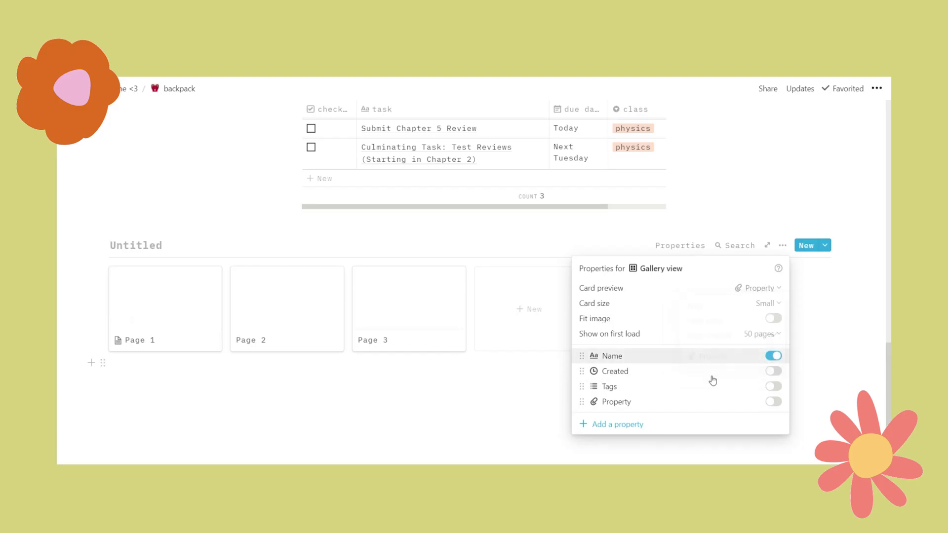
left_click(420, 390)
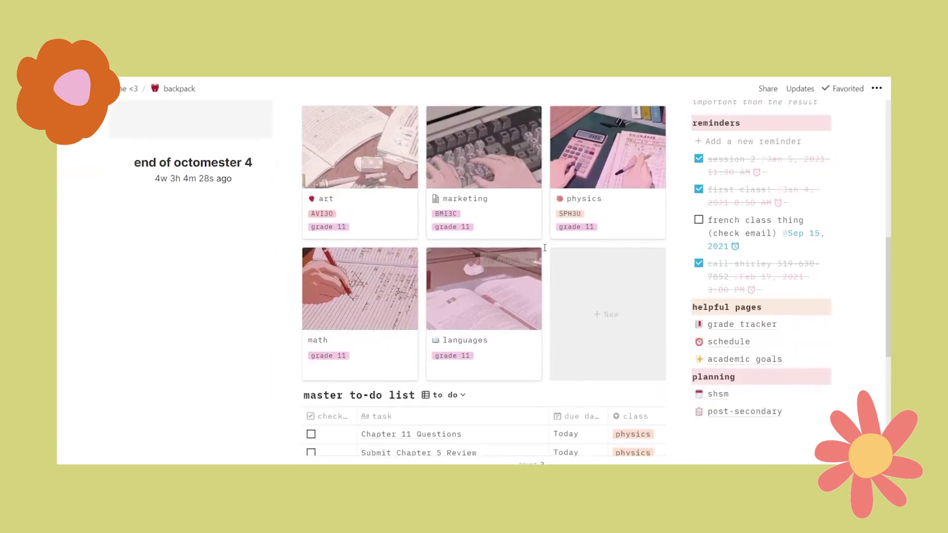
- Check the property settings of the notebooks' all classes view
scroll(544, 248, "up", 7)
left_click(616, 274)
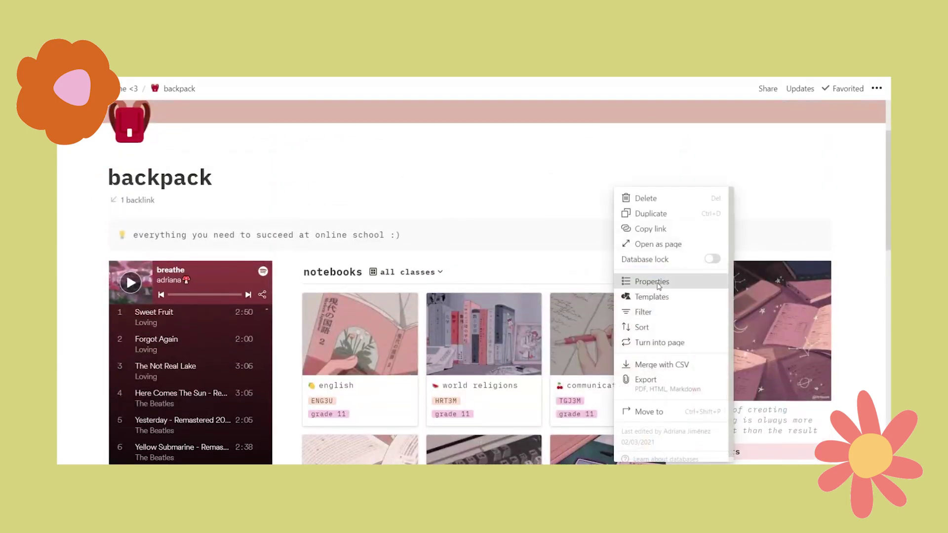
left_click(652, 282)
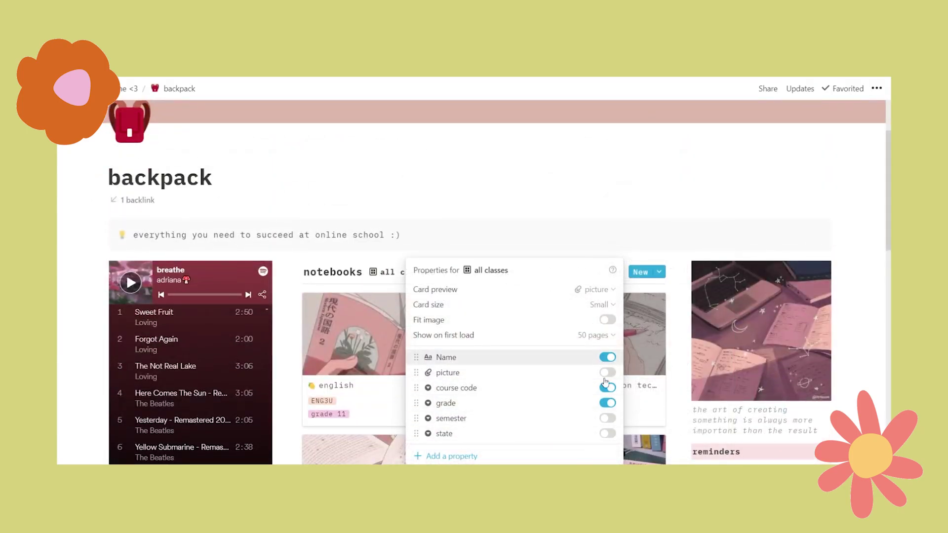
key("Escape")
- Switch the notebooks gallery to the current classes view
scroll(589, 327, "down", 8)
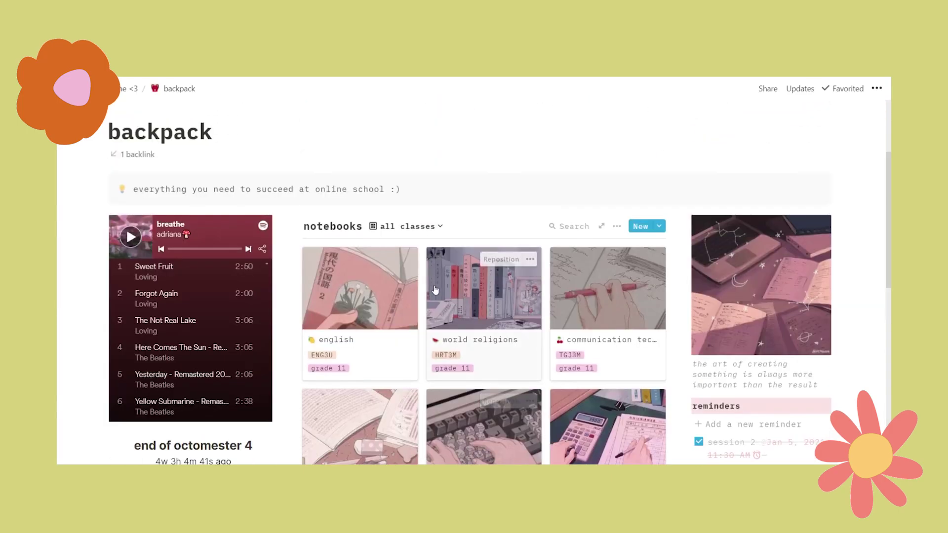
scroll(523, 277, "down", 5)
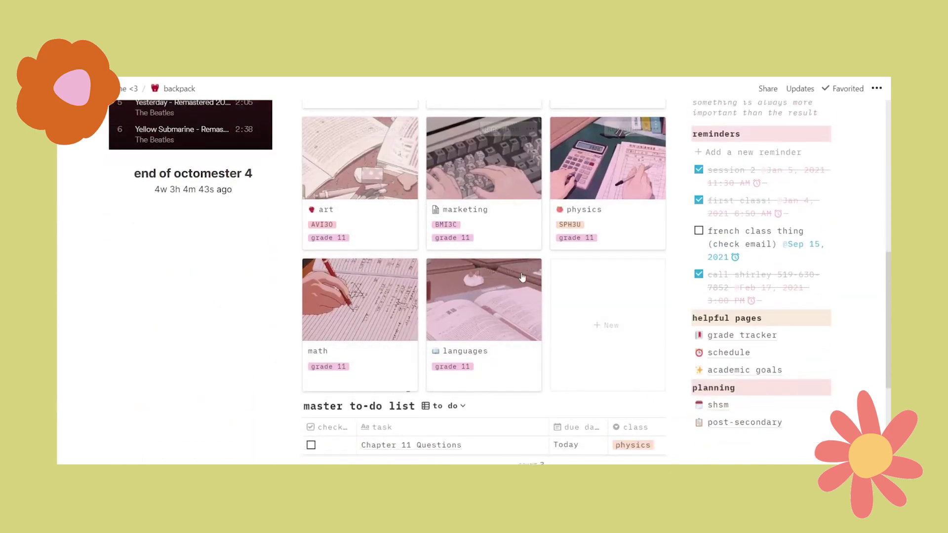
scroll(522, 277, "up", 3)
left_click(408, 117)
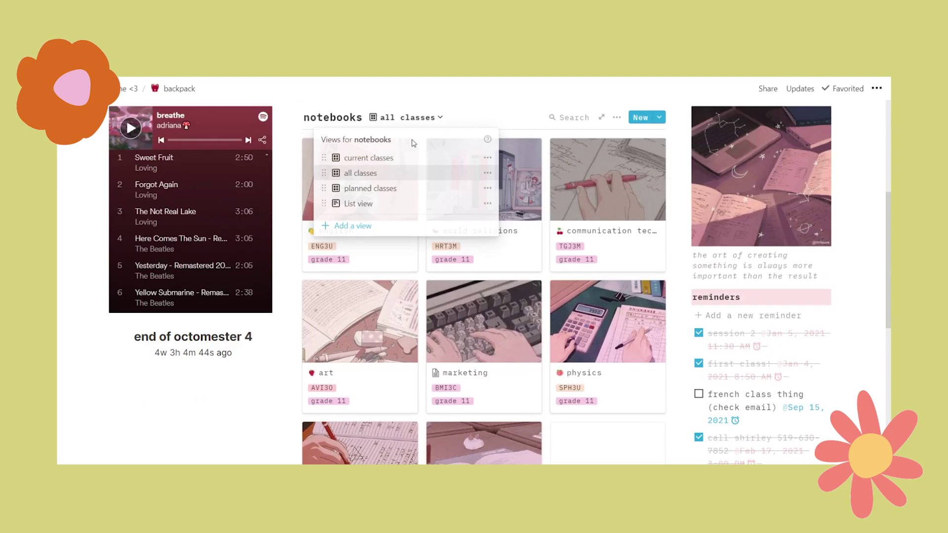
left_click(370, 158)
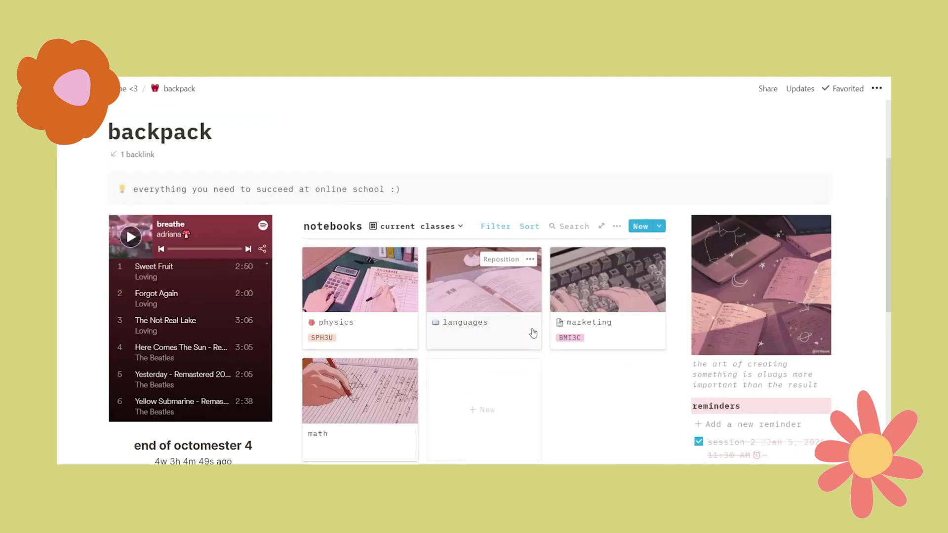
- Switch the notebooks gallery to the all classes view, showing eight class cards
scroll(494, 297, "down", 1)
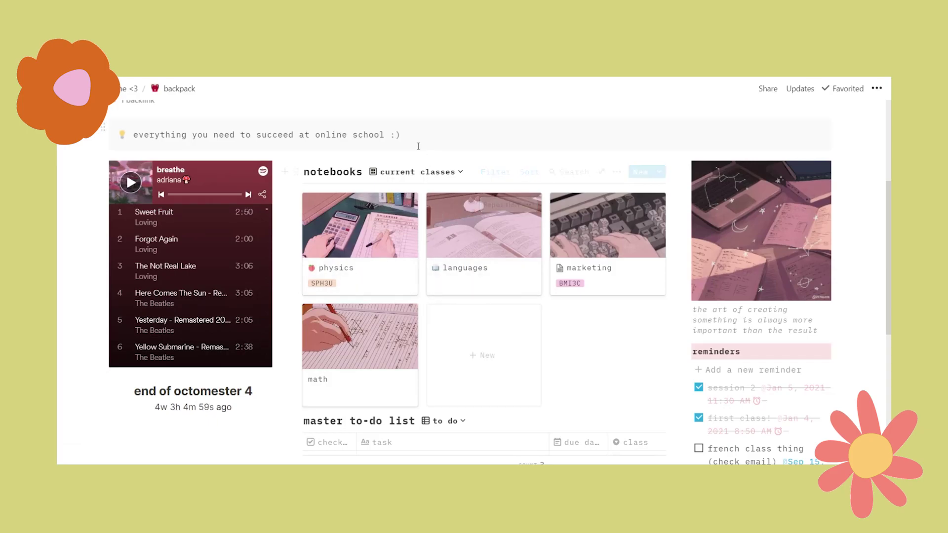
scroll(509, 311, "down", 2)
scroll(543, 286, "up", 3)
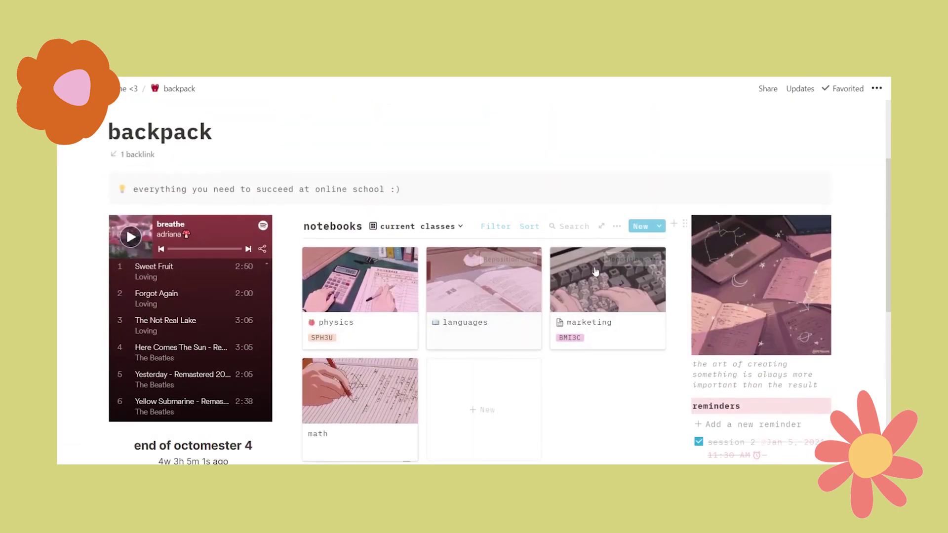
left_click(418, 227)
left_click(375, 276)
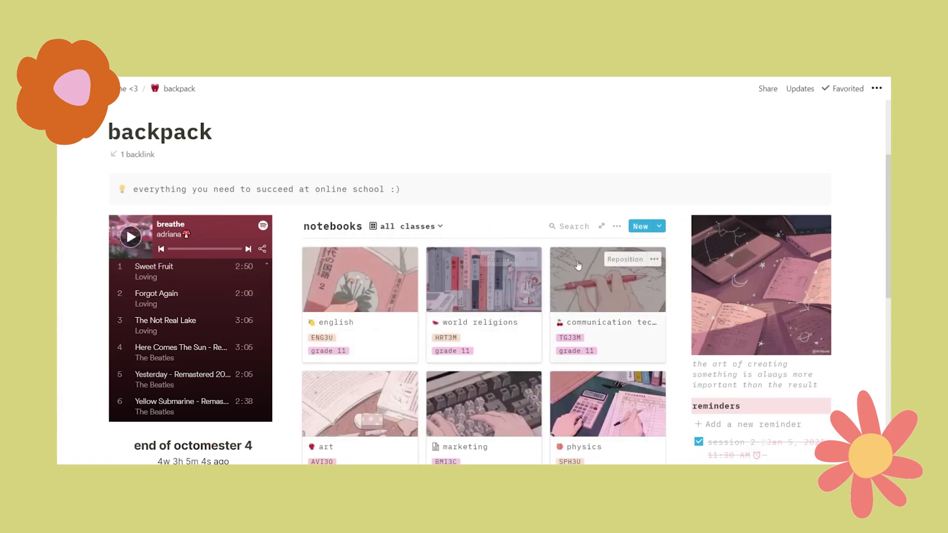
scroll(577, 277, "down", 5)
scroll(591, 322, "up", 4)
scroll(502, 318, "down", 1)
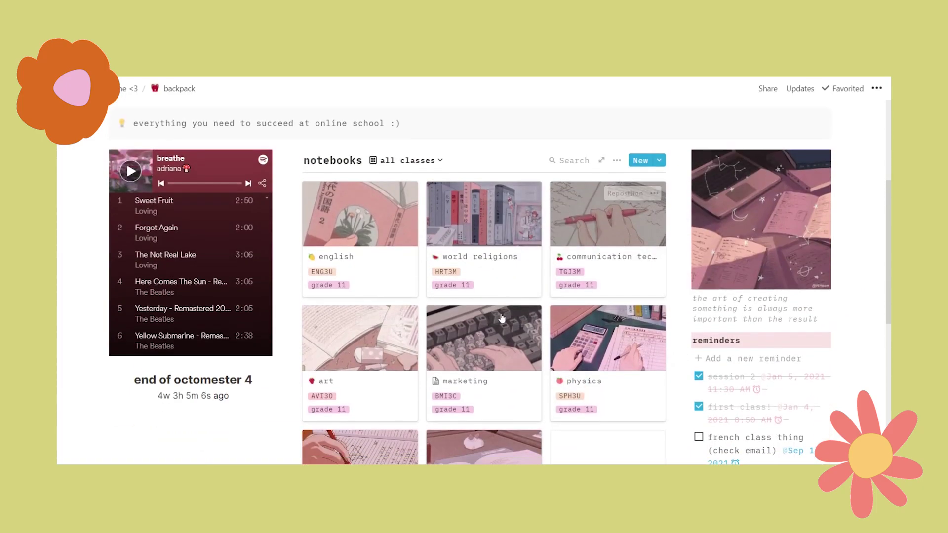
scroll(502, 318, "down", 2)
scroll(523, 304, "up", 3)
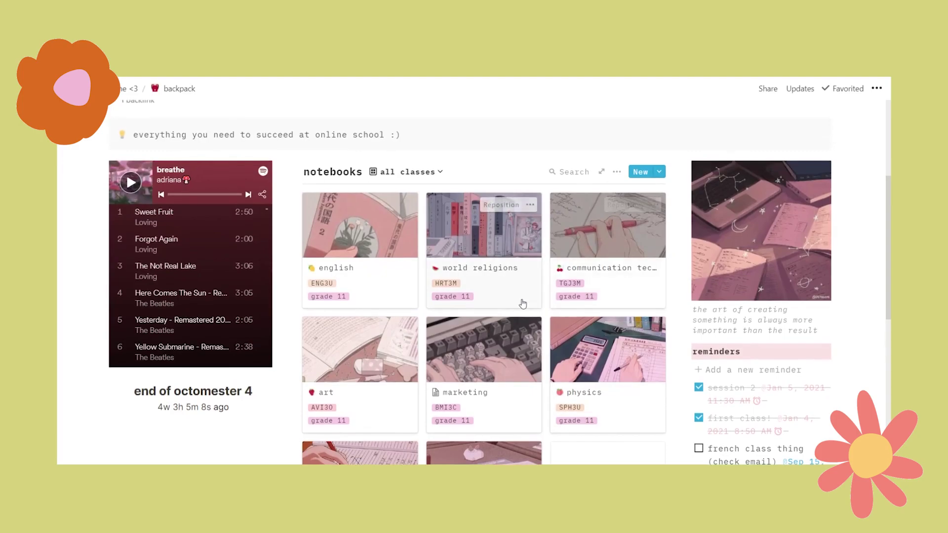
scroll(523, 303, "up", 4)
scroll(453, 320, "down", 5)
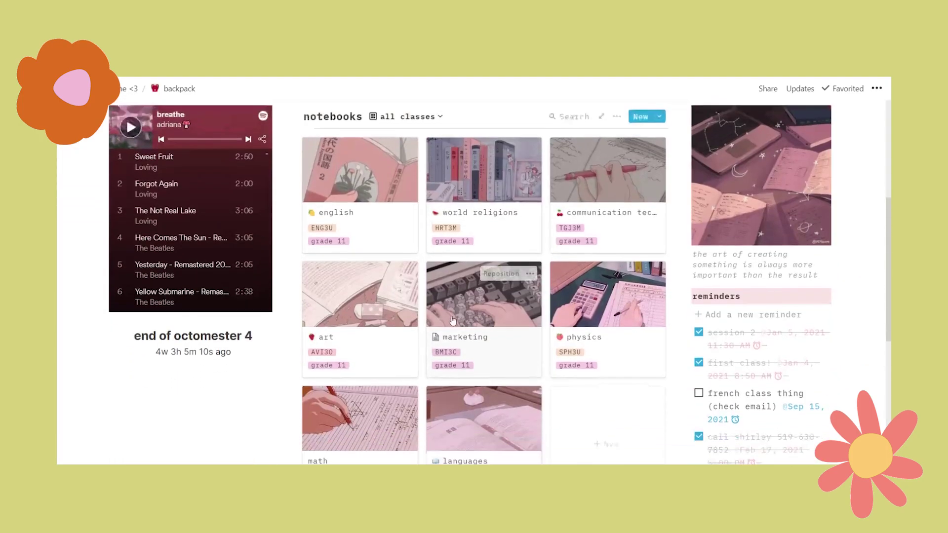
scroll(453, 320, "down", 3)
scroll(453, 320, "up", 2)
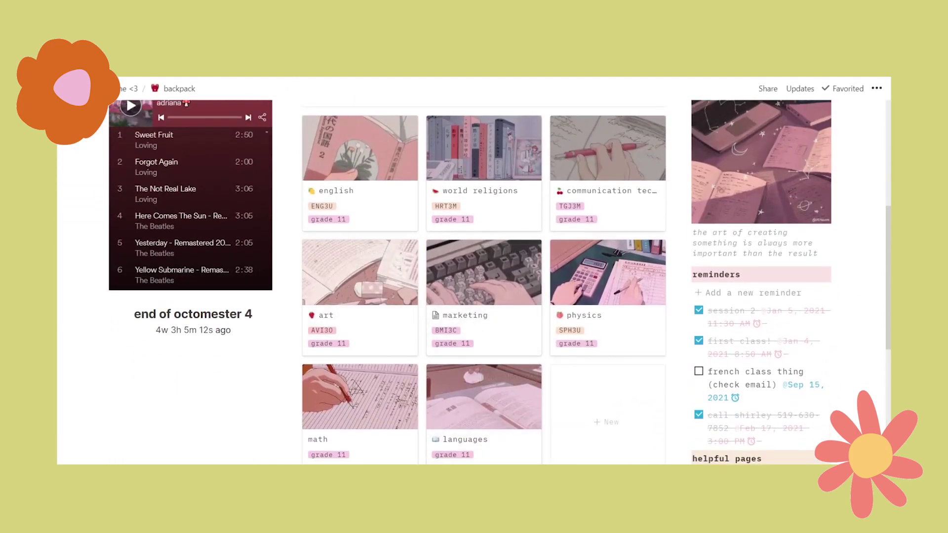
scroll(335, 232, "up", 2)
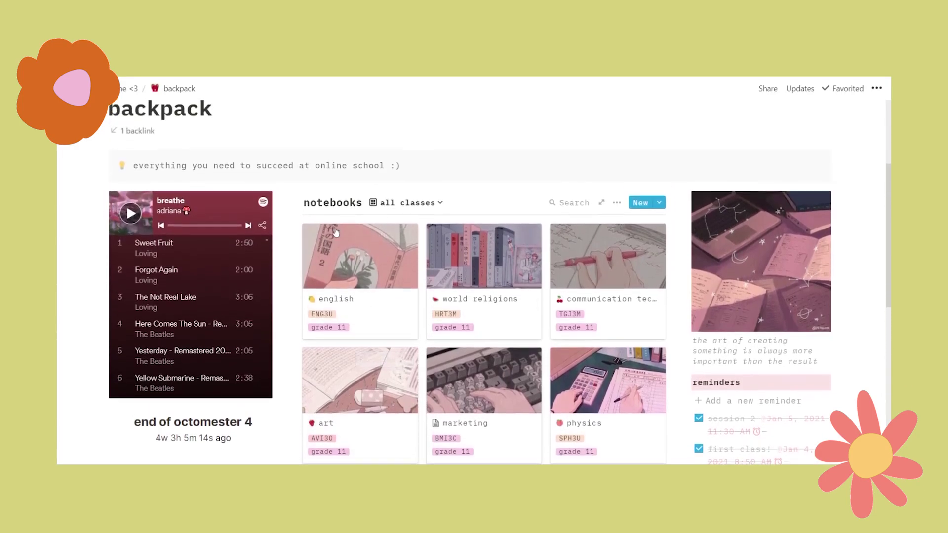
- Open the english notebook and scroll through its books and notes lists
left_click(335, 232)
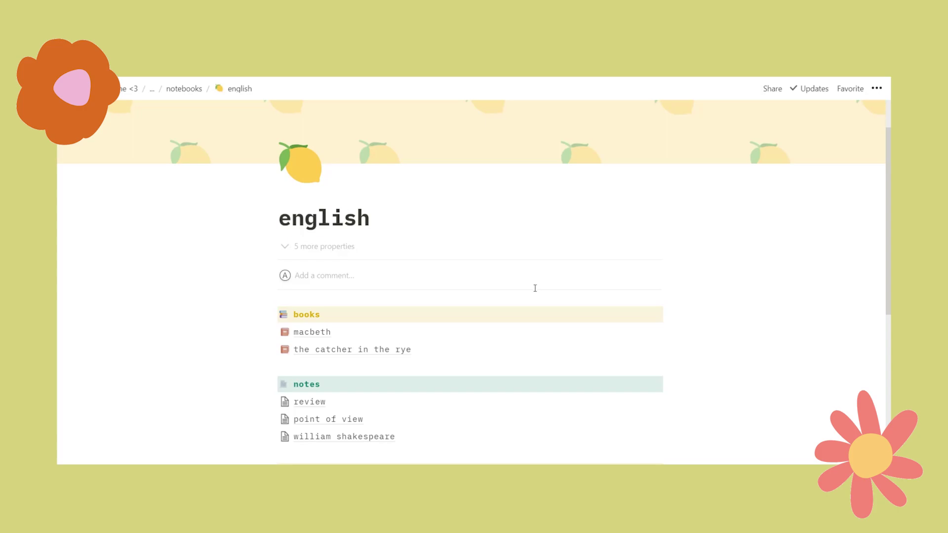
scroll(499, 294, "down", 3)
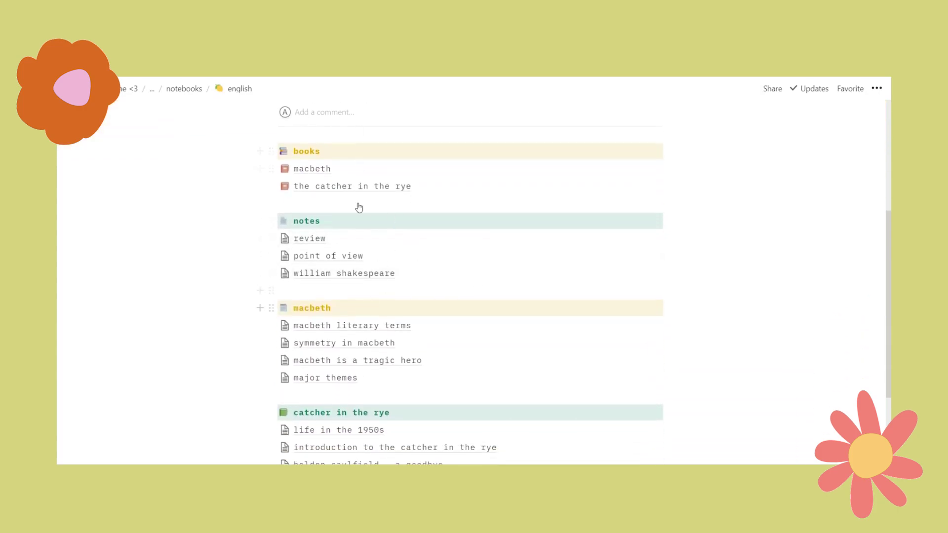
scroll(356, 290, "down", 3)
scroll(416, 193, "up", 4)
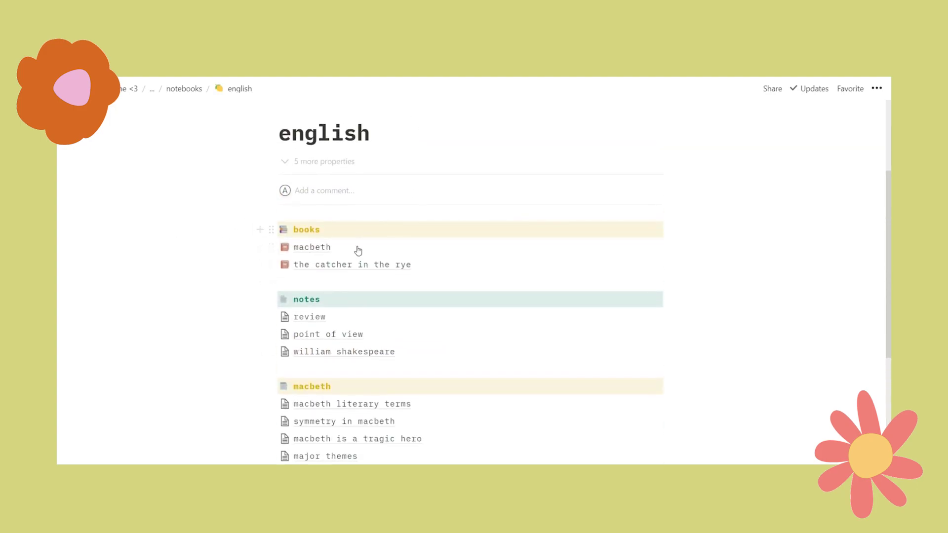
scroll(358, 251, "down", 3)
scroll(443, 318, "up", 6)
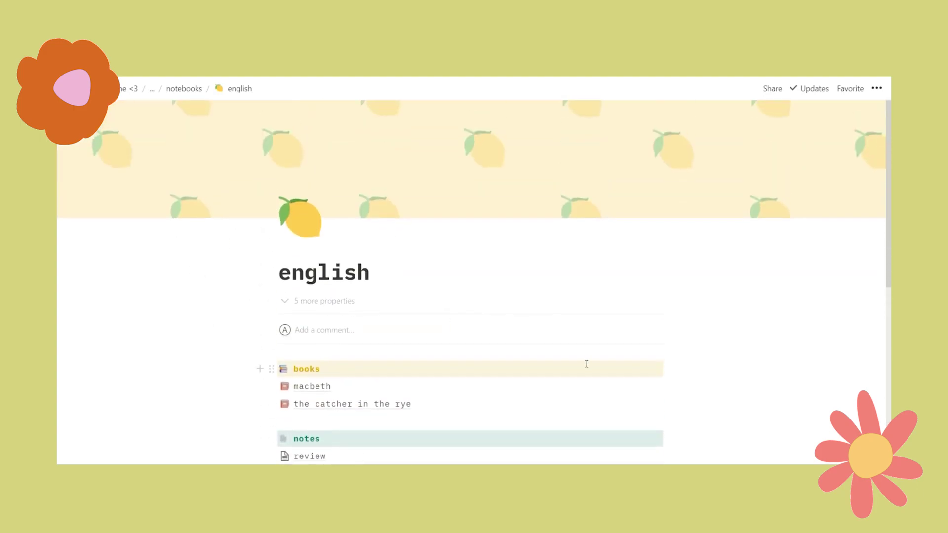
scroll(587, 364, "down", 3)
scroll(469, 358, "down", 2)
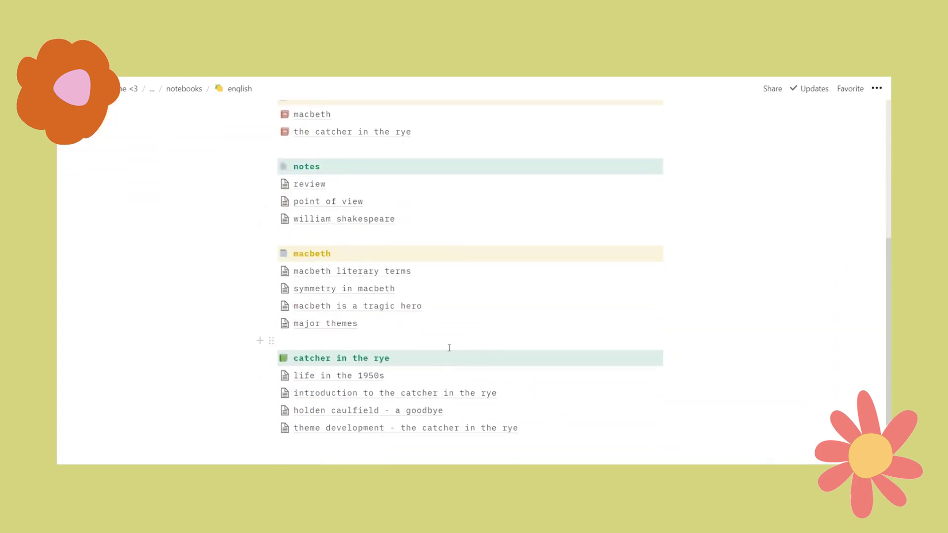
scroll(459, 239, "up", 1)
scroll(460, 241, "down", 1)
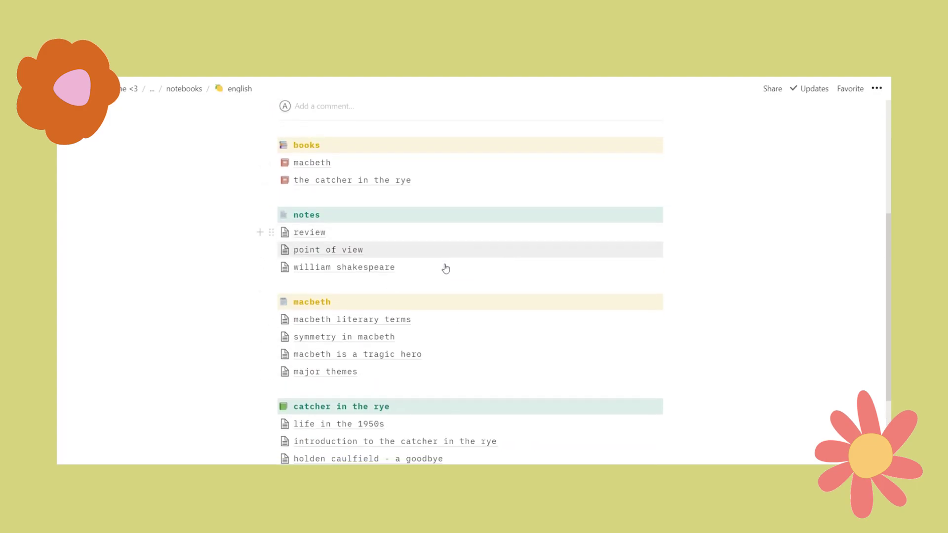
scroll(371, 366, "down", 2)
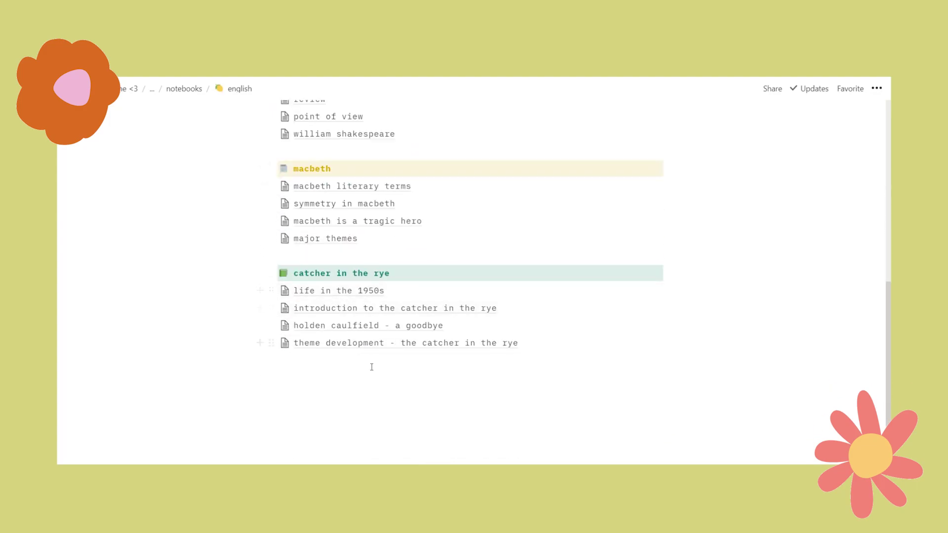
scroll(413, 333, "up", 3)
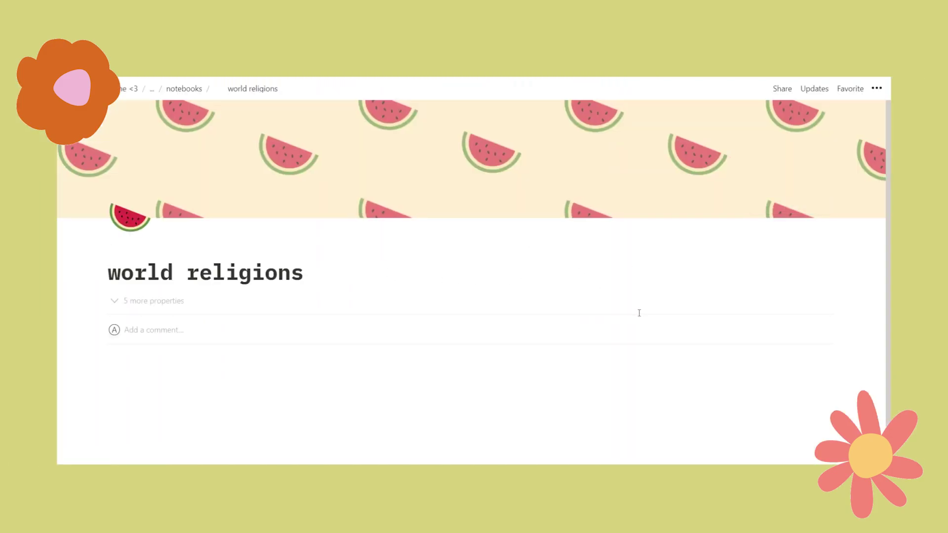
scroll(639, 314, "down", 4)
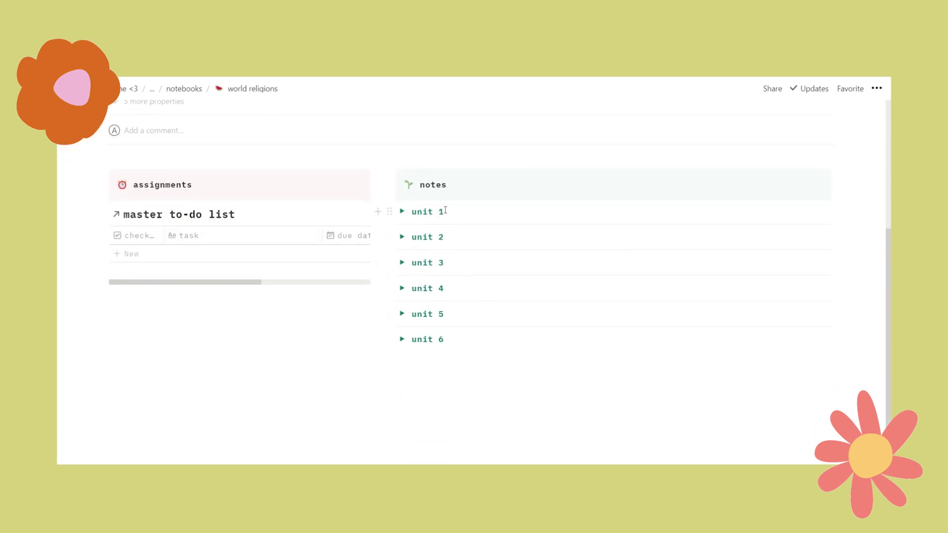
left_click(474, 386)
type(">")
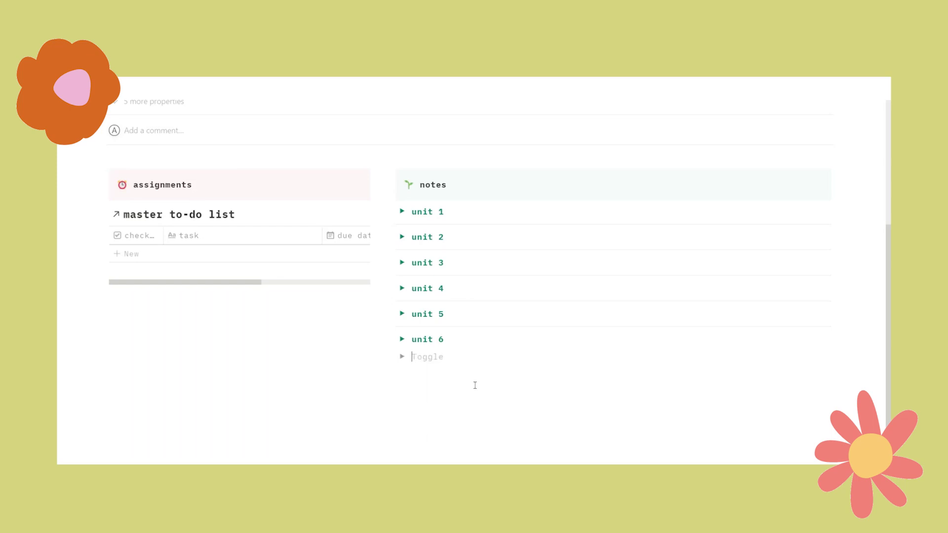
key("BackSpace")
left_click_drag(437, 376, 437, 356)
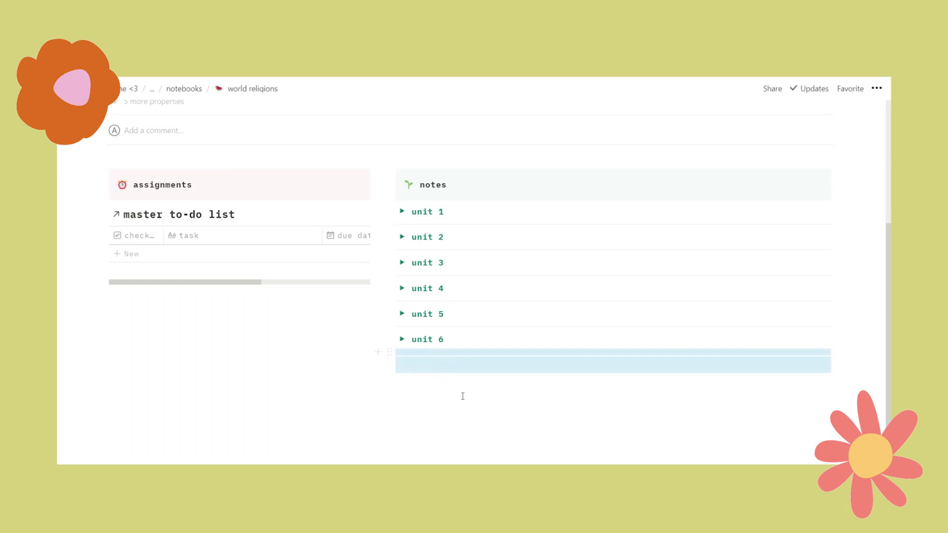
left_click(466, 379)
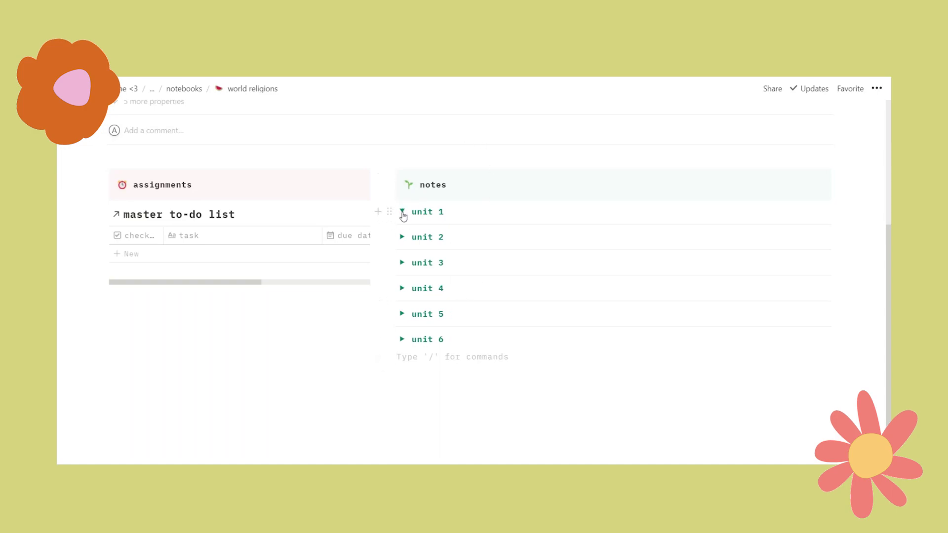
left_click(402, 212)
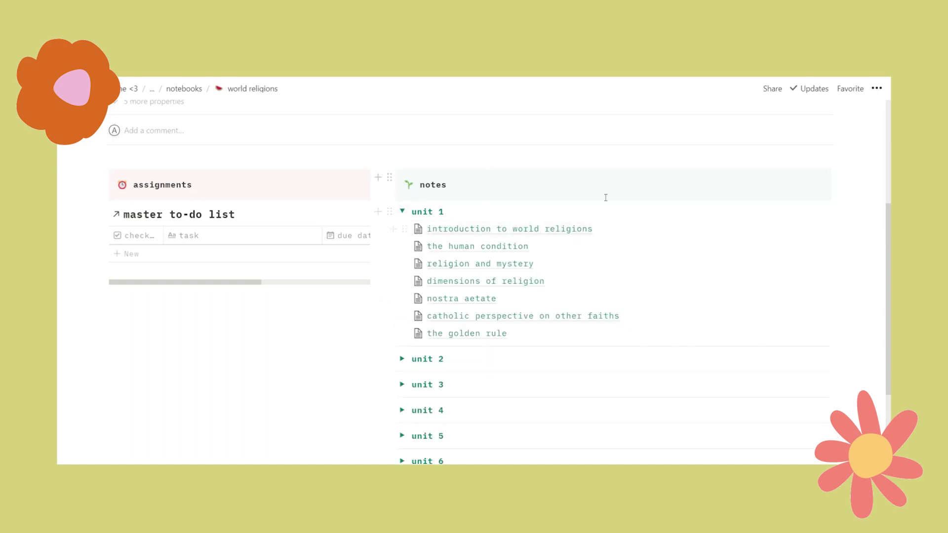
left_click(402, 211)
scroll(292, 276, "up", 1)
scroll(257, 306, "up", 2)
scroll(220, 334, "down", 2)
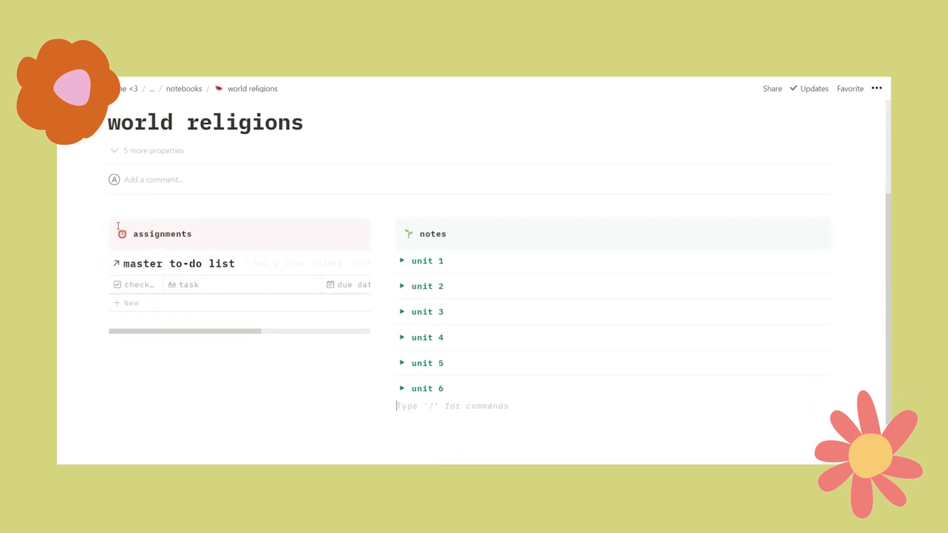
left_click(142, 354)
key("alt+Left")
scroll(505, 378, "down", 5)
scroll(505, 379, "down", 3)
left_click(334, 268)
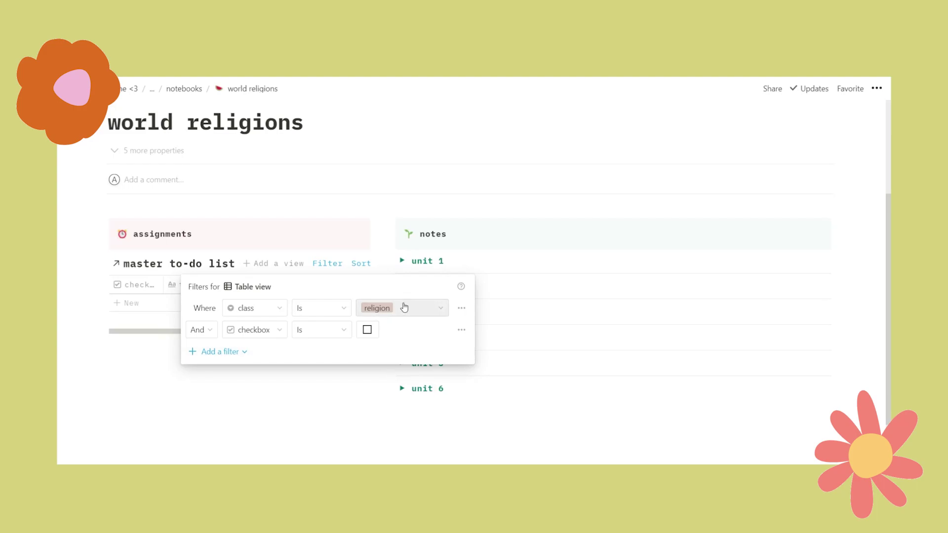
left_click(209, 369)
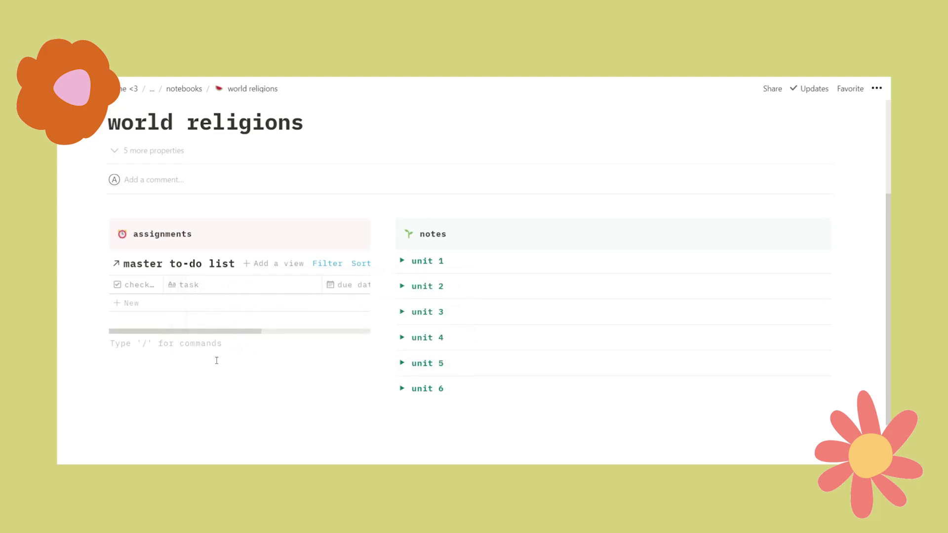
type("/")
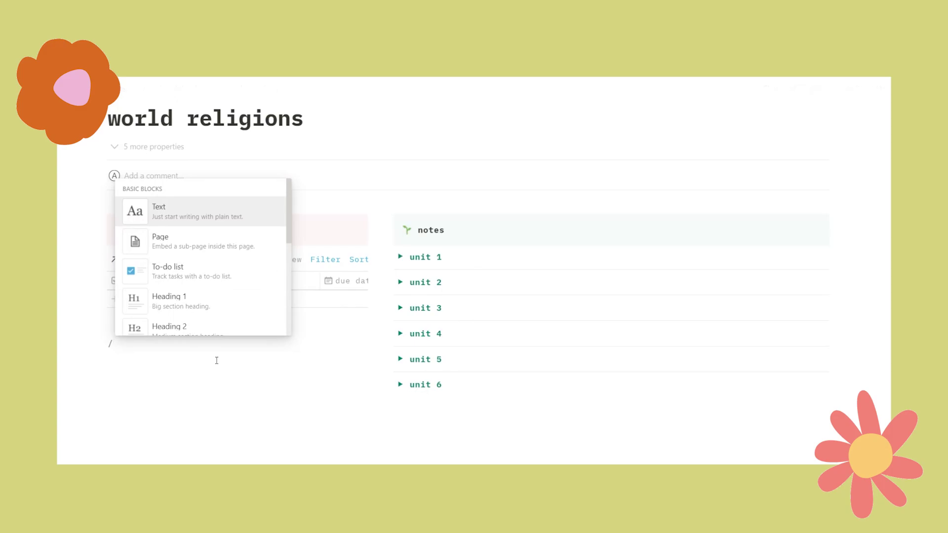
type("link")
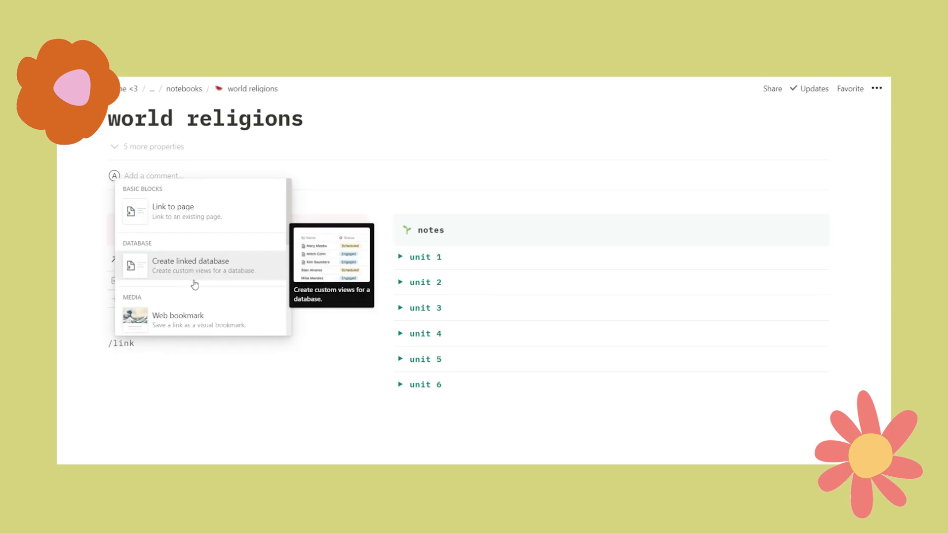
left_click(196, 283)
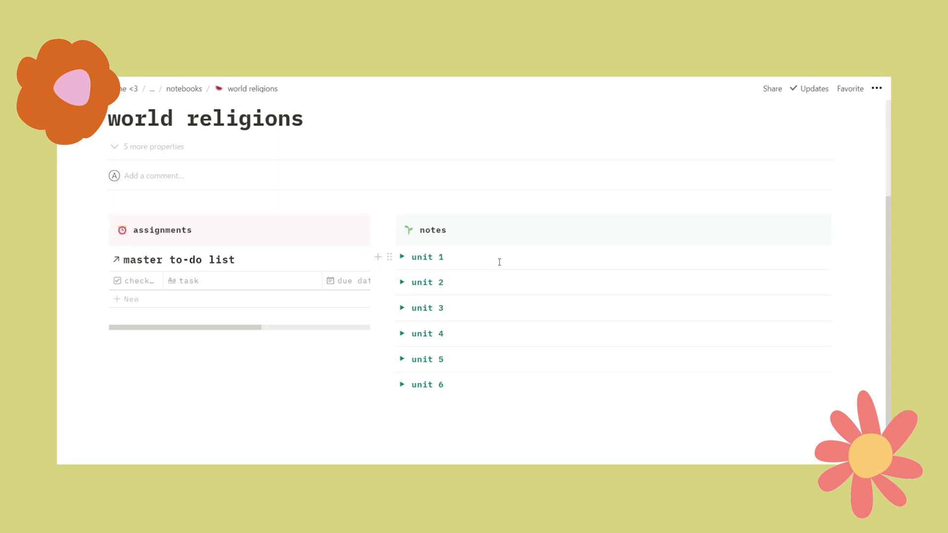
- Scroll up and down the world religions notebook page
scroll(499, 262, "up", 3)
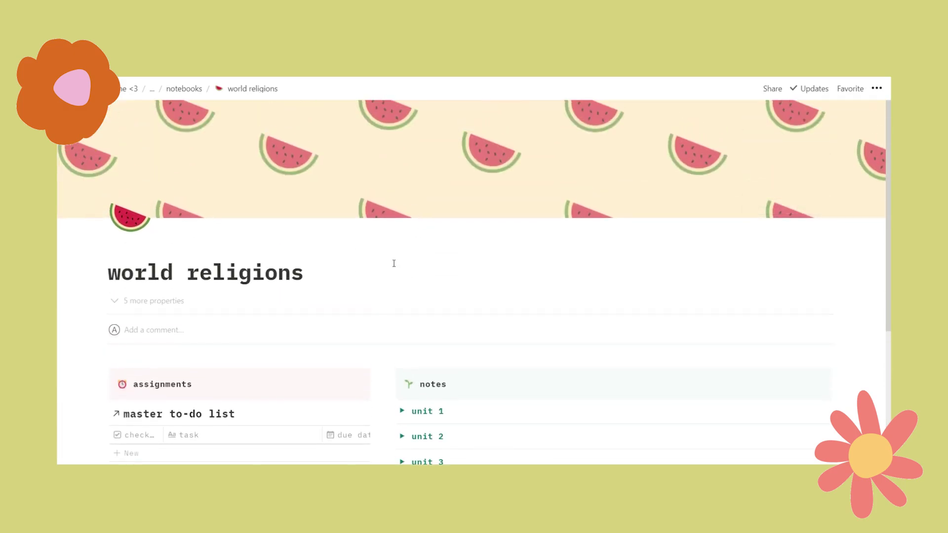
scroll(466, 313, "down", 4)
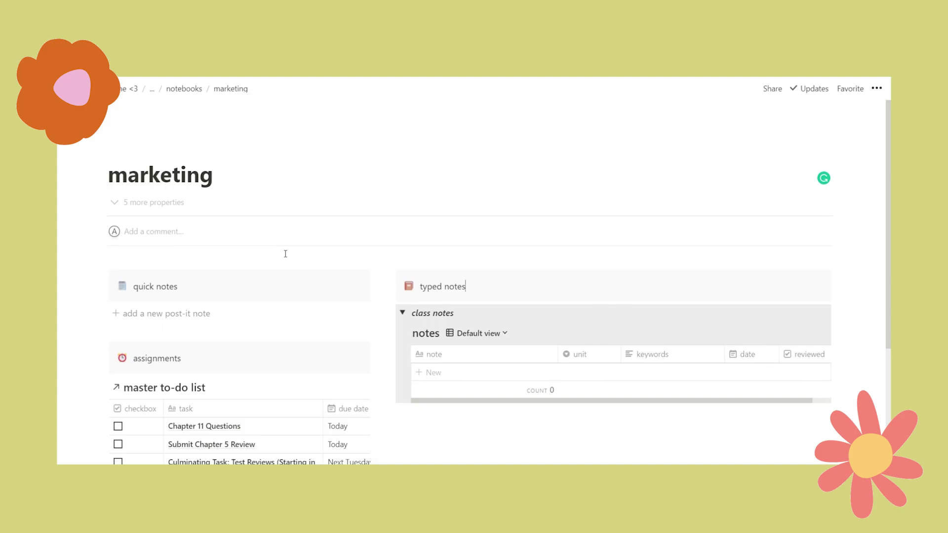
- Add a 'test tuesday' toggle note with a 'read section 1.1' bullet under quick notes
scroll(296, 346, "down", 4)
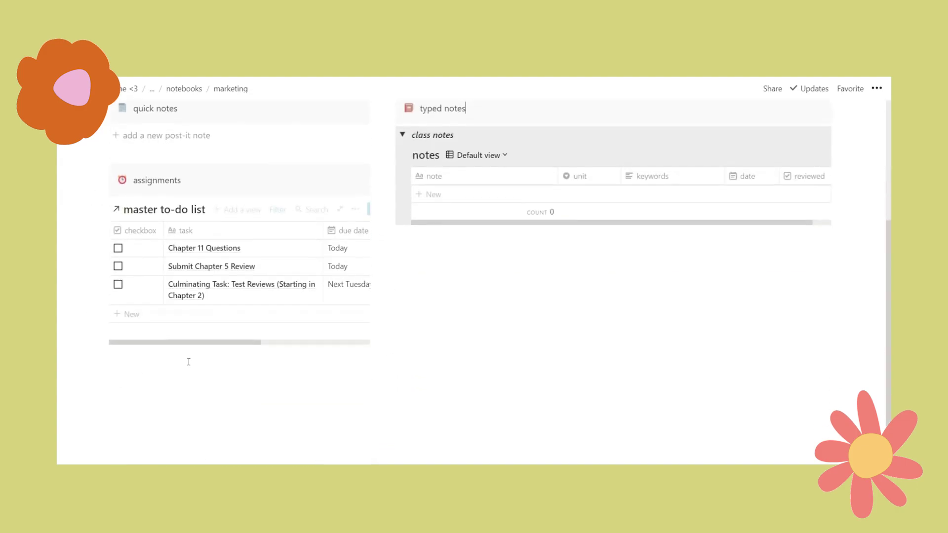
scroll(188, 345, "up", 4)
left_click(188, 319)
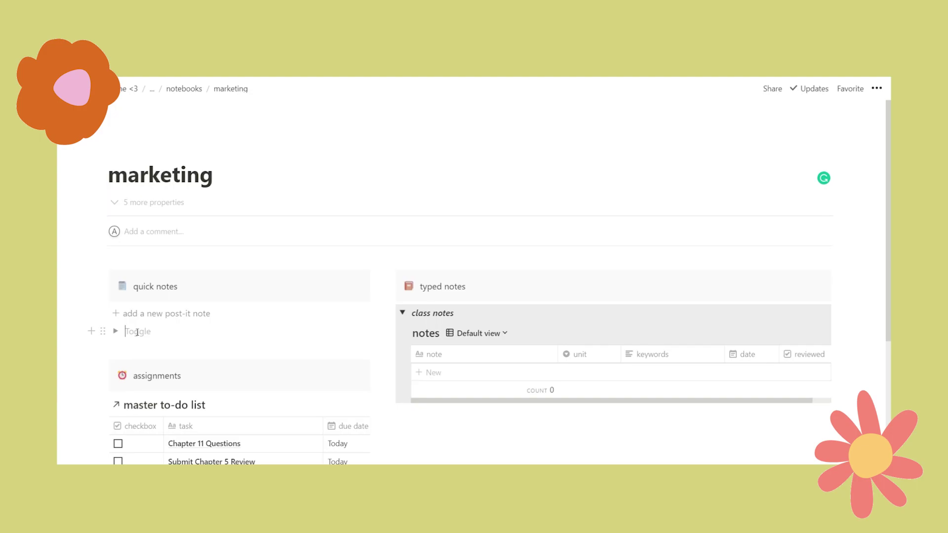
type("tet")
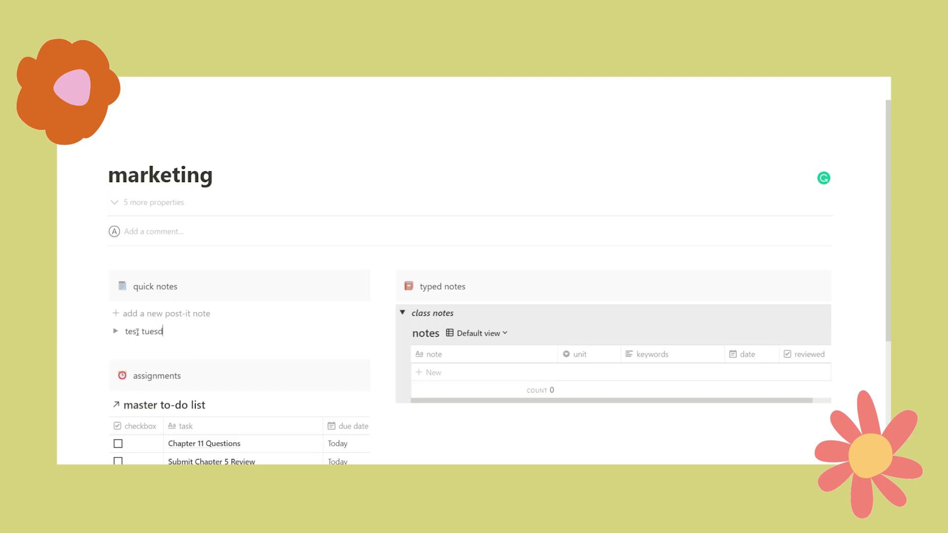
key("ctrl+Return")
key("Return")
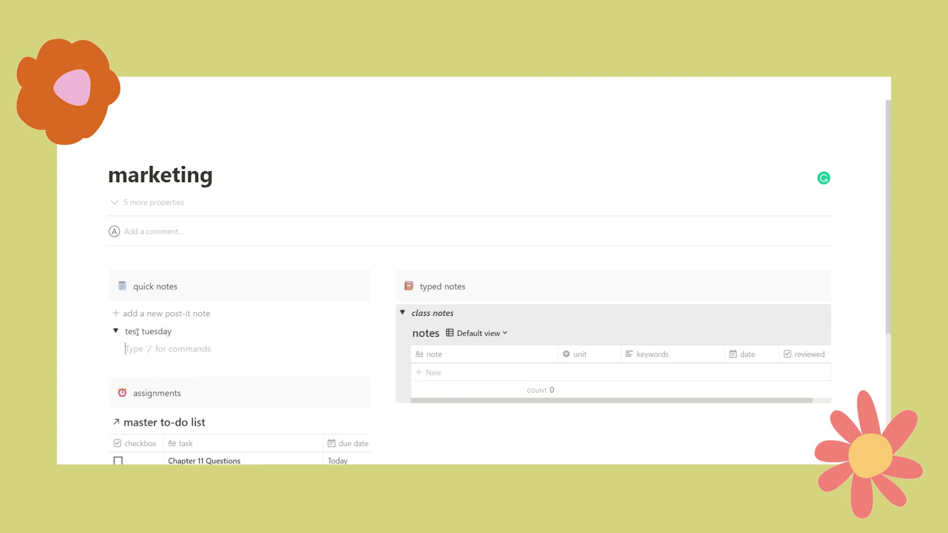
type("- ")
type("read section 1.1")
- Delete the test tuesday note together with its bullet
key("Escape")
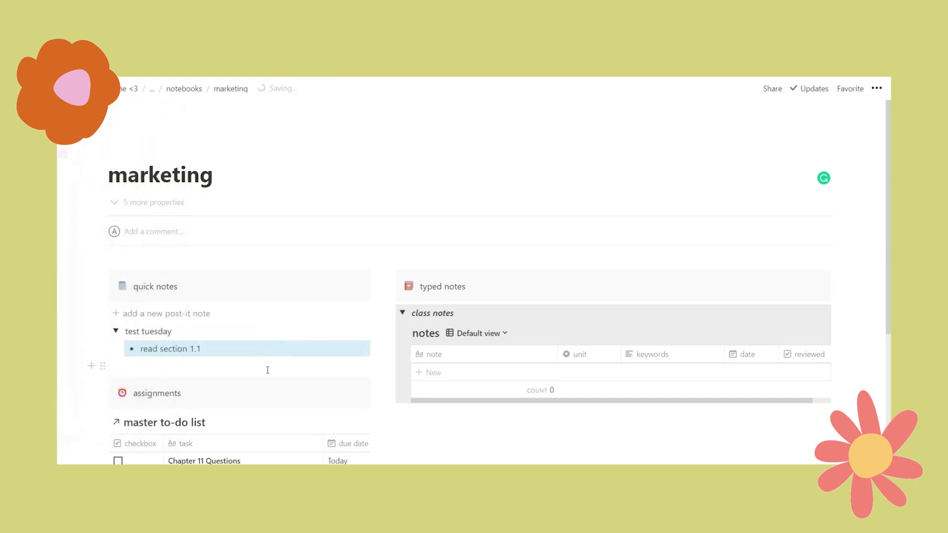
left_click_drag(75, 348, 227, 333)
left_click(104, 335)
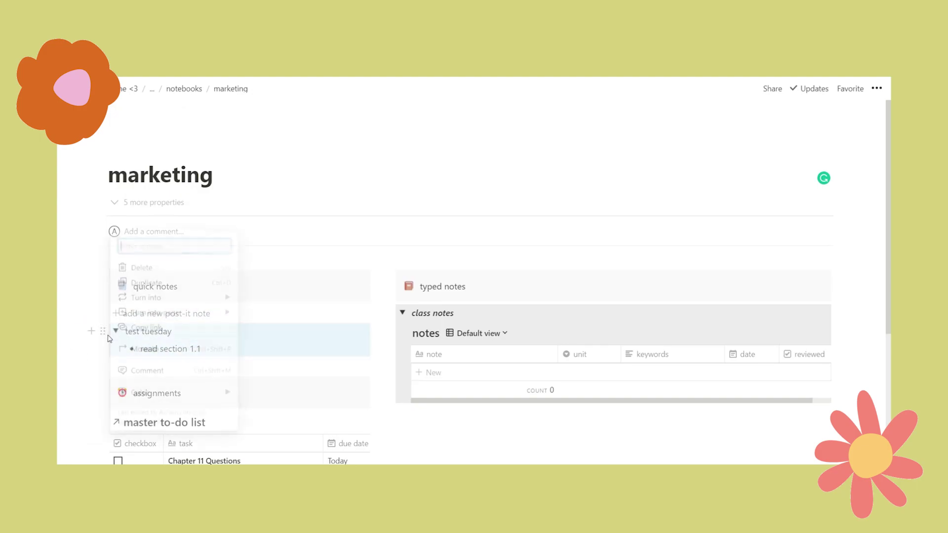
key("Delete")
scroll(249, 424, "down", 1)
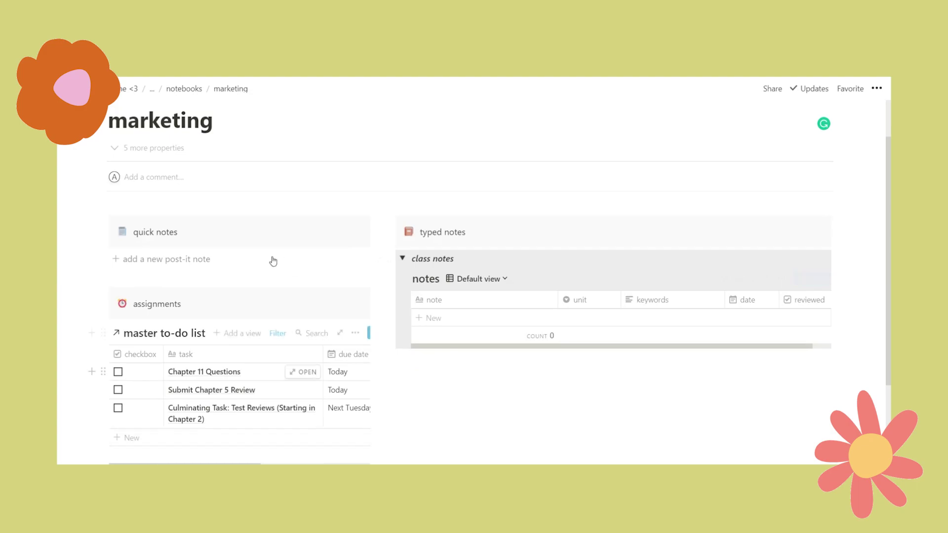
- Add a second filter to the master to-do list, first set to the due date
scroll(274, 262, "down", 3)
left_click(287, 211)
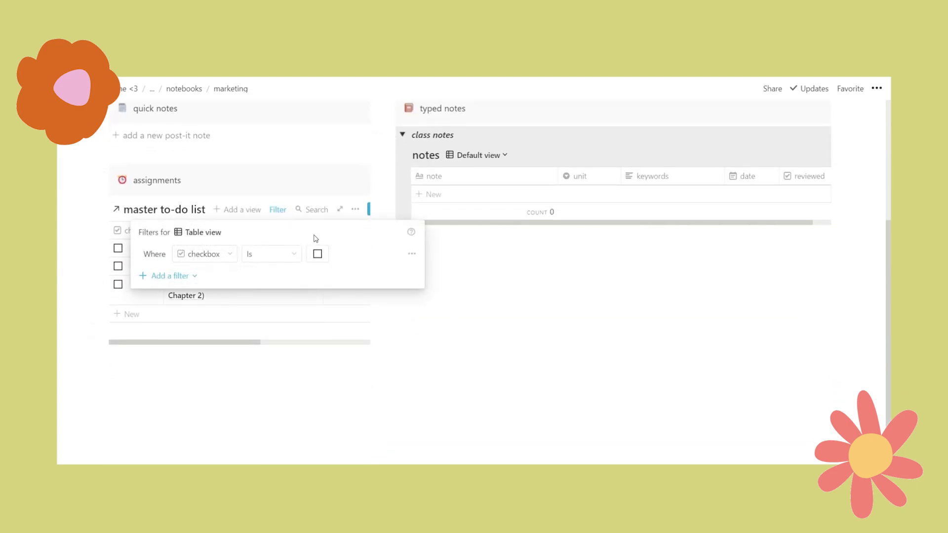
left_click(183, 276)
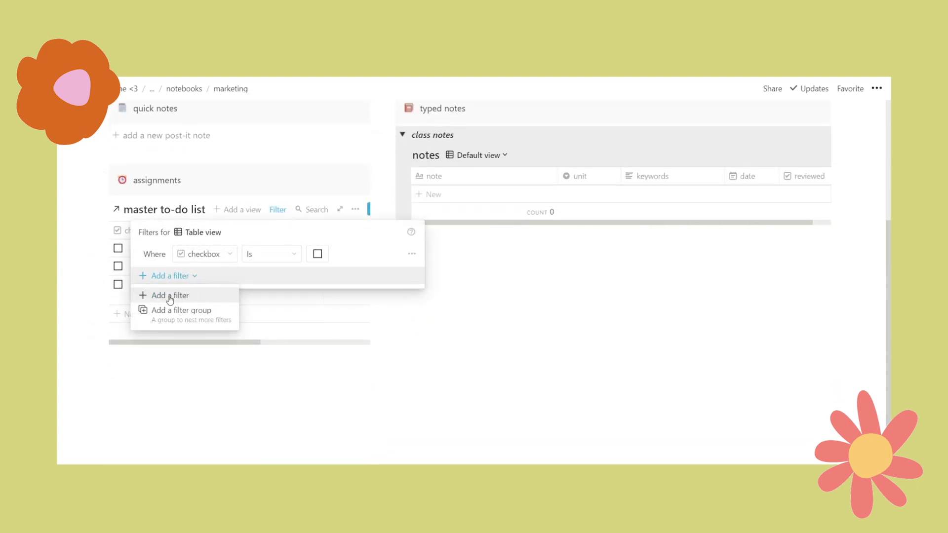
left_click(170, 299)
left_click(190, 278)
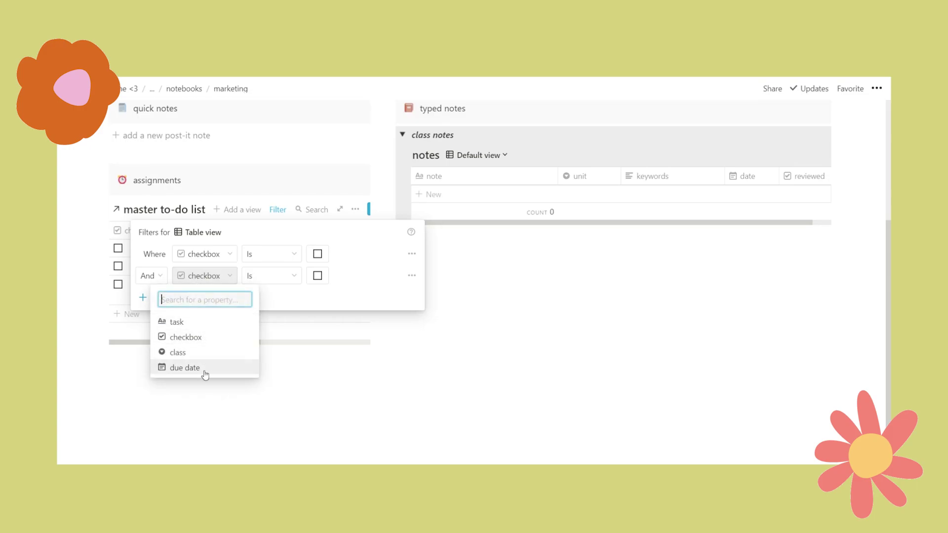
left_click(205, 374)
- Change the second filter to check class, leaving its value unchosen
left_click(209, 275)
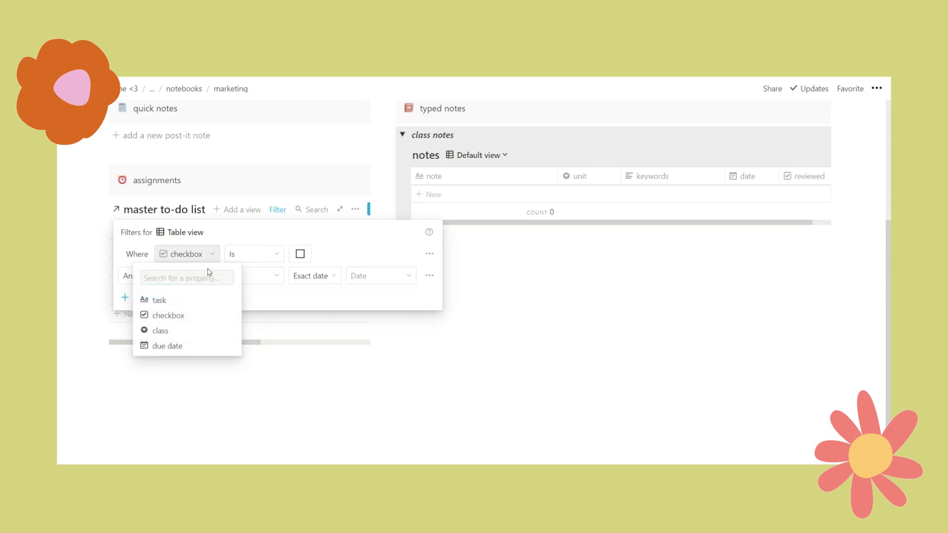
left_click(213, 274)
left_click(217, 275)
left_click(184, 353)
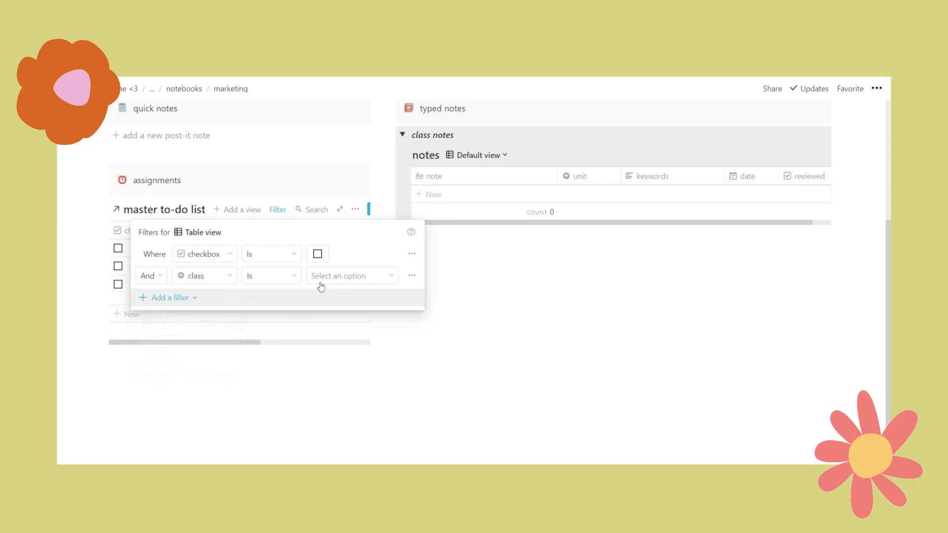
left_click(324, 277)
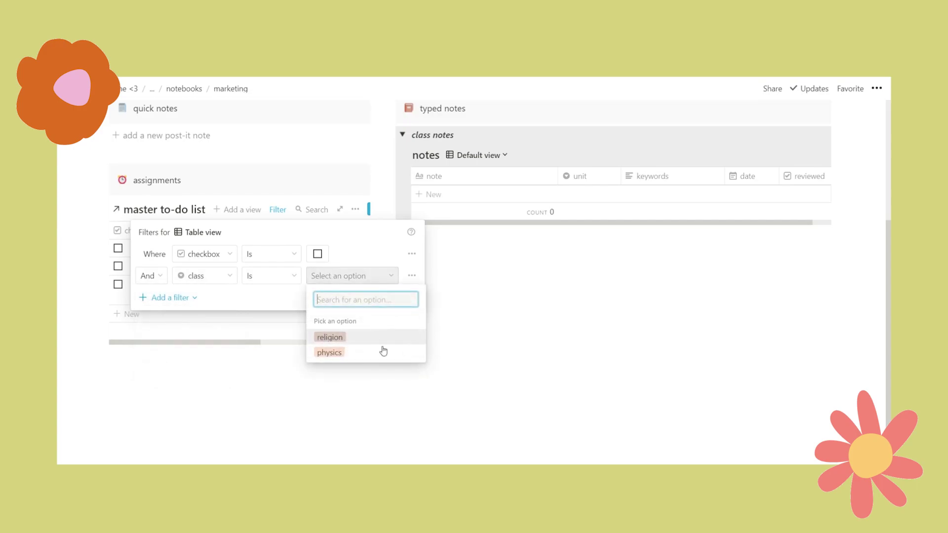
left_click(458, 385)
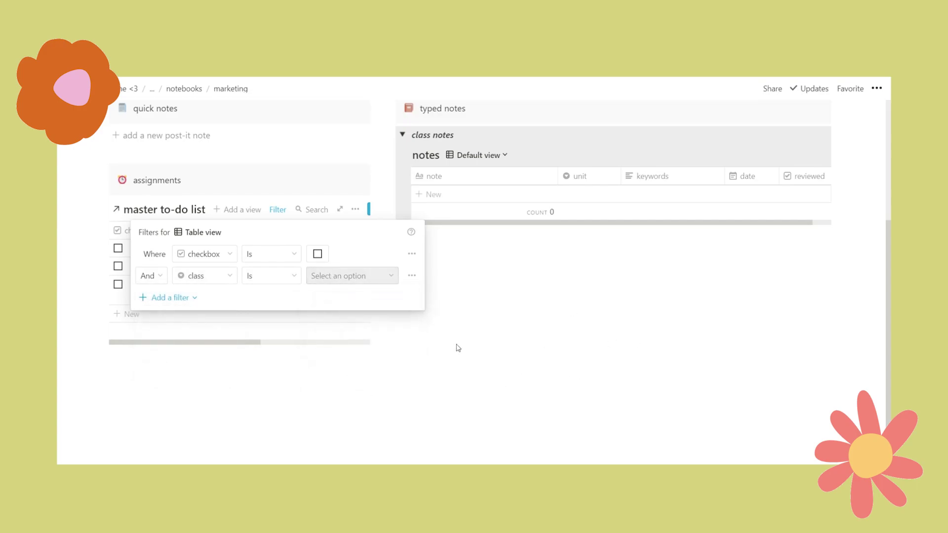
left_click(284, 386)
scroll(445, 343, "up", 3)
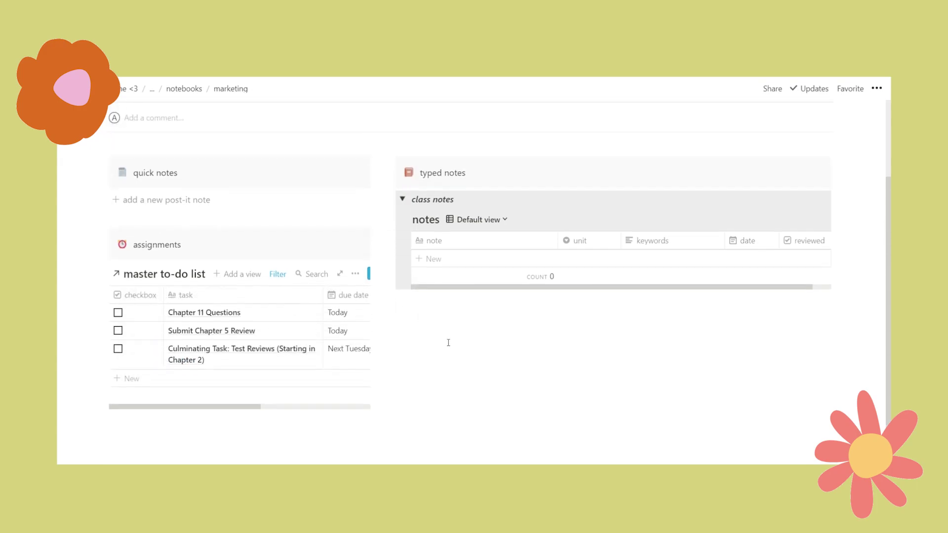
scroll(507, 286, "down", 2)
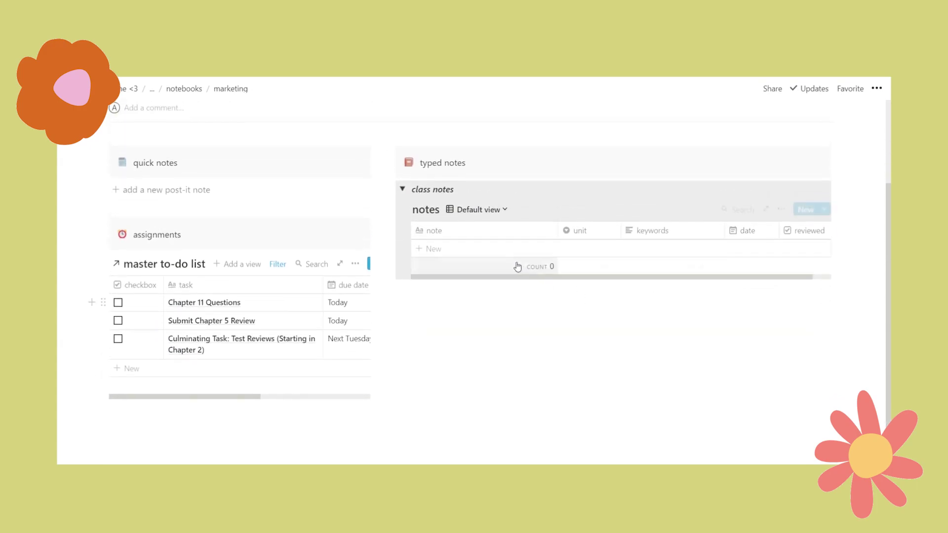
scroll(494, 296, "up", 3)
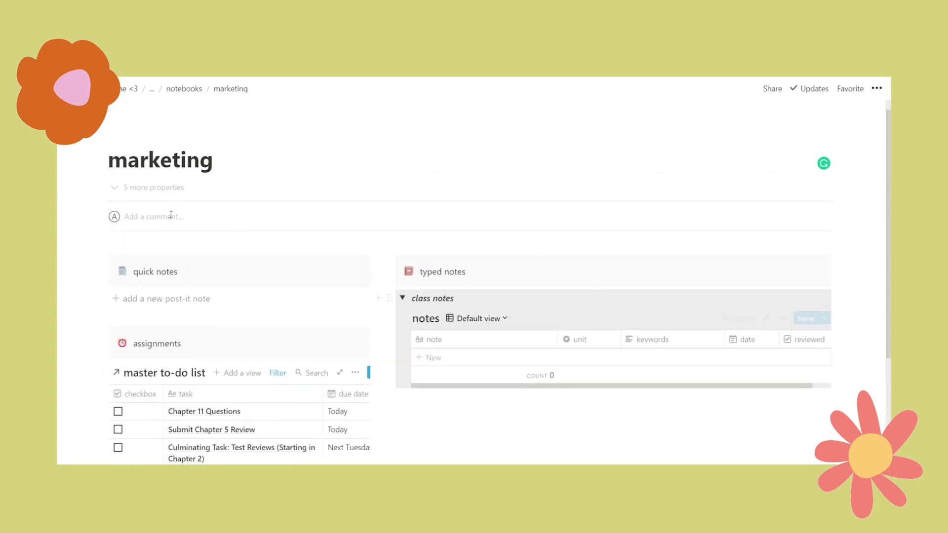
scroll(460, 365, "down", 3)
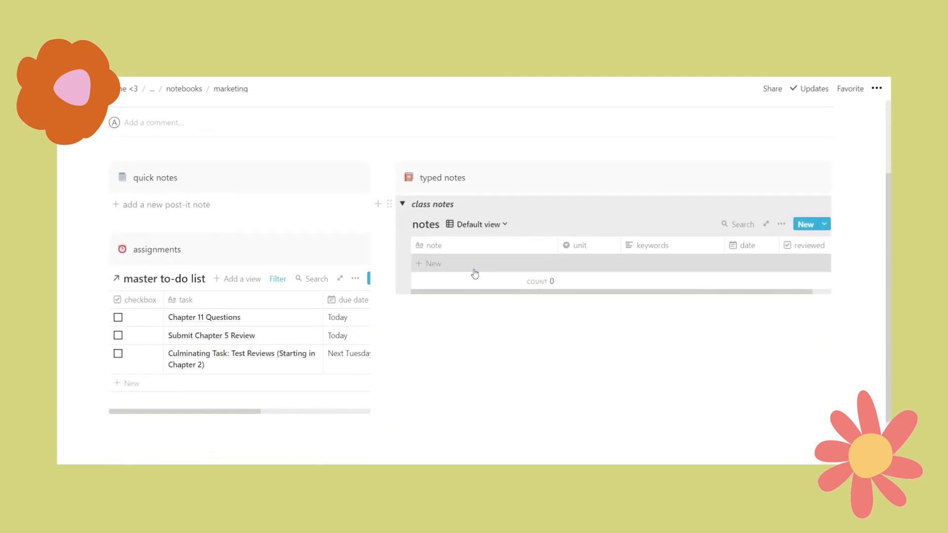
scroll(474, 273, "up", 2)
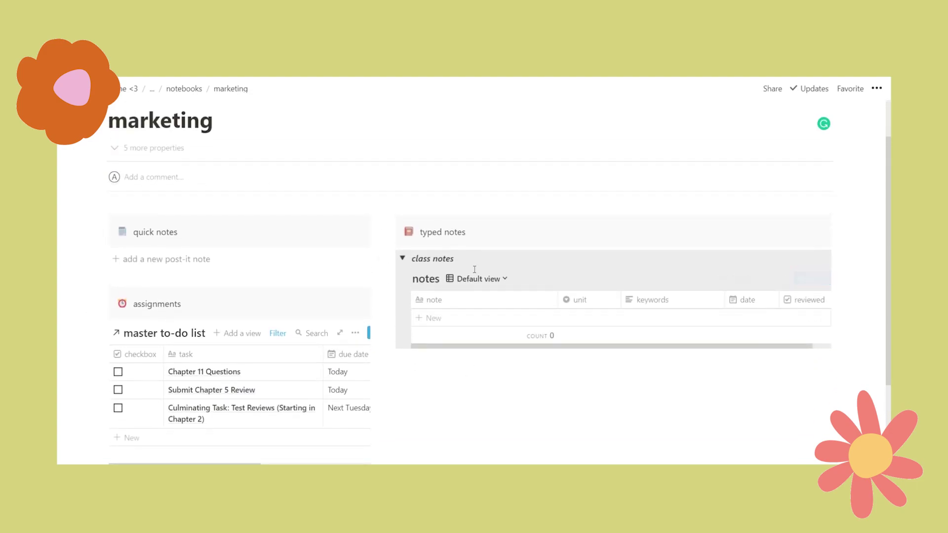
- Add a new row named 'Lesson 1' to the class notes table
left_click(455, 323)
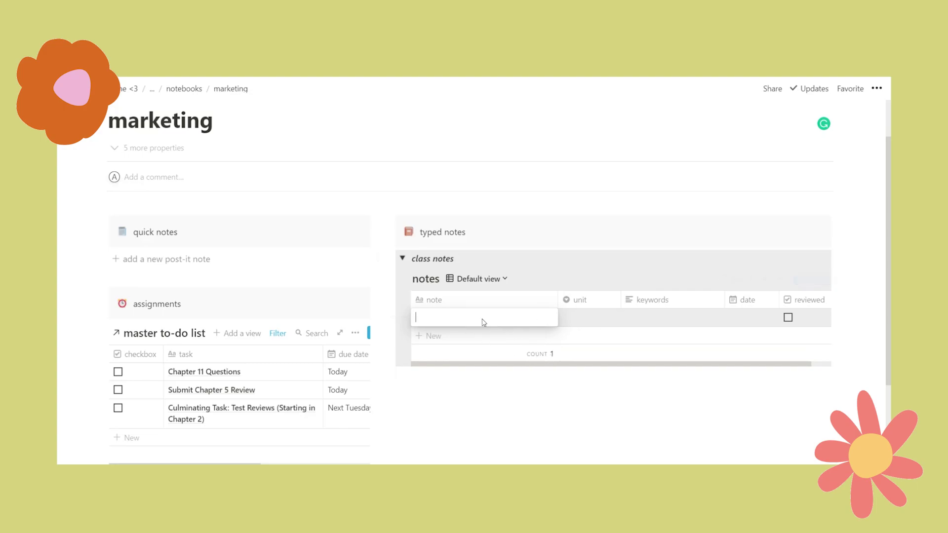
type("Uni")
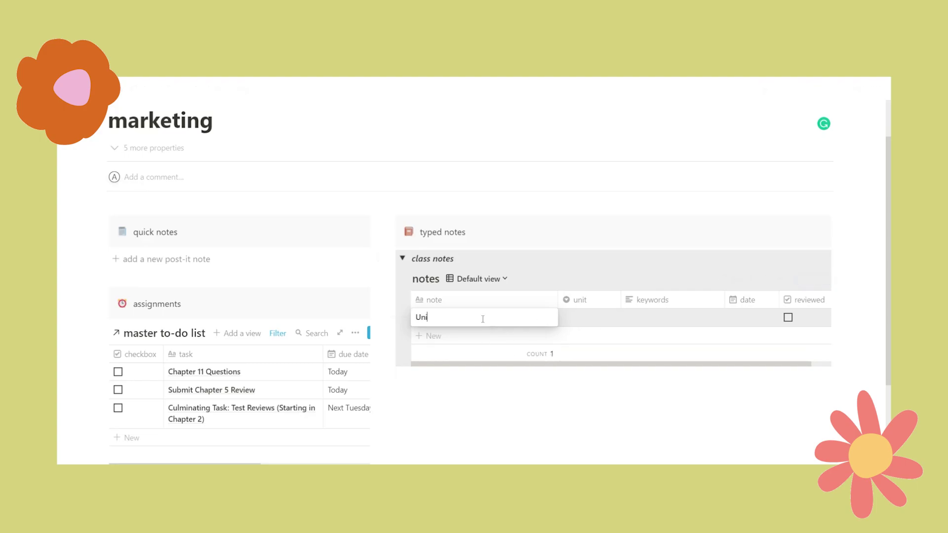
key("BackSpace")
key("BackSpace")
key("BackSpace")
type("Lesson 1")
key("Escape")
- Open Lesson 1's unit and keywords cells, leaving both empty
left_click(632, 328)
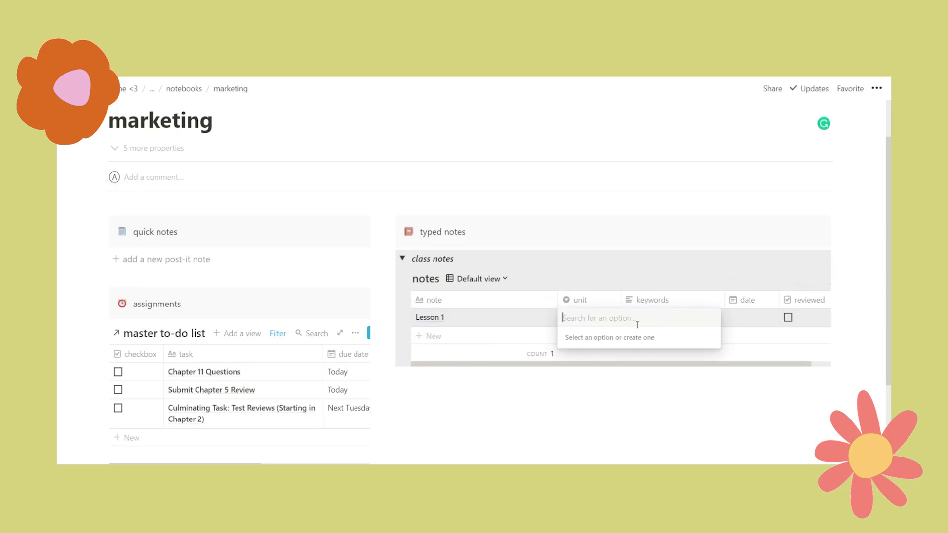
key("Escape")
left_click(604, 316)
key("Escape")
left_click(702, 319)
key("Escape")
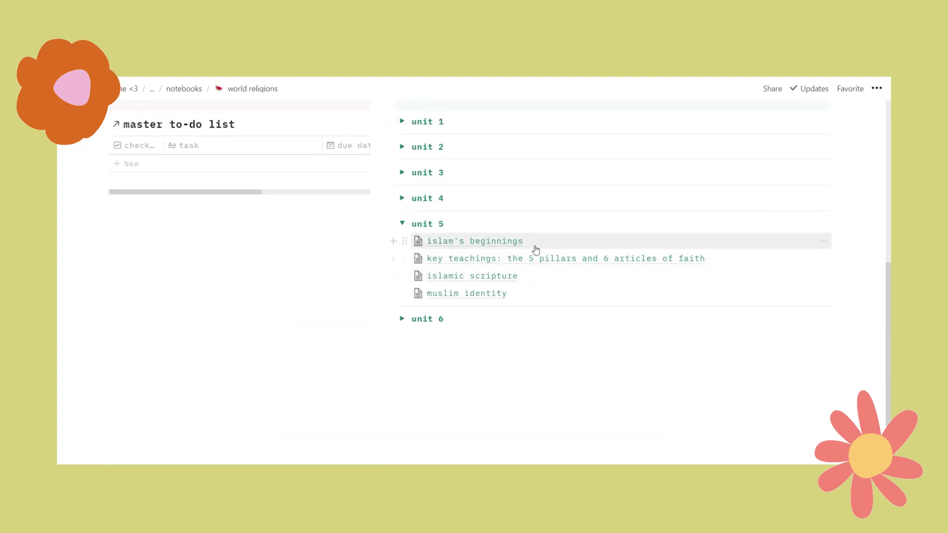
- Expand units 6 and 4 of the world religions notes
left_click(402, 319)
left_click(402, 198)
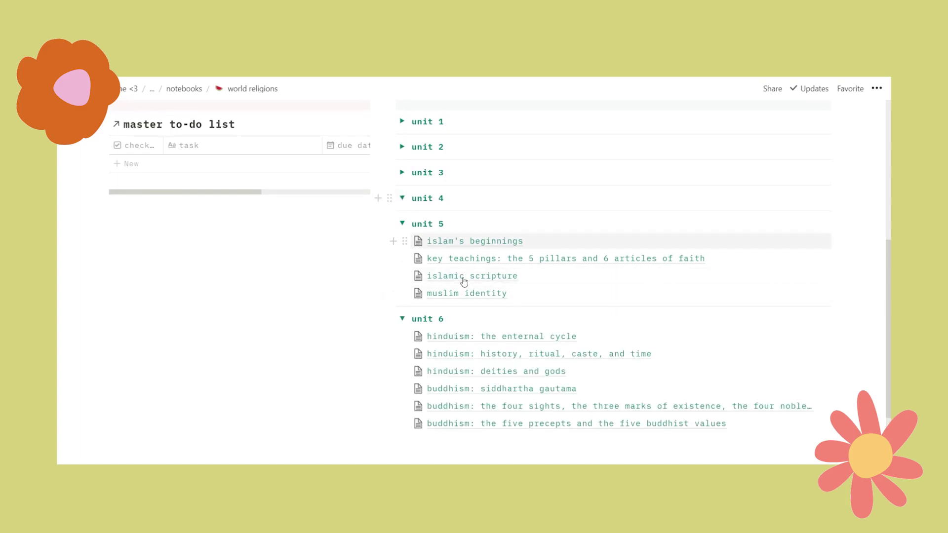
scroll(502, 267, "down", 2)
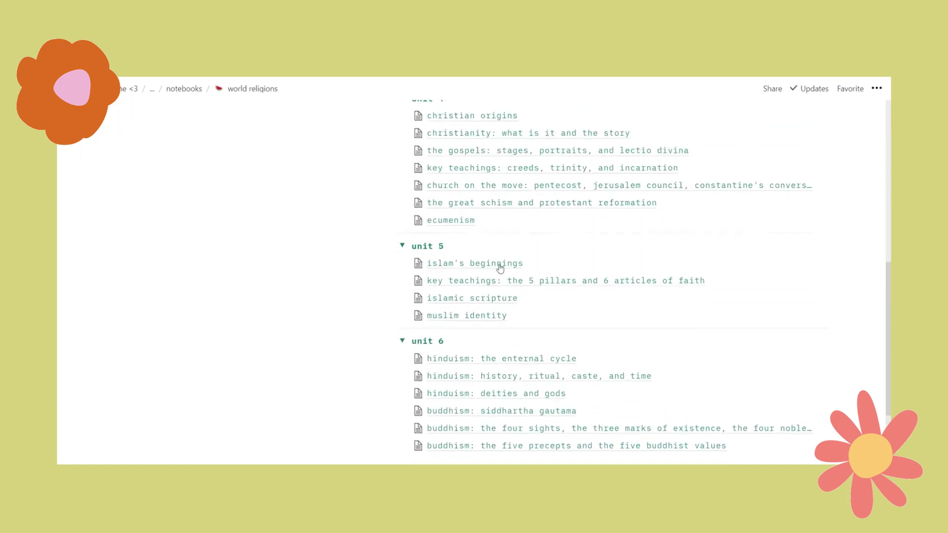
scroll(502, 267, "up", 2)
- Read the 'history of indigenous peoples in canada' page, then return to world religions
left_click(402, 173)
left_click(514, 189)
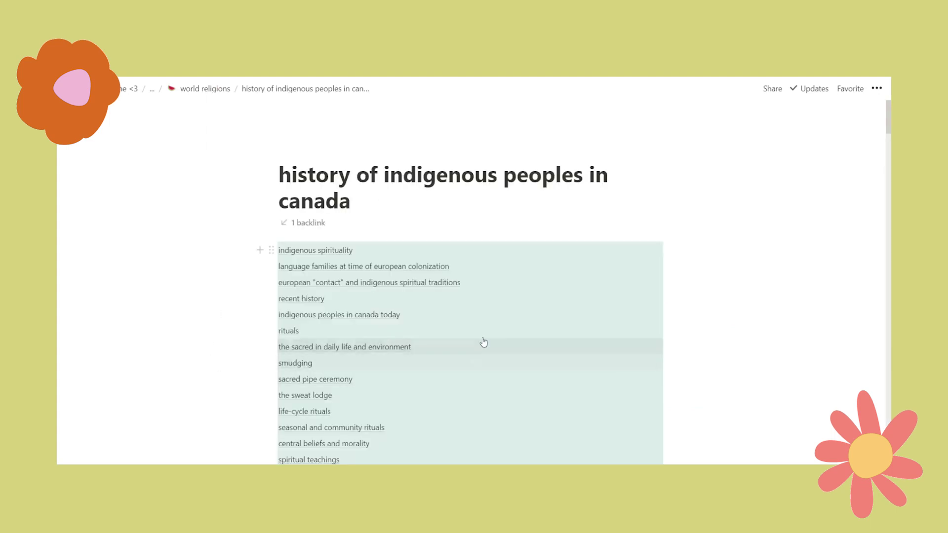
scroll(494, 336, "down", 8)
scroll(494, 317, "down", 15)
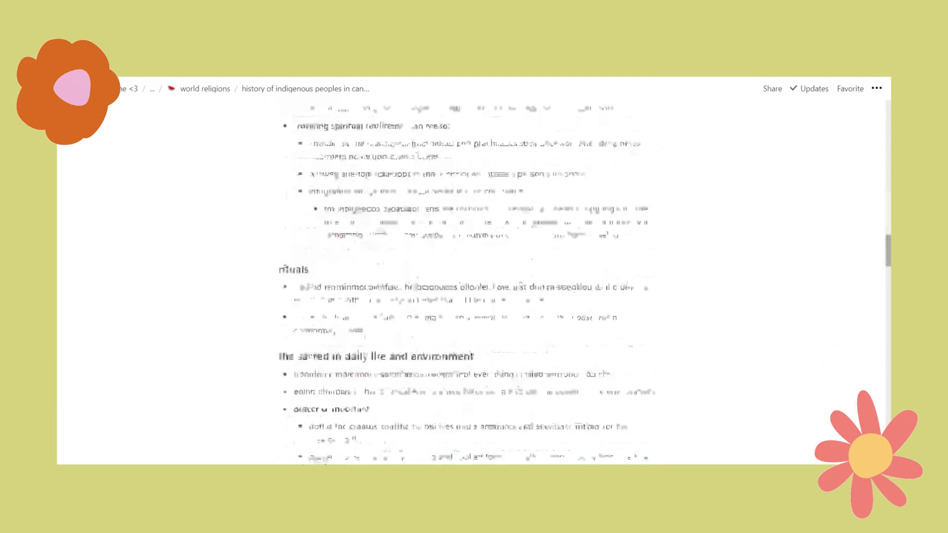
scroll(438, 262, "up", 5)
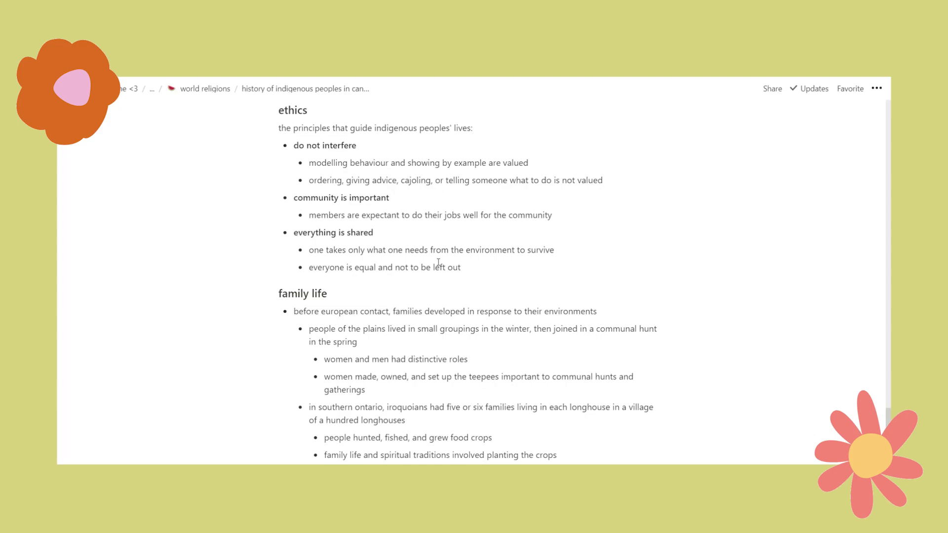
scroll(445, 274, "down", 1)
scroll(404, 212, "up", 3)
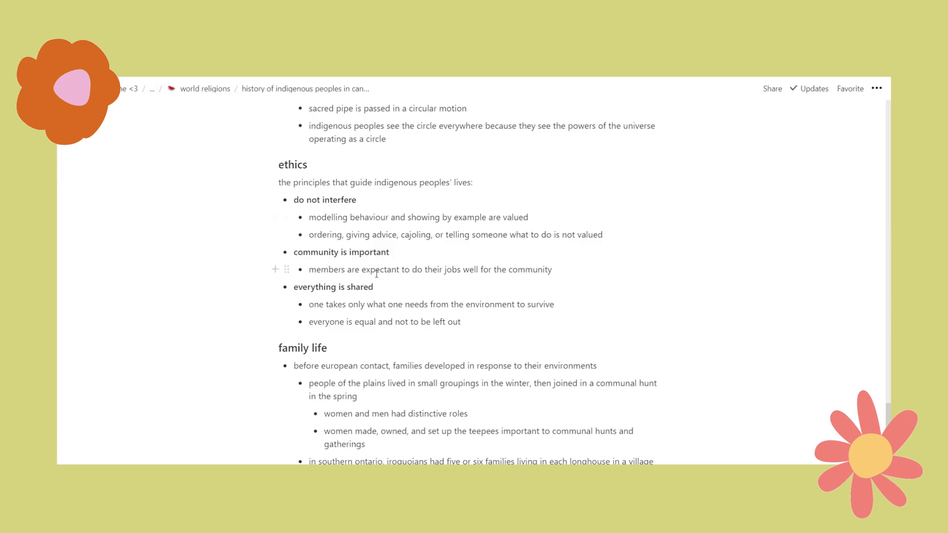
scroll(366, 298, "up", 3)
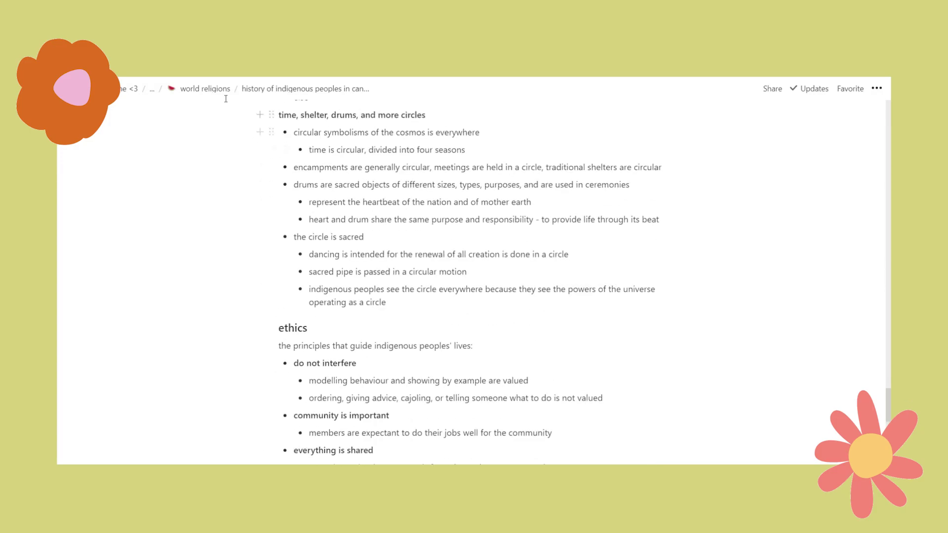
left_click(205, 88)
- Try Lesson 1's keywords, date and reviewed cells, leaving them unchanged
scroll(494, 296, "down", 5)
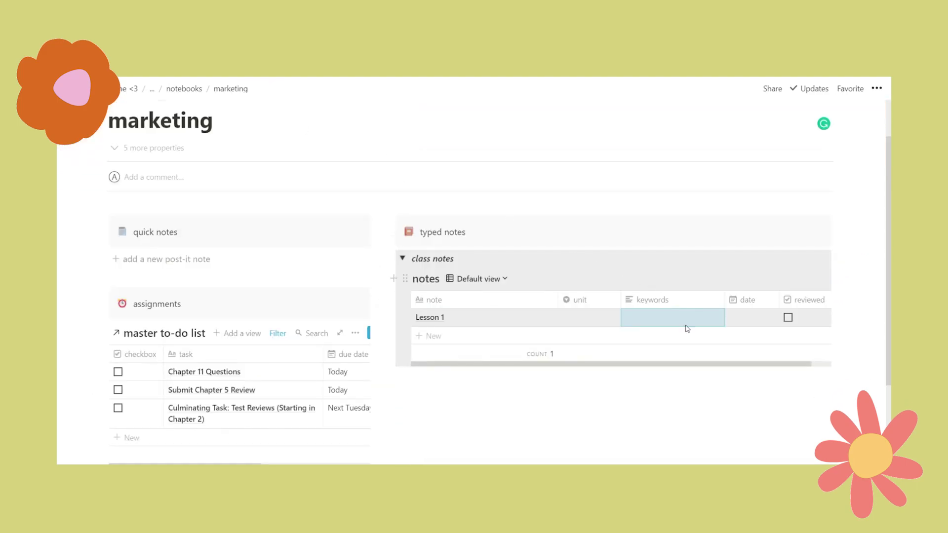
left_click(687, 321)
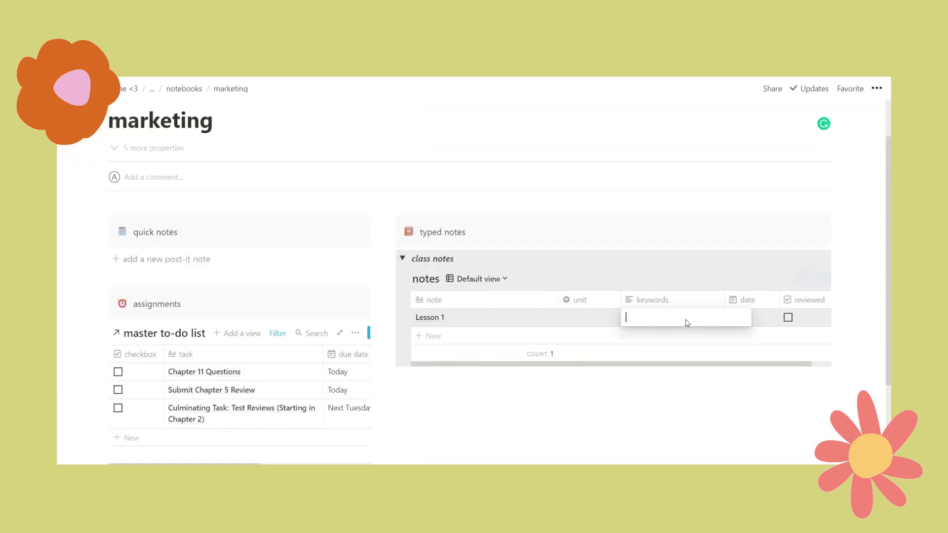
key("Escape")
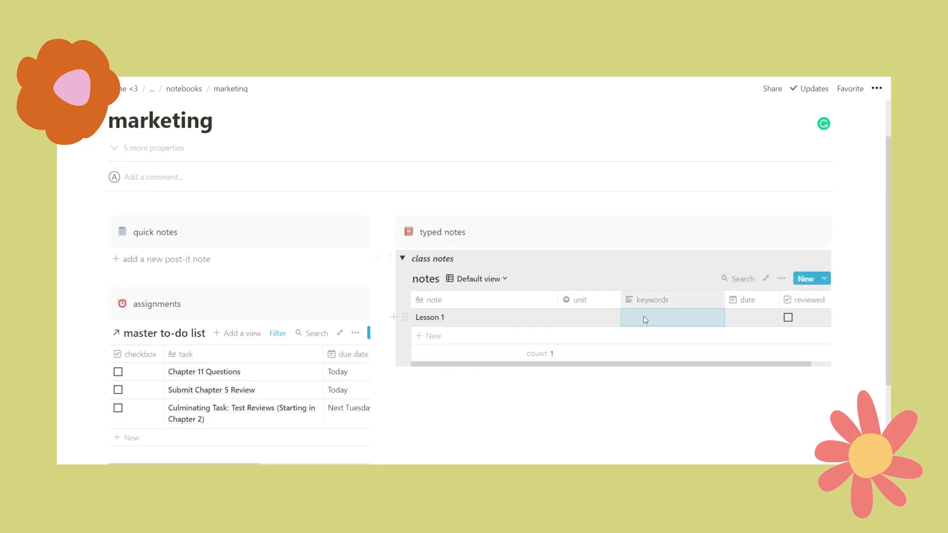
left_click(758, 325)
key("Escape")
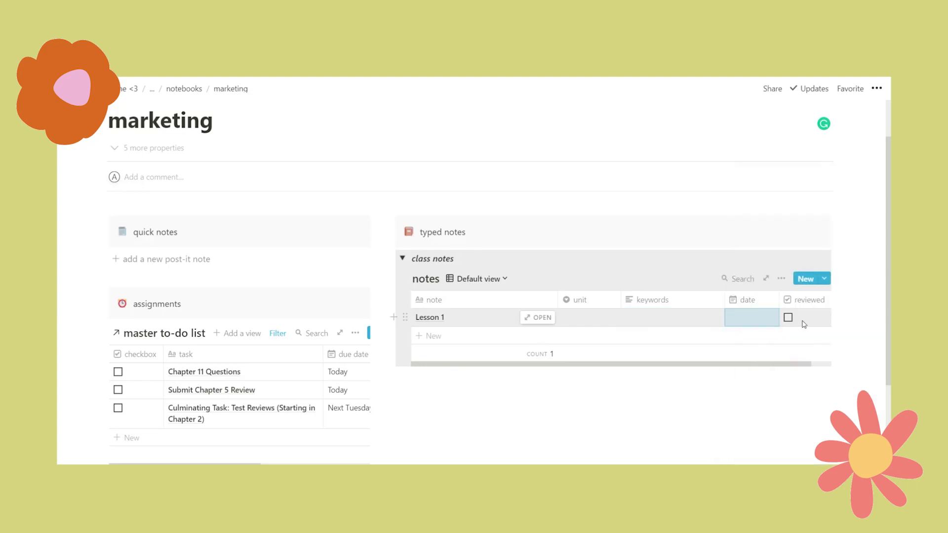
left_click(788, 318)
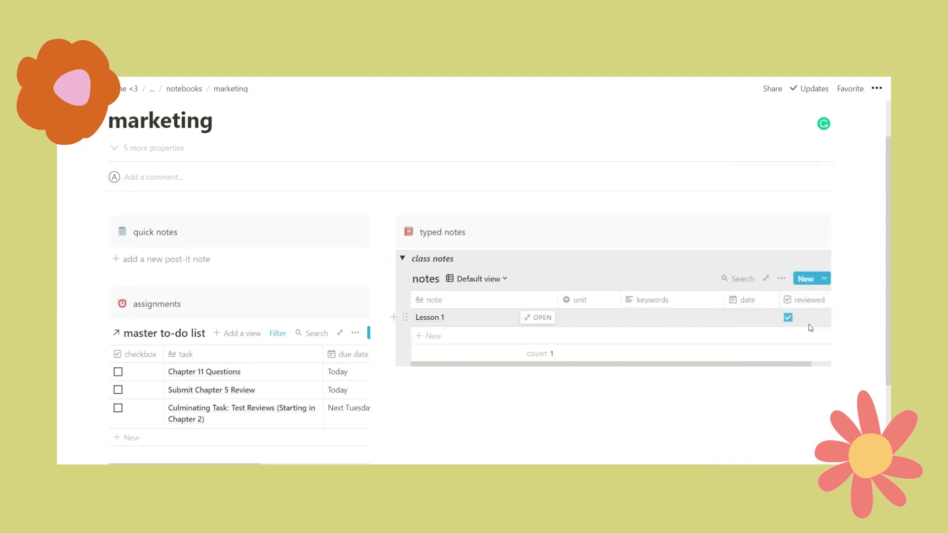
left_click(788, 318)
- Preview the Lesson 1 page, then delete the Lesson 1 row
left_click(541, 316)
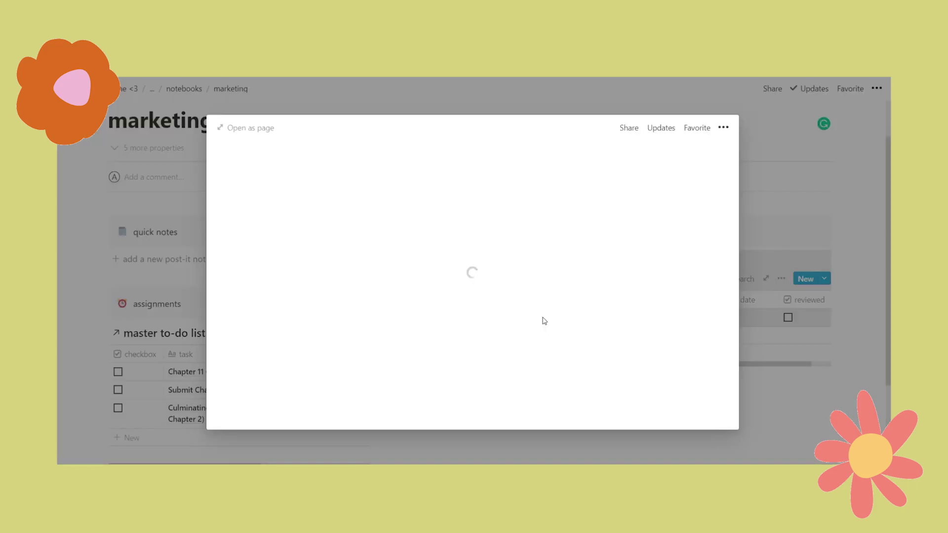
scroll(418, 322, "down", 3)
scroll(356, 360, "up", 3)
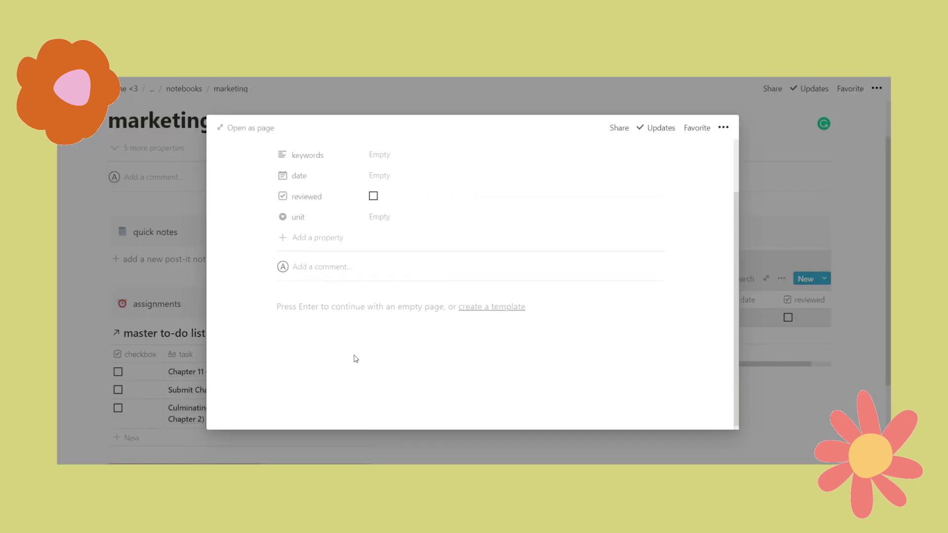
scroll(472, 218, "down", 3)
key("Escape")
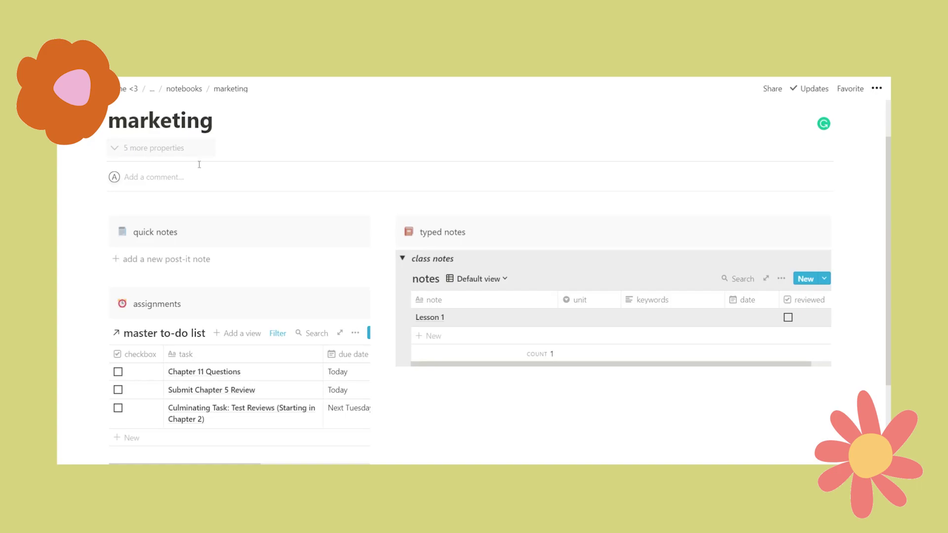
right_click(517, 320)
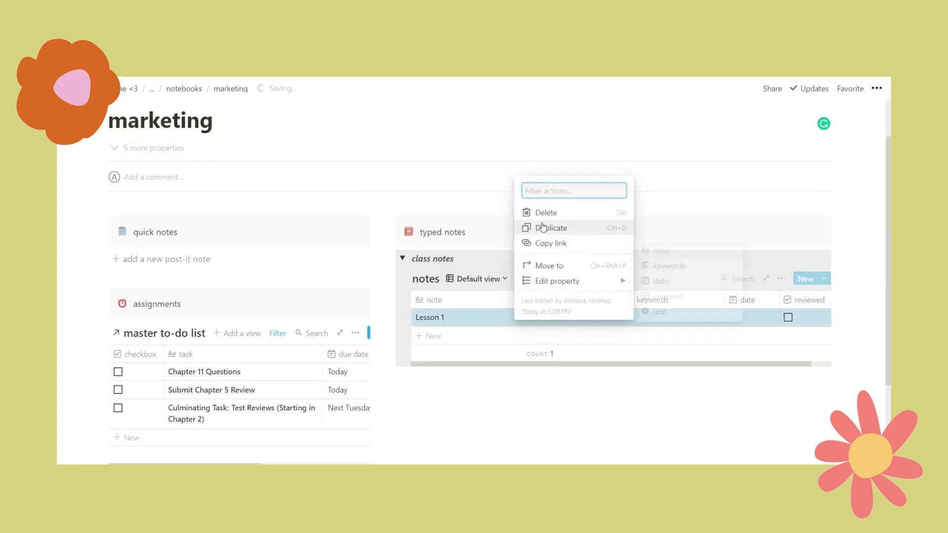
key("Delete")
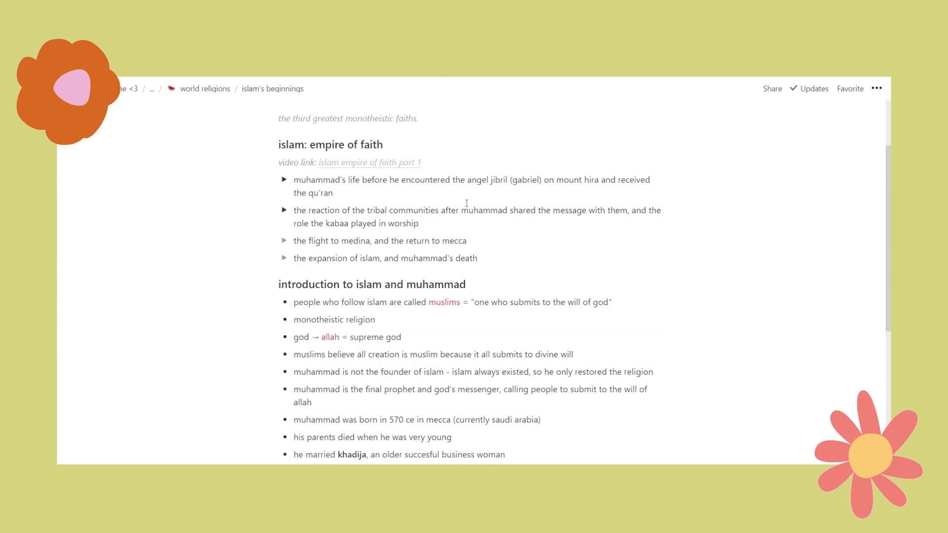
- Scroll through the islam's beginnings notes and briefly expand the muhammad's life toggle
scroll(466, 203, "up", 2)
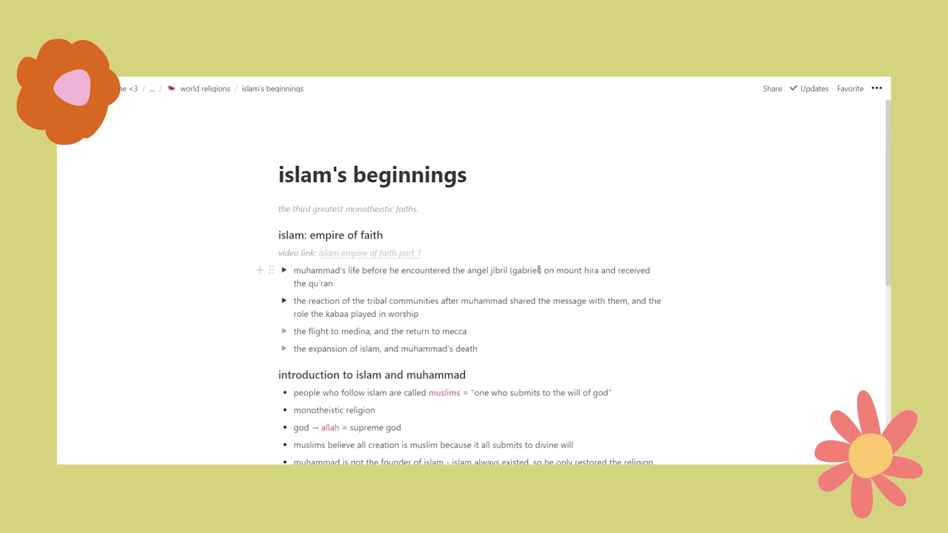
scroll(539, 270, "down", 5)
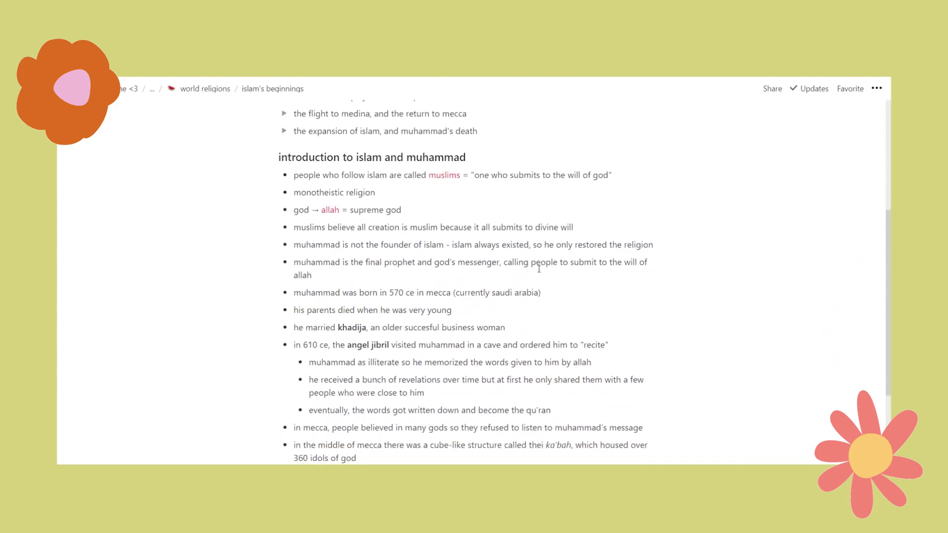
scroll(539, 270, "up", 4)
scroll(511, 322, "down", 8)
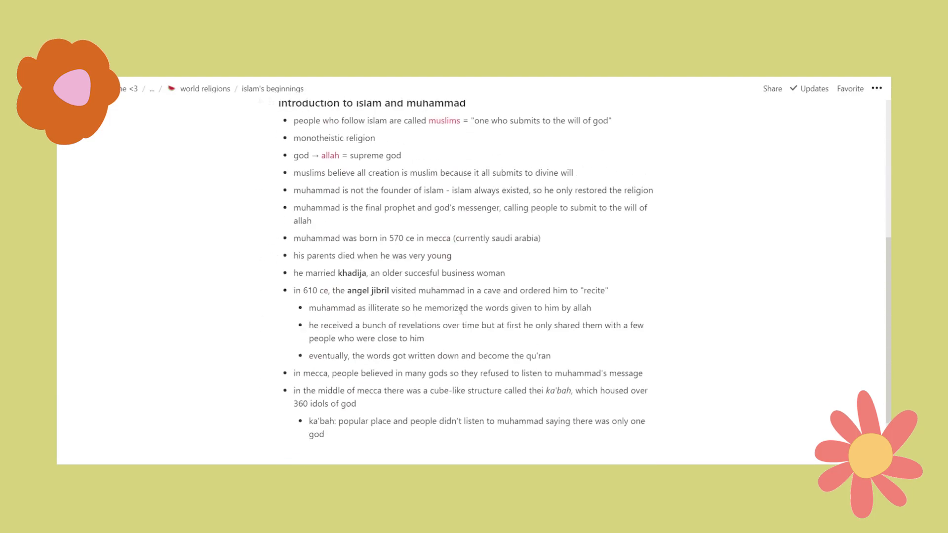
scroll(460, 307, "up", 7)
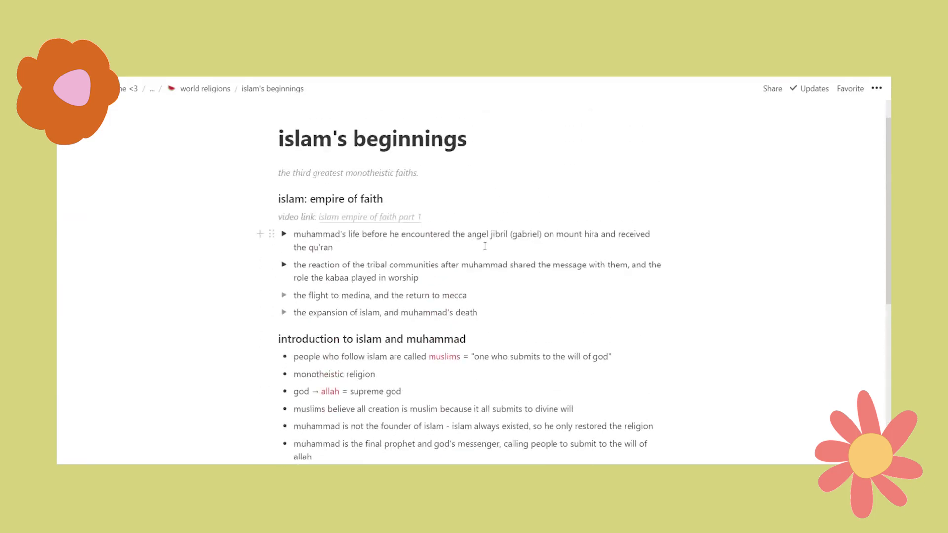
scroll(405, 268, "up", 1)
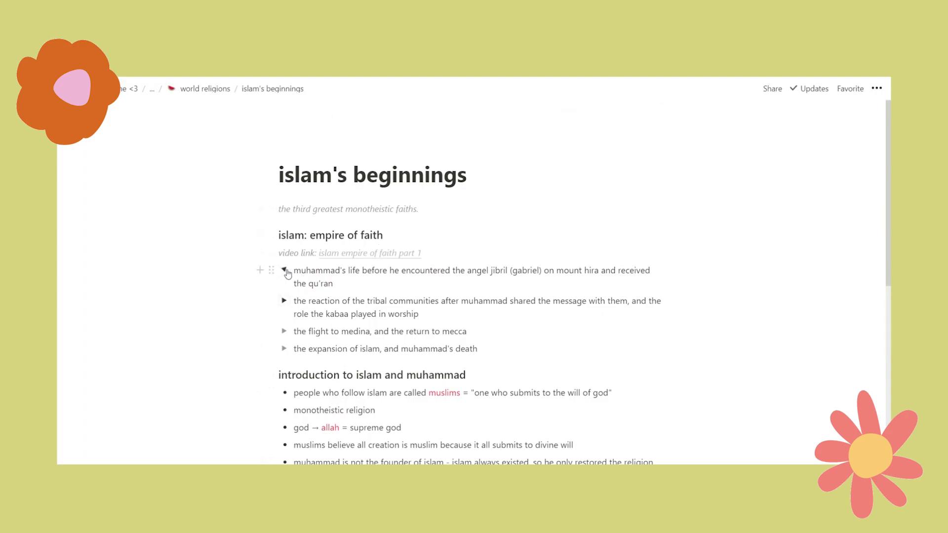
left_click(286, 271)
left_click(282, 273)
- Toggle the reaction of the tribal communities section open and closed, then scroll on to muslim identity
left_click(285, 301)
left_click(285, 301)
left_click(285, 301)
scroll(284, 251, "down", 1)
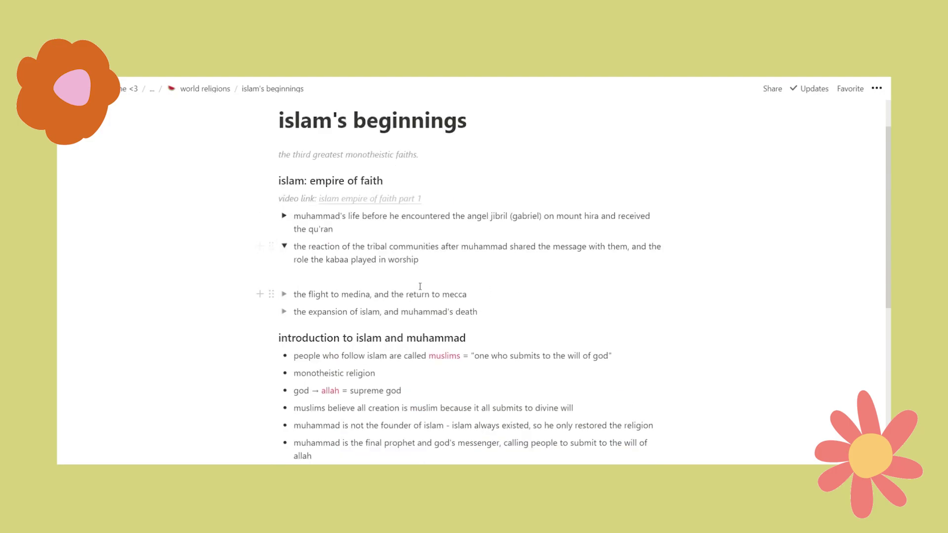
left_click_drag(279, 244, 285, 250)
left_click(284, 250)
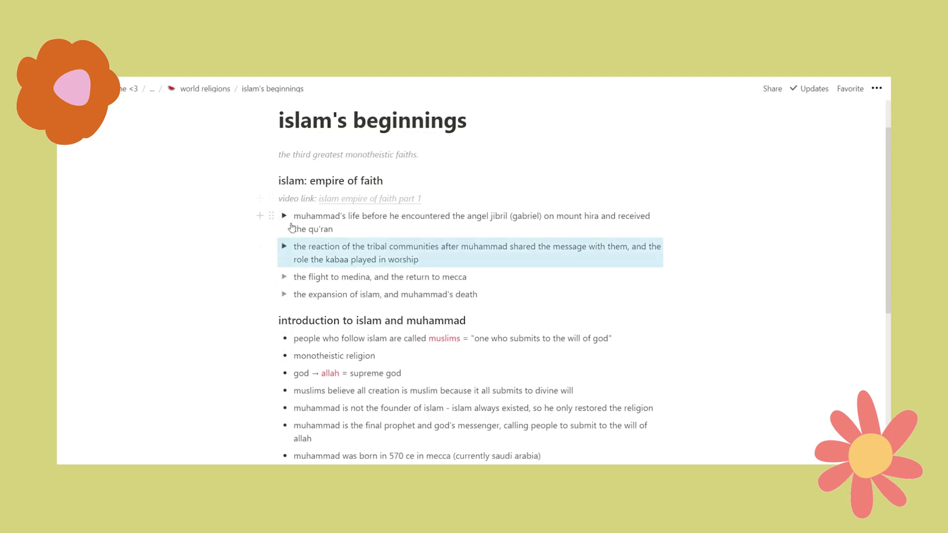
scroll(271, 288, "up", 2)
scroll(508, 261, "down", 7)
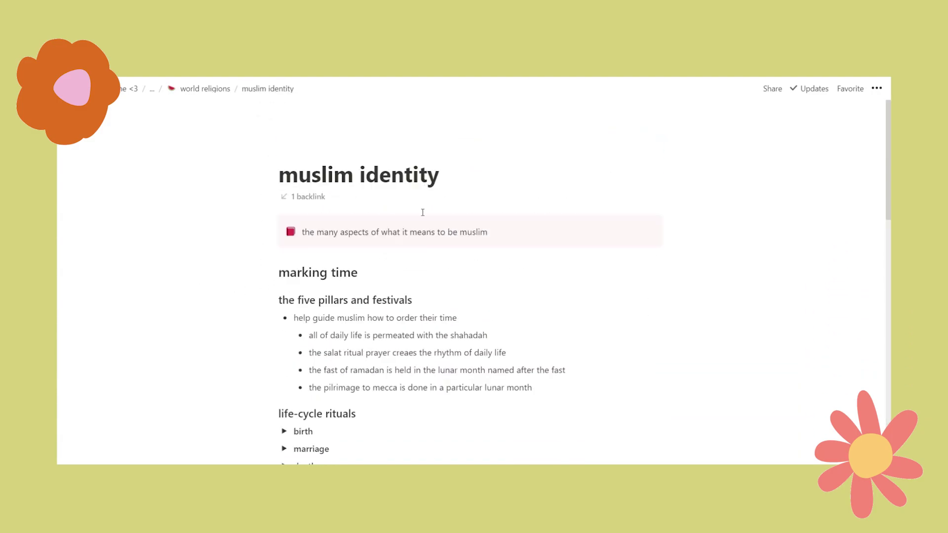
scroll(544, 316, "down", 7)
- Expand and collapse the friday prayer toggle, then open the features of the mosque toggle
scroll(502, 341, "up", 5)
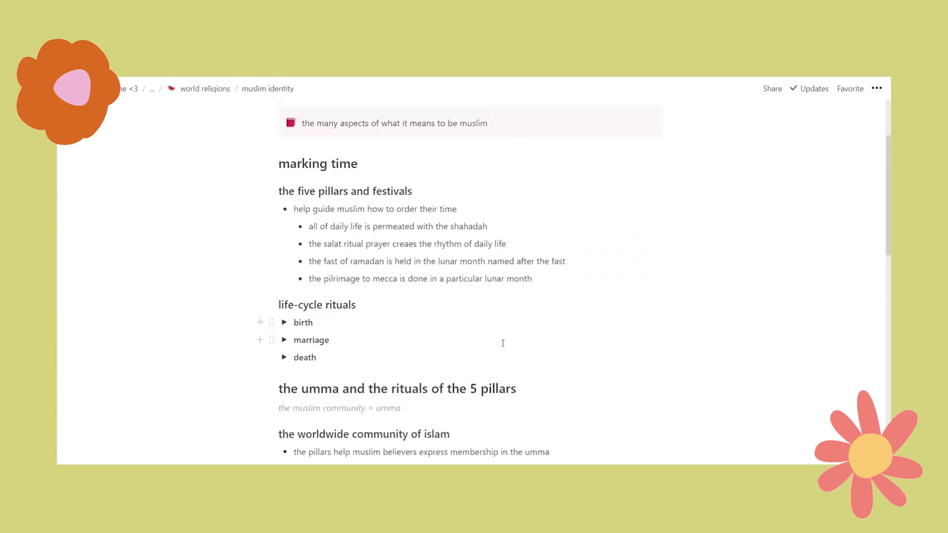
scroll(476, 356, "down", 8)
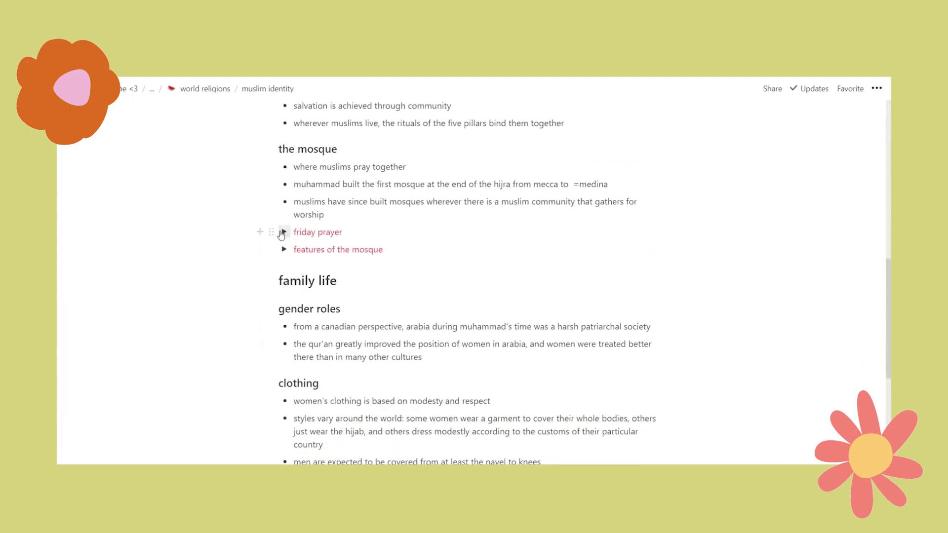
left_click(284, 232)
left_click(285, 233)
left_click(285, 249)
scroll(392, 246, "up", 9)
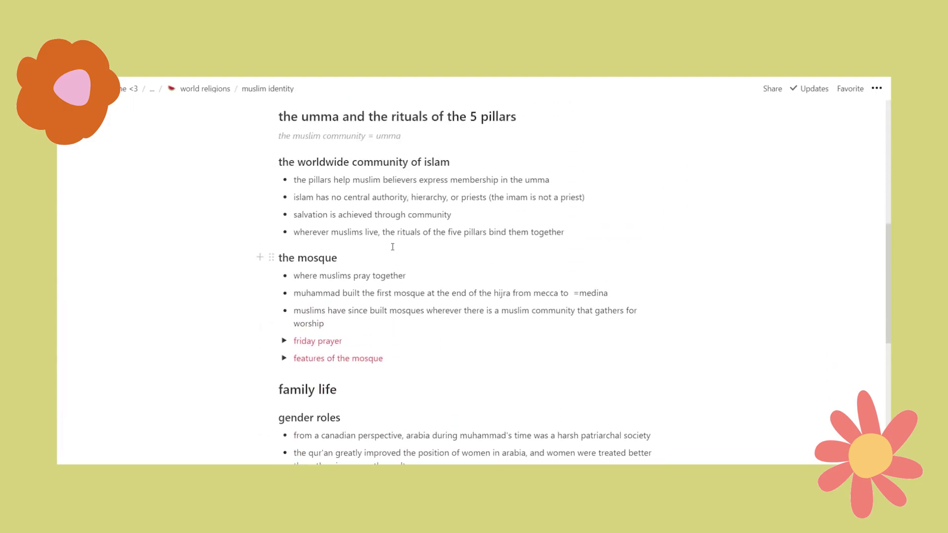
- Select the marking time heading and callout text, opening and dismissing the callout's block actions
left_click_drag(302, 219, 466, 227)
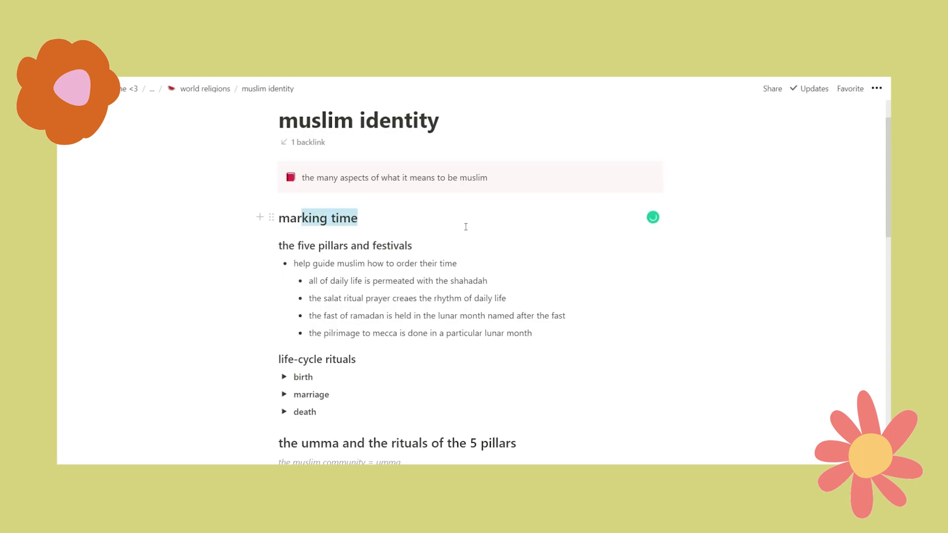
left_click(335, 281)
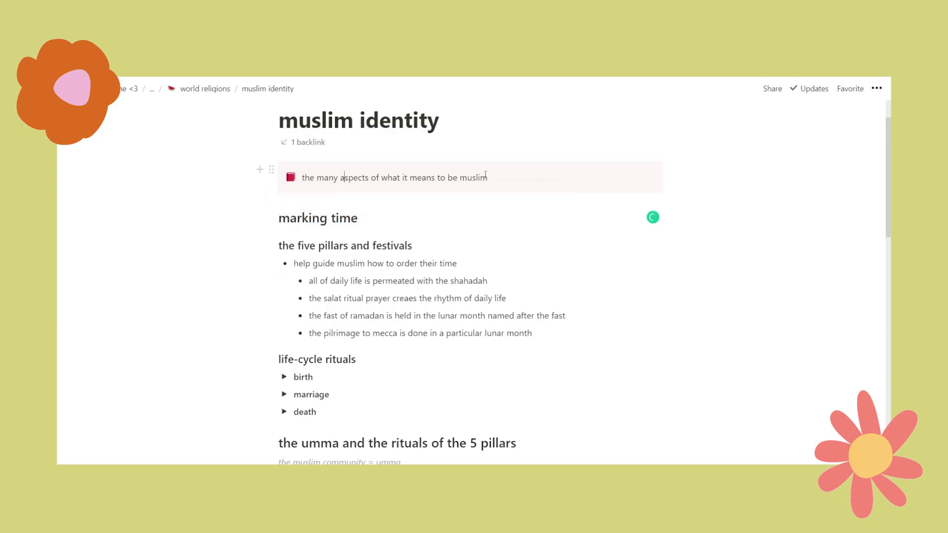
left_click_drag(486, 176, 302, 178)
left_click(271, 170)
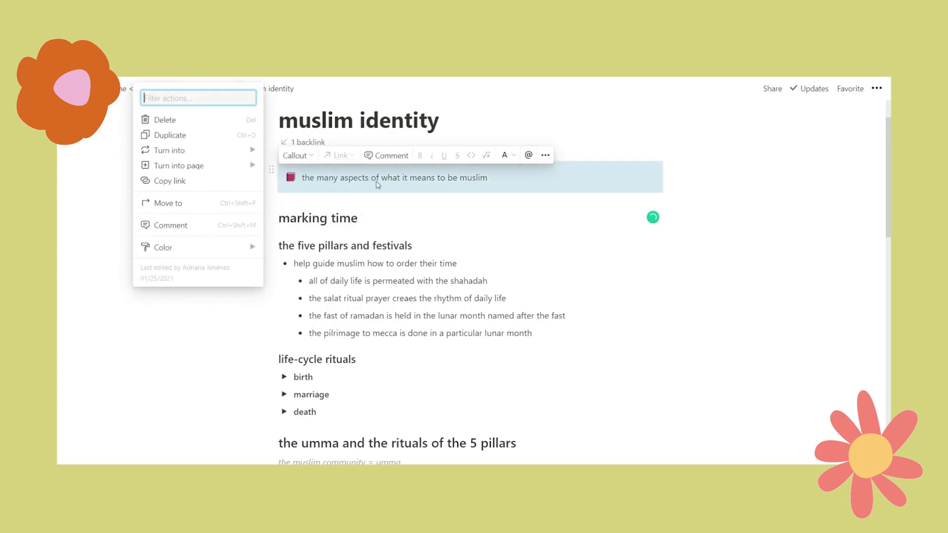
left_click(378, 180)
scroll(530, 256, "up", 1)
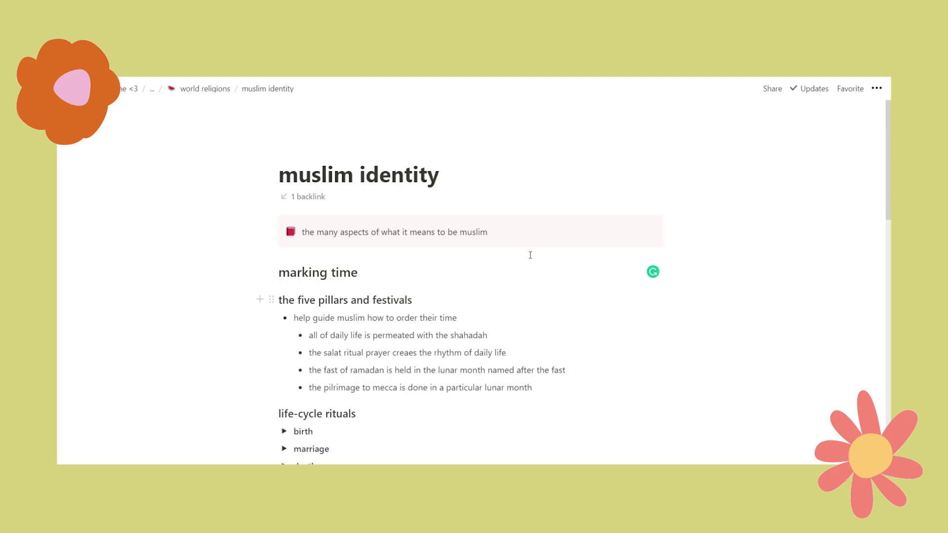
- Scroll down past the mosque section into the family life notes
scroll(530, 255, "down", 20)
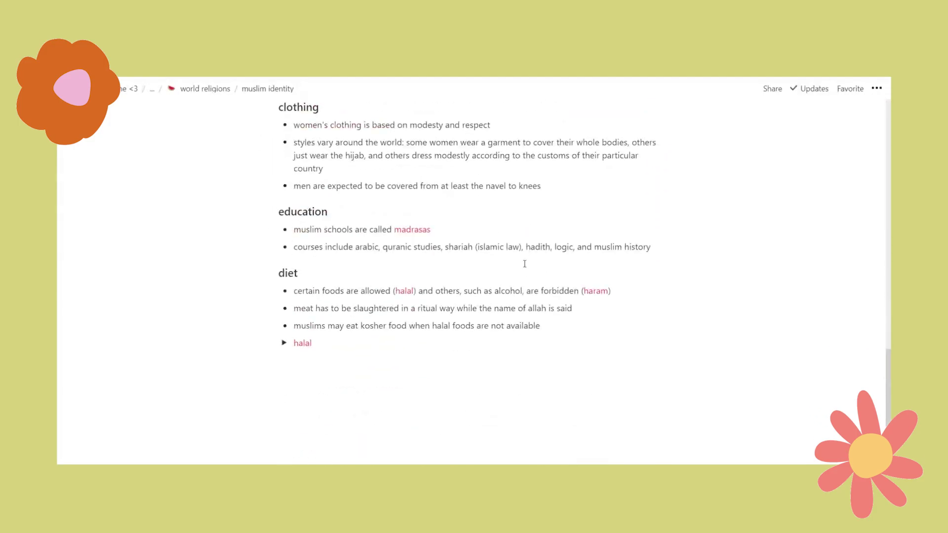
scroll(519, 276, "up", 4)
scroll(519, 276, "up", 3)
scroll(519, 276, "up", 5)
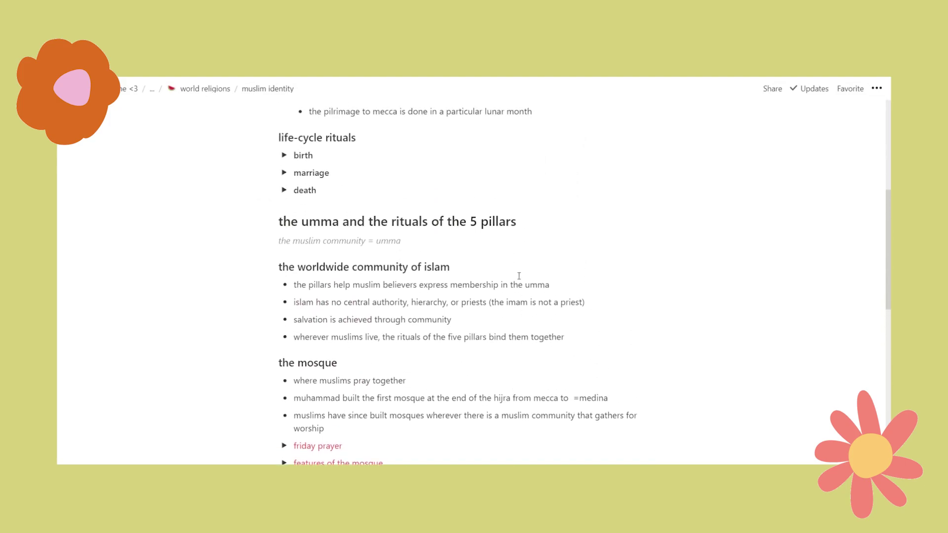
scroll(520, 276, "down", 1)
scroll(519, 276, "down", 3)
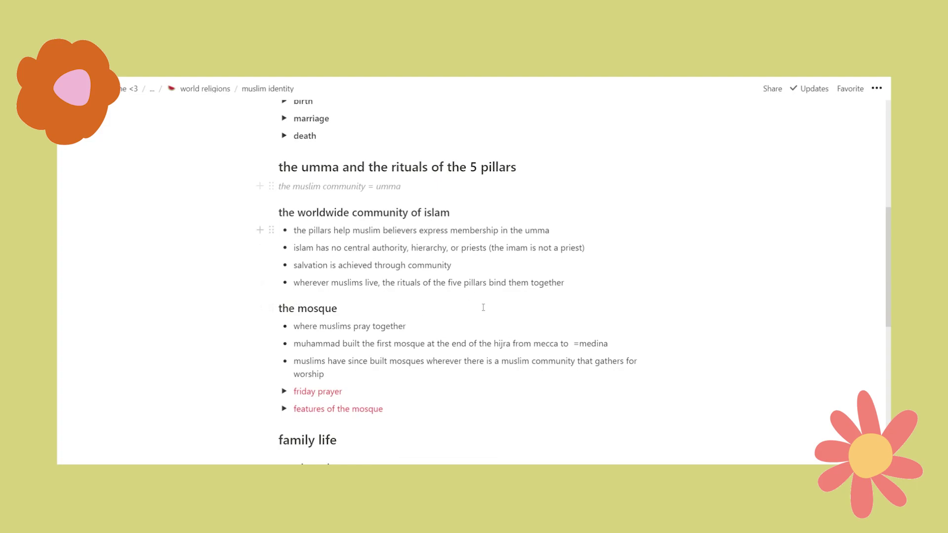
scroll(484, 308, "down", 3)
scroll(402, 313, "down", 3)
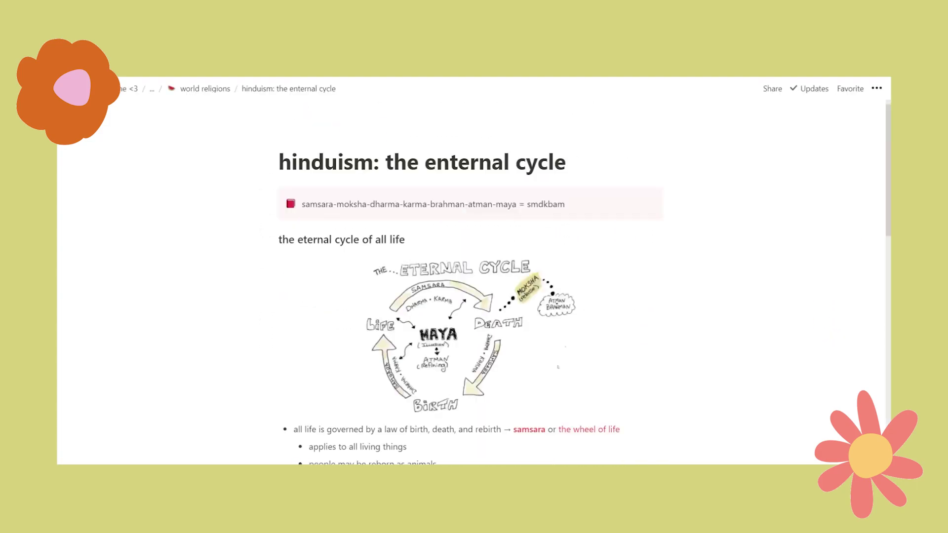
- Scroll through the Hinduism notes on the way to the life in the 1950s page
scroll(603, 384, "down", 3)
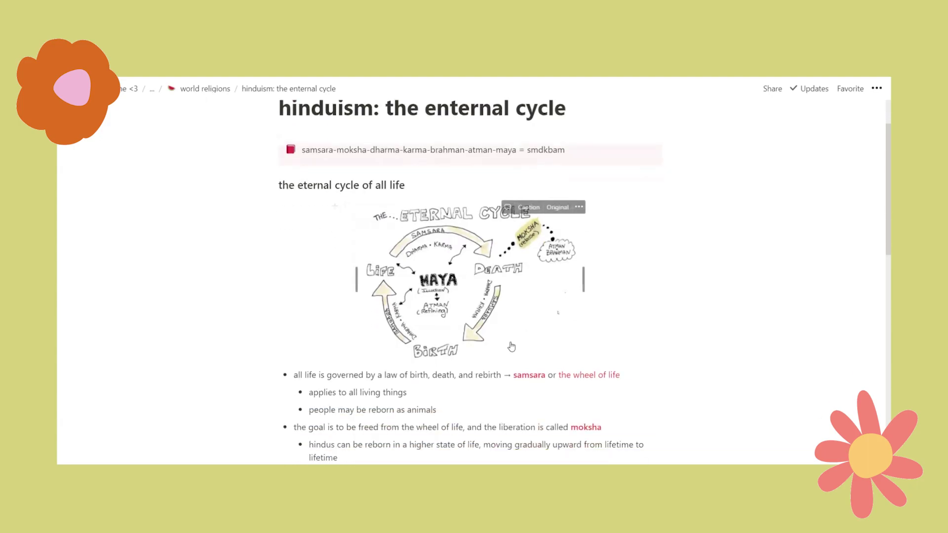
scroll(604, 384, "down", 2)
scroll(669, 279, "up", 4)
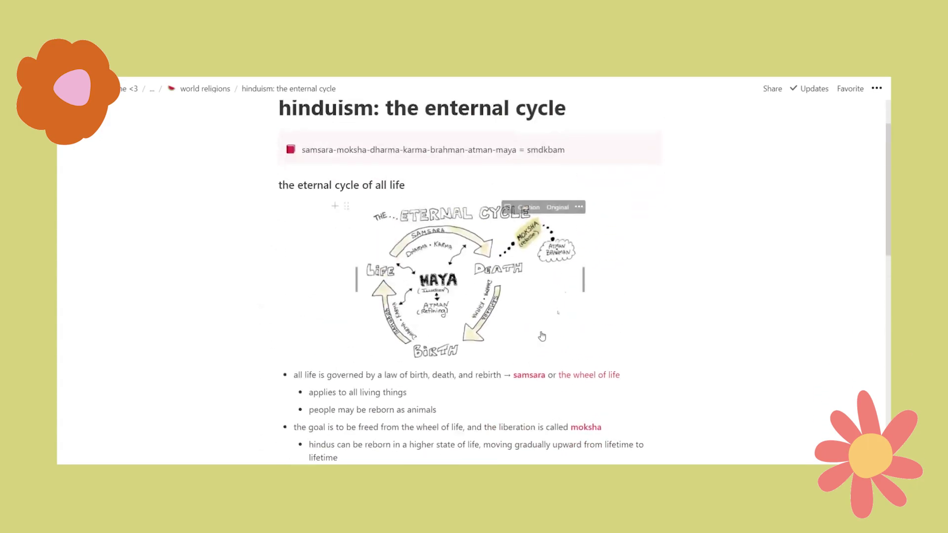
scroll(669, 279, "down", 8)
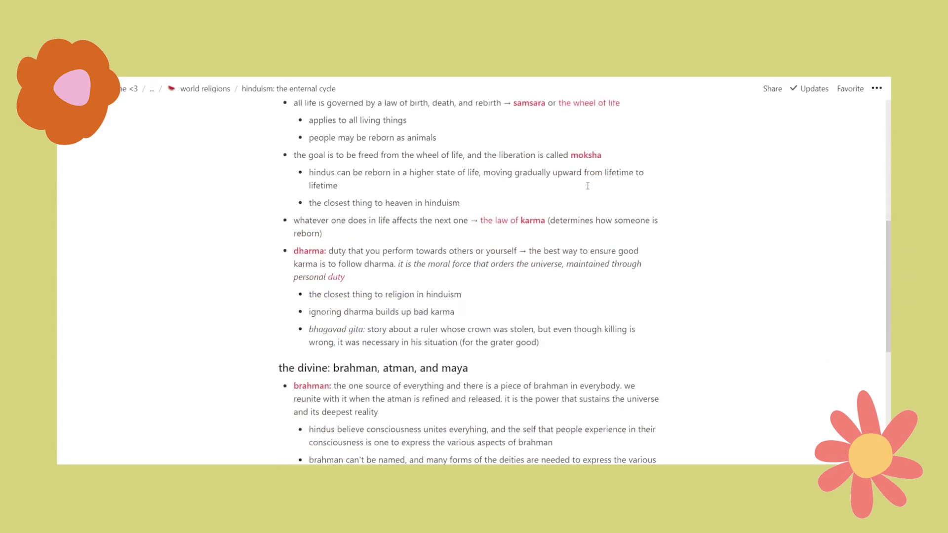
scroll(582, 191, "down", 3)
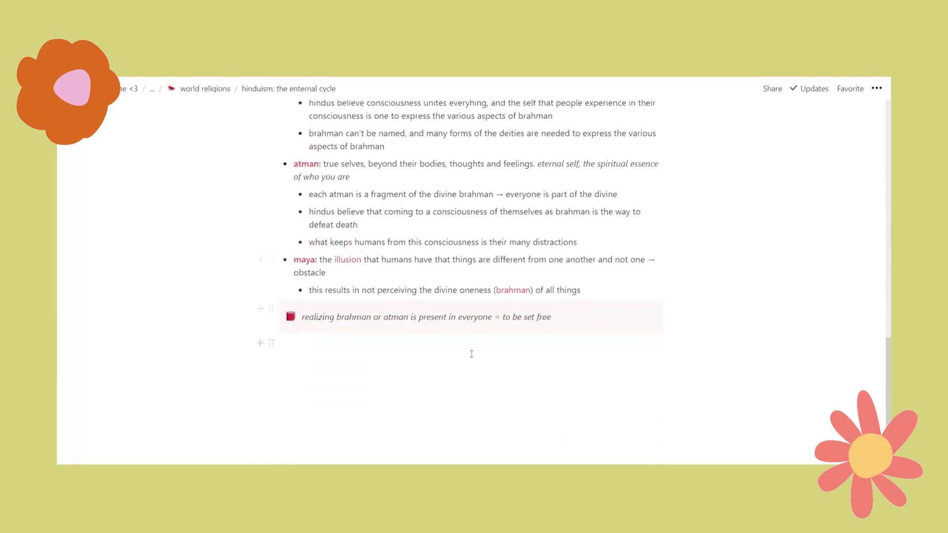
scroll(653, 273, "up", 10)
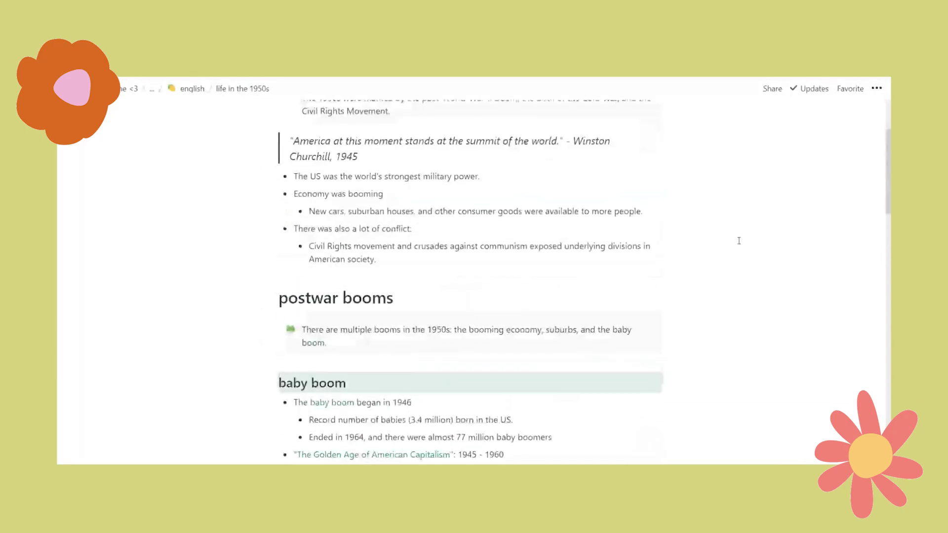
scroll(739, 239, "up", 3)
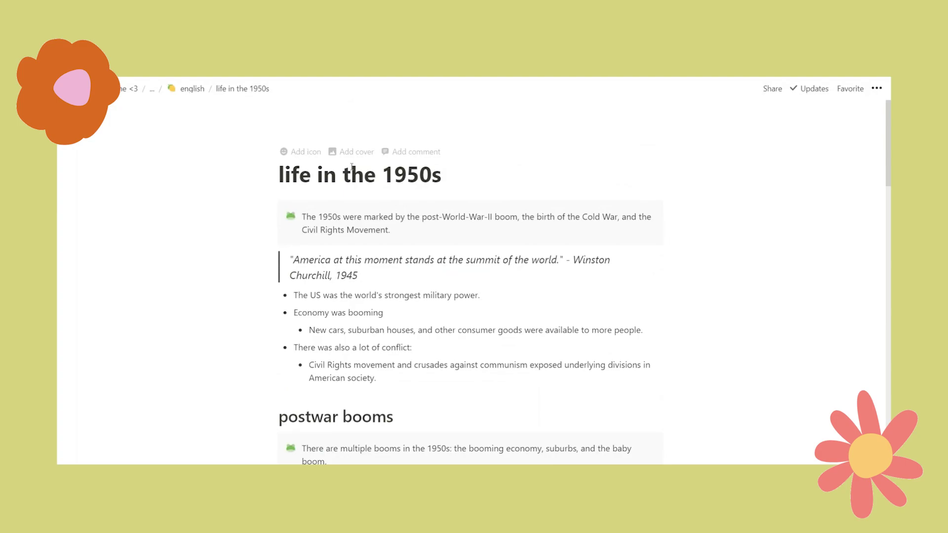
scroll(413, 197, "down", 2)
scroll(423, 218, "up", 2)
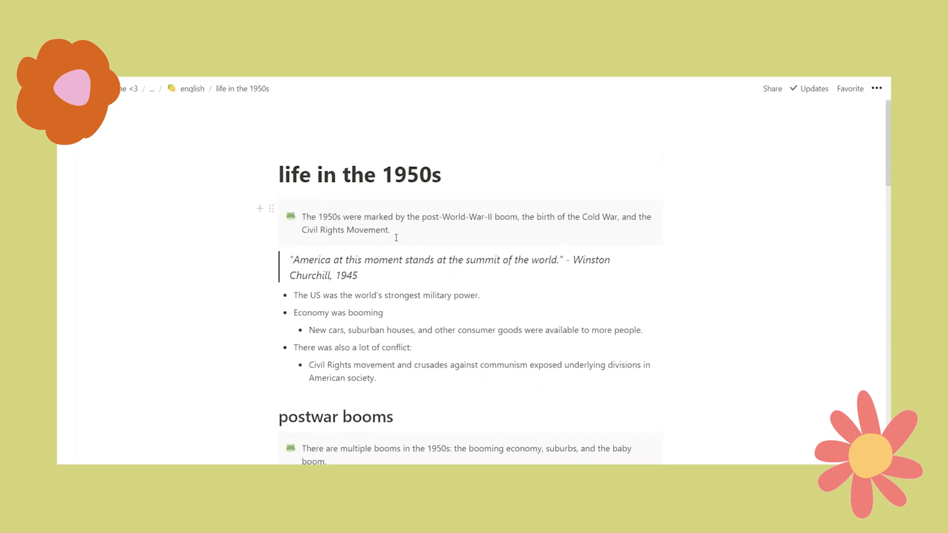
scroll(350, 313, "down", 2)
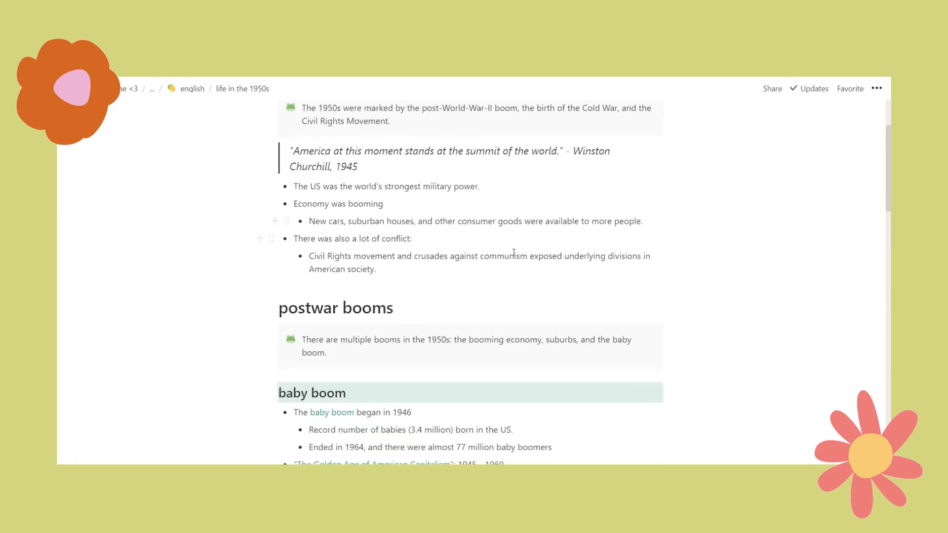
scroll(475, 245, "down", 11)
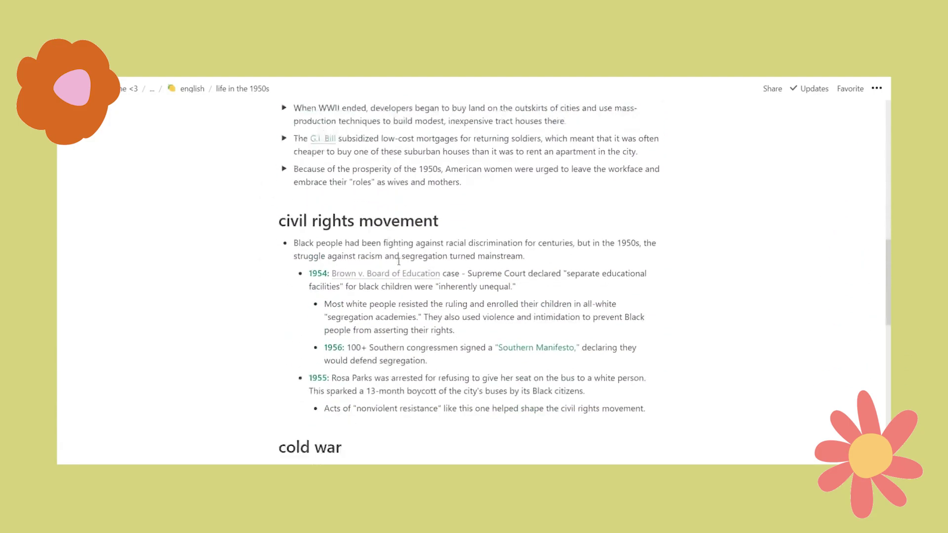
scroll(407, 257, "down", 10)
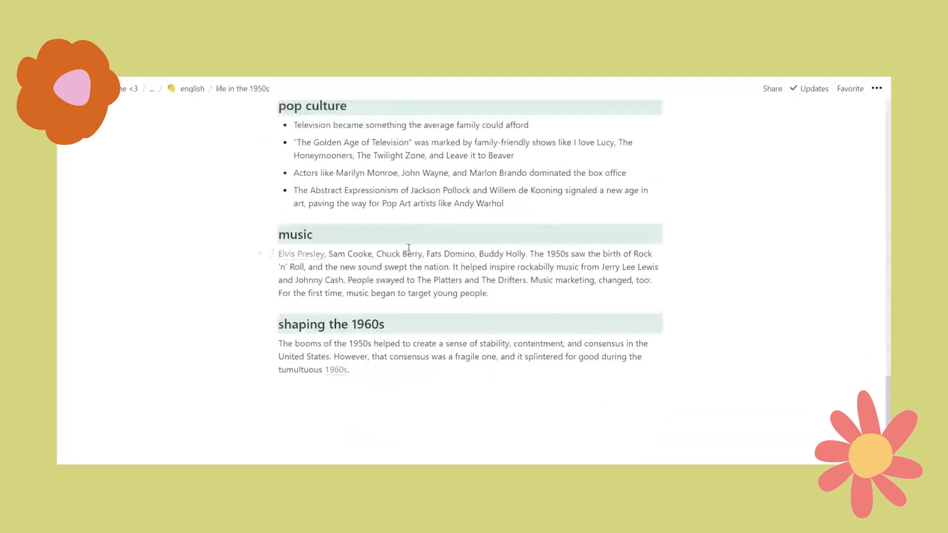
scroll(291, 327, "up", 1)
scroll(406, 295, "up", 15)
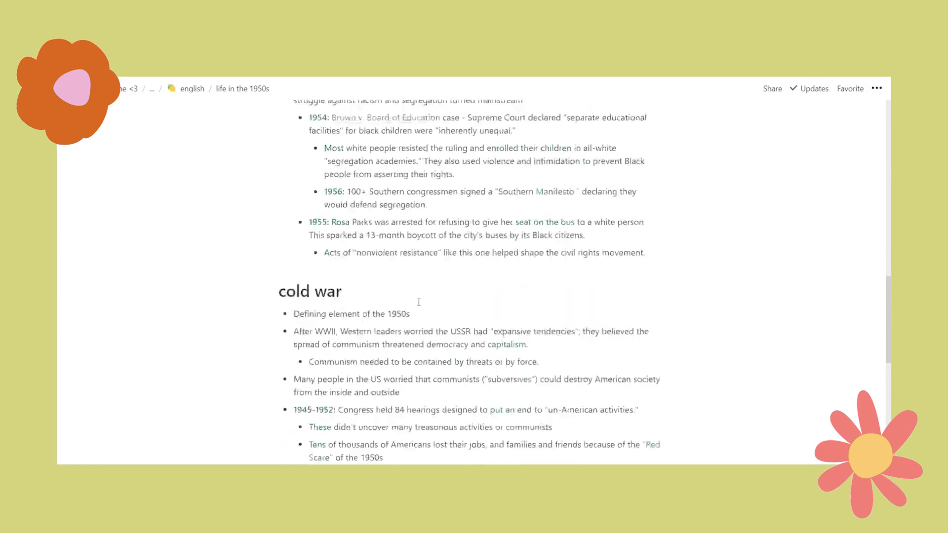
scroll(406, 294, "down", 7)
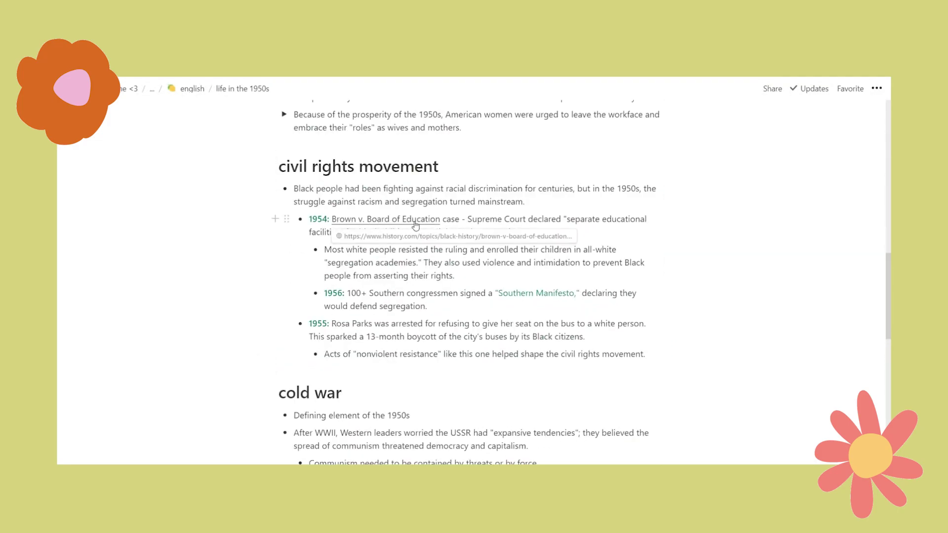
scroll(361, 218, "up", 10)
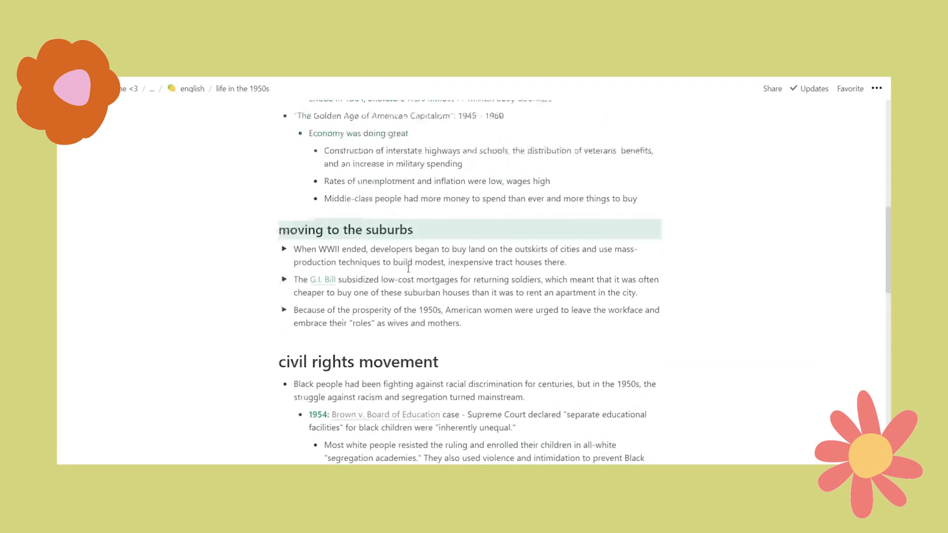
scroll(396, 269, "down", 5)
scroll(487, 234, "up", 3)
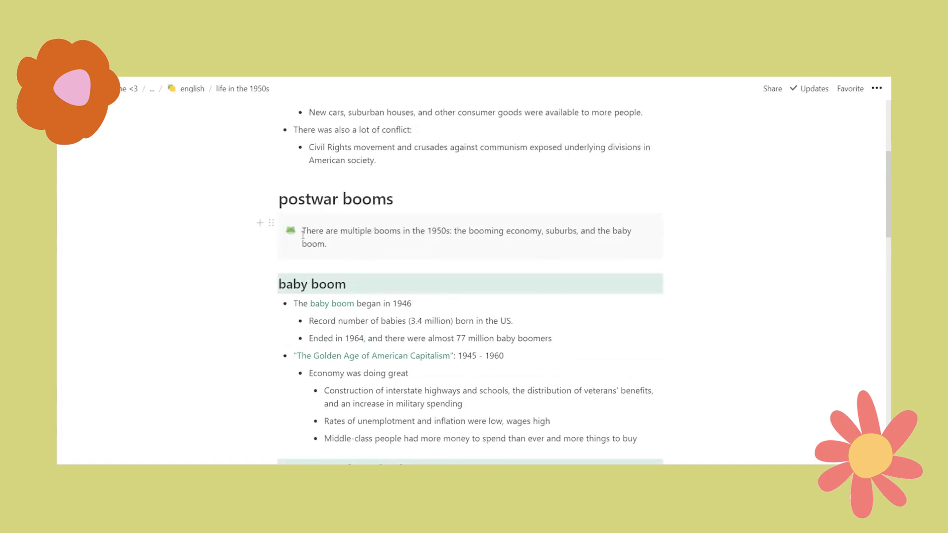
scroll(525, 286, "up", 3)
scroll(438, 250, "down", 14)
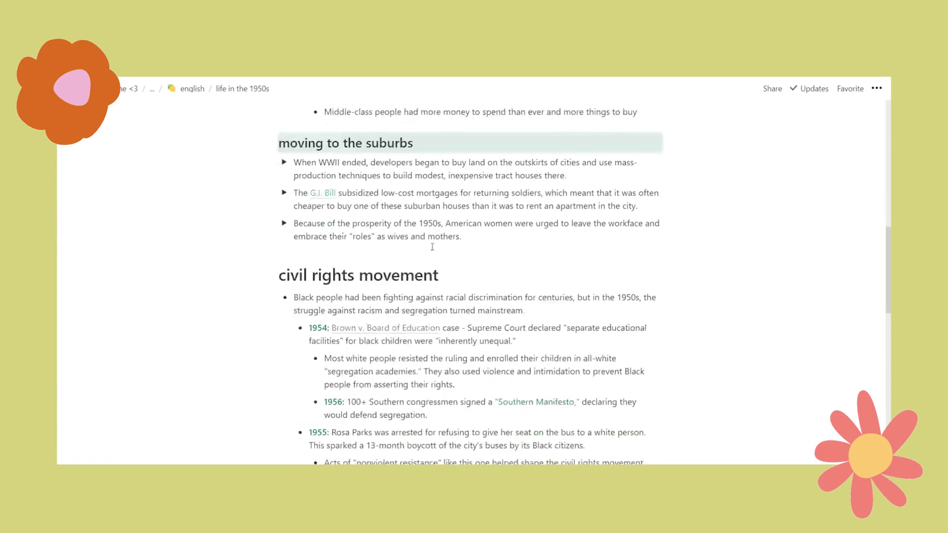
scroll(452, 236, "down", 8)
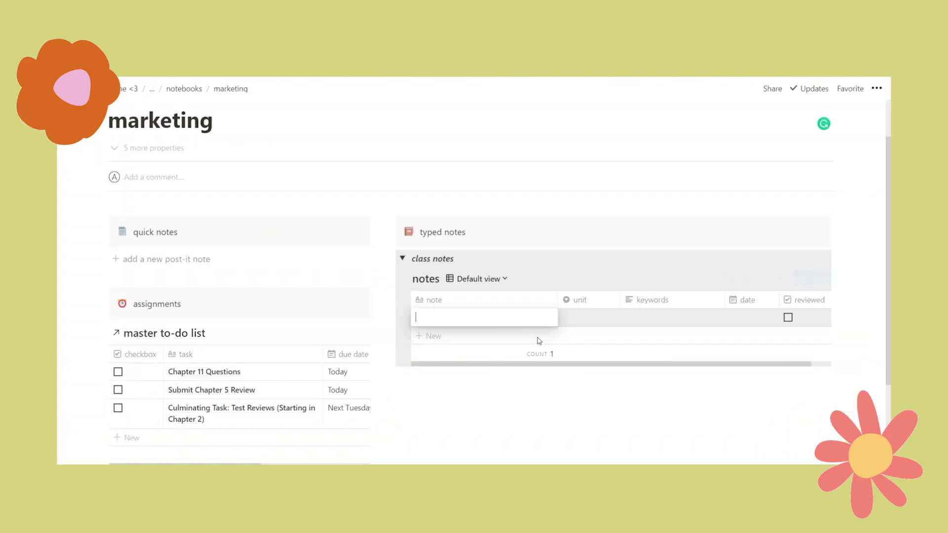
- Name a new note 'Lesson 1' and add a callout reading 'energy is bla bla bla'
type("Lesson 1")
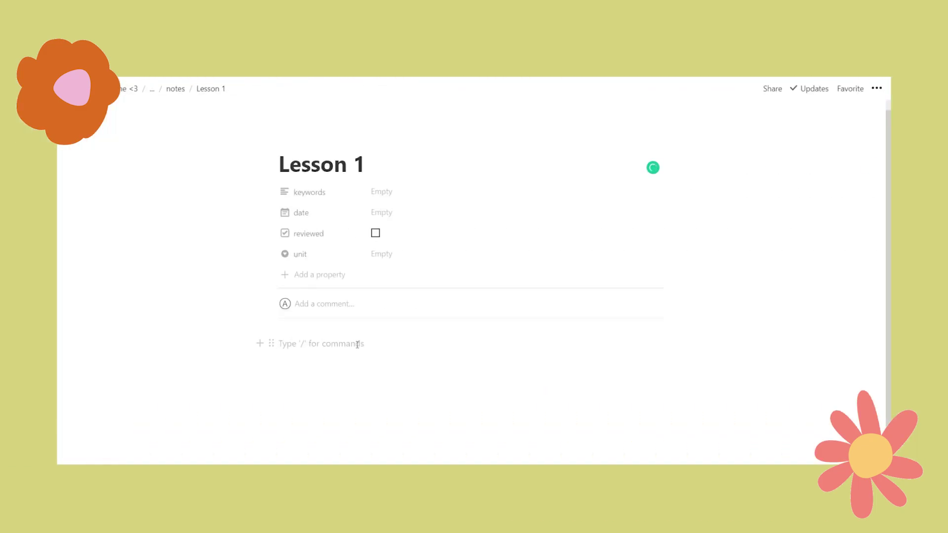
type("/call")
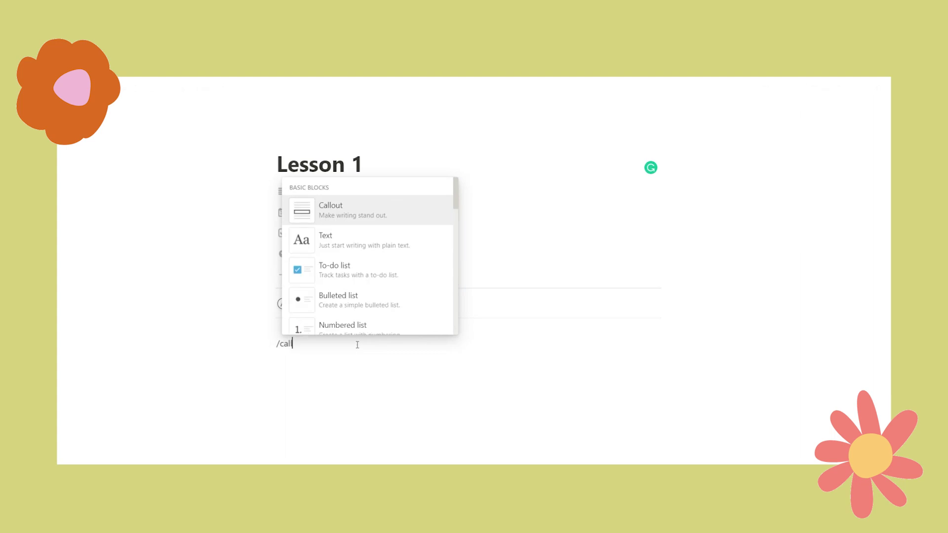
key("Return")
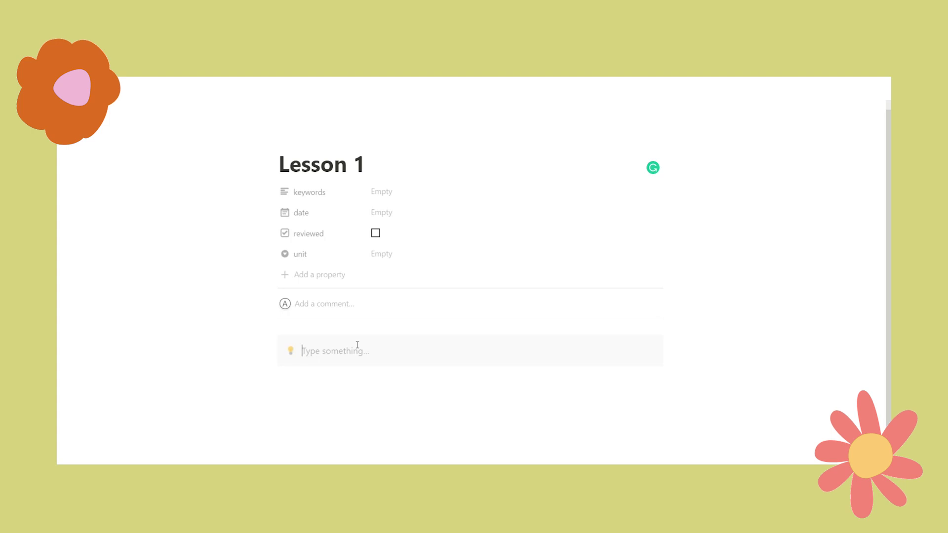
type("energy is bla bla bla")
key("Return")
- Dismiss the block-type menu below the callout and remove the stray slash line
type("/")
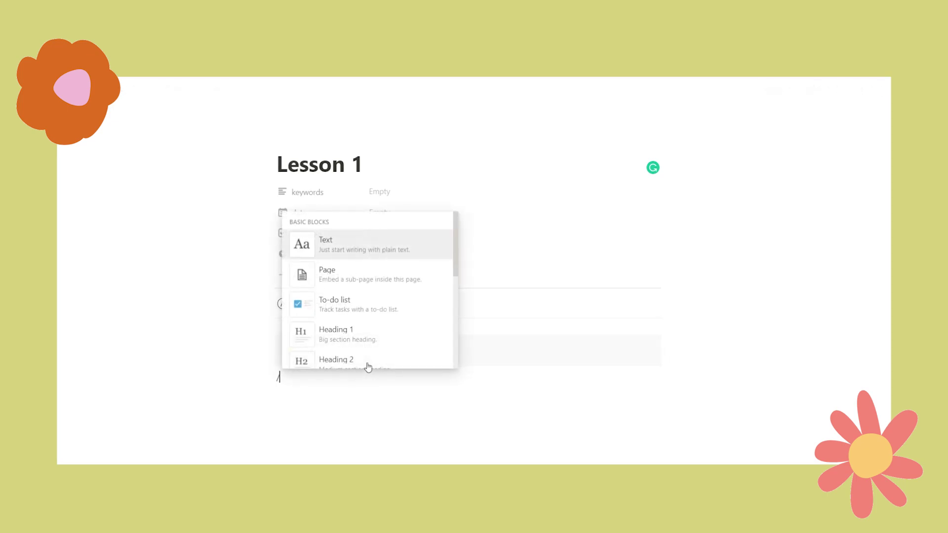
scroll(366, 364, "down", 1)
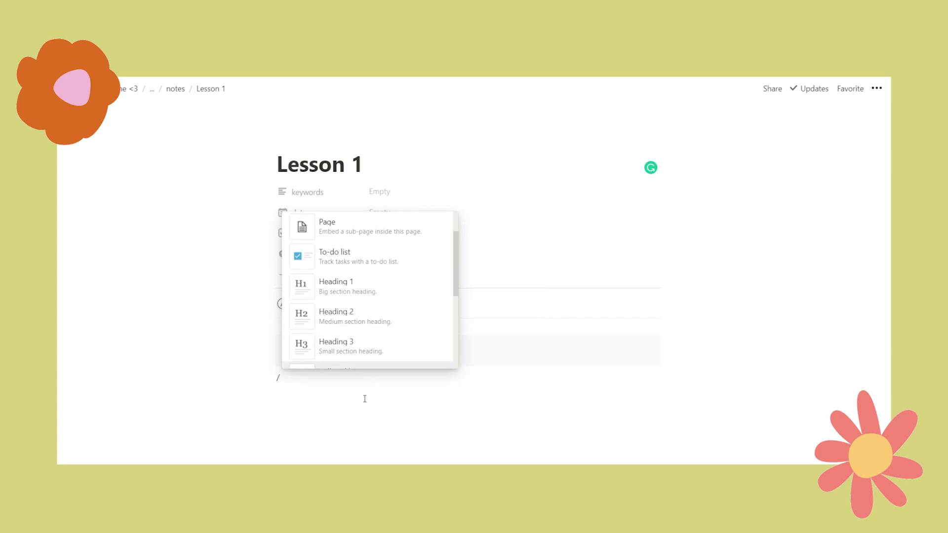
left_click(346, 393)
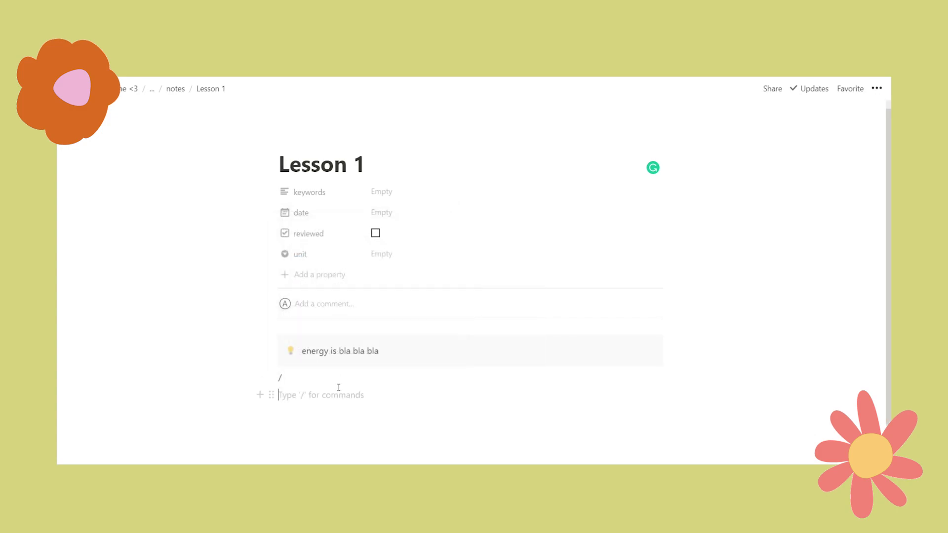
key("BackSpace")
key("BackSpace")
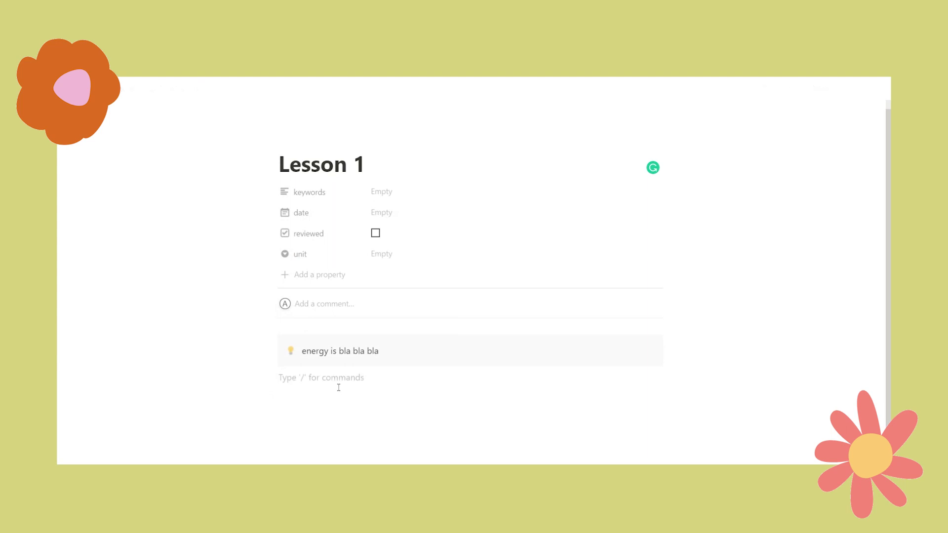
scroll(366, 383, "down", 1)
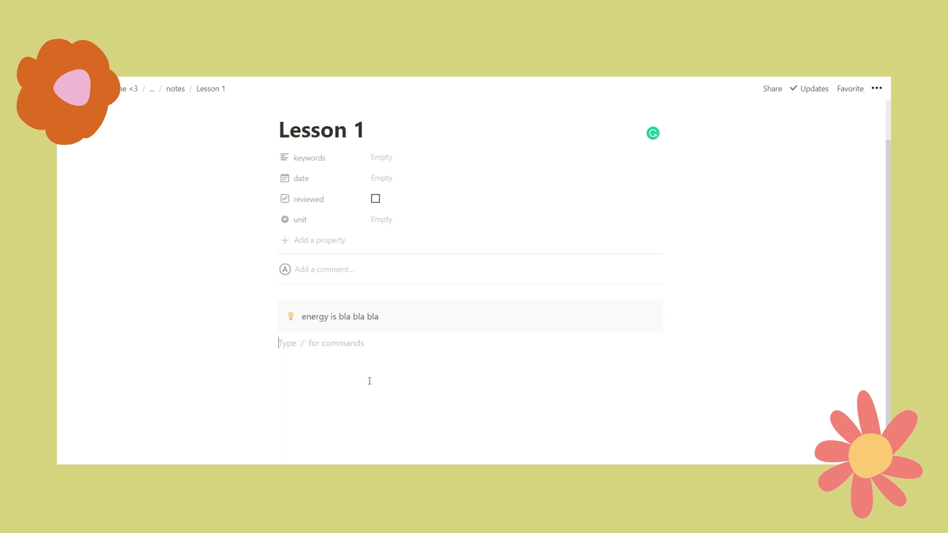
- Add a Heading 1 reading 'chapter 1'
type("###")
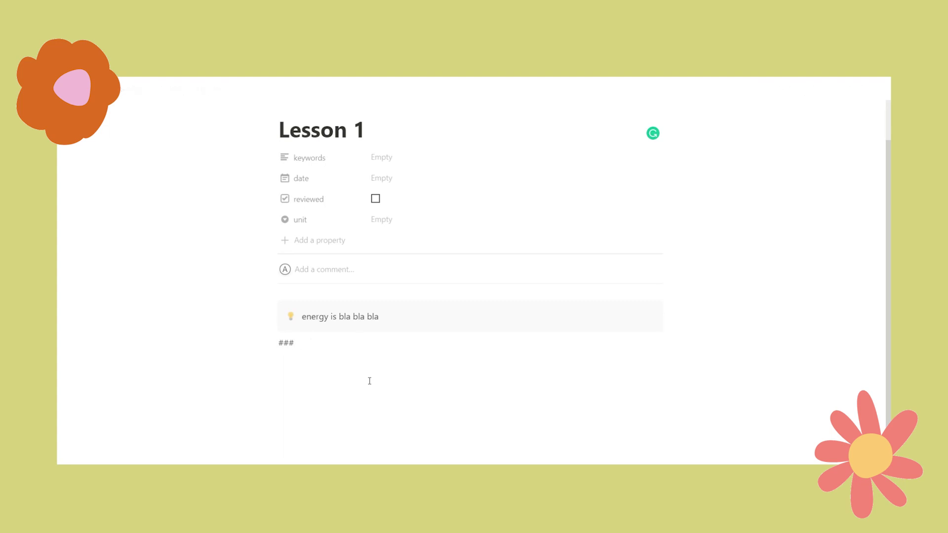
key("space")
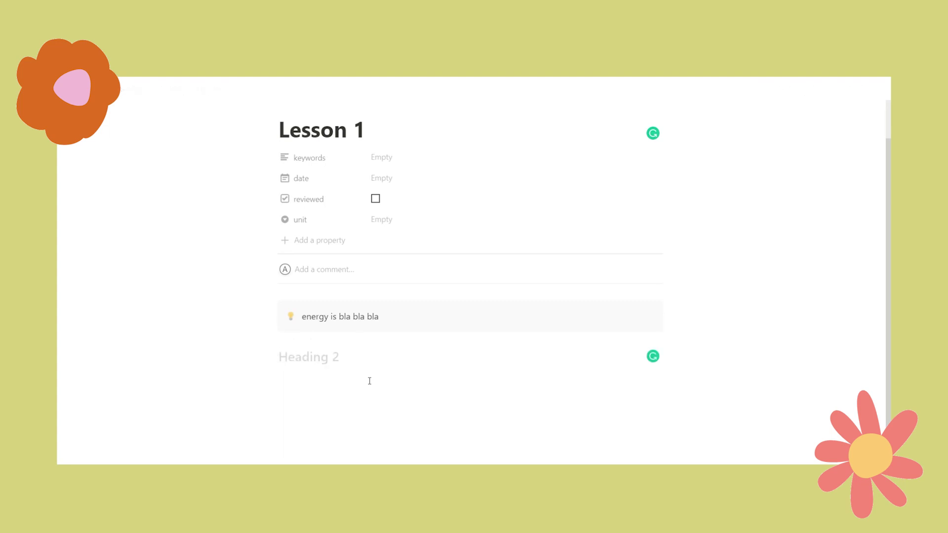
key("BackSpace")
type("##")
key("BackSpace")
key("space")
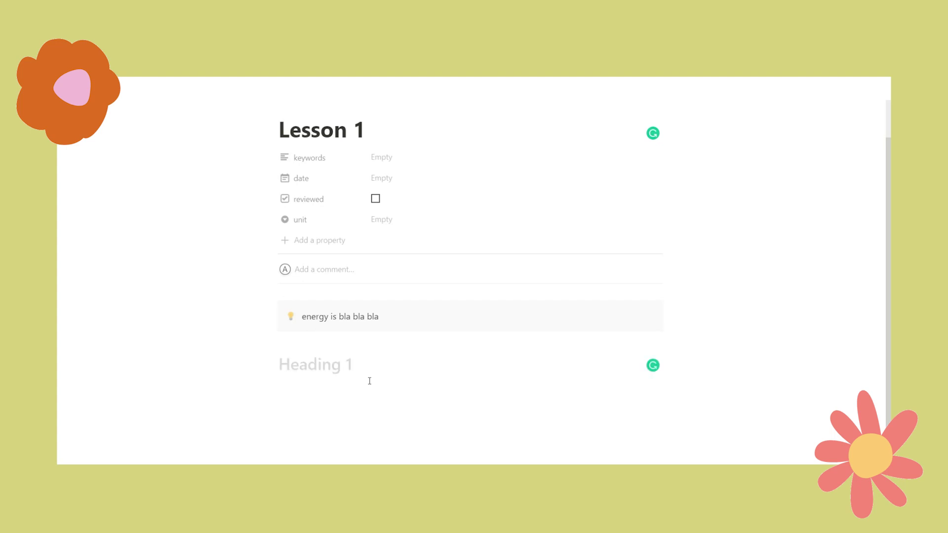
type("chapter 1")
key("Return")
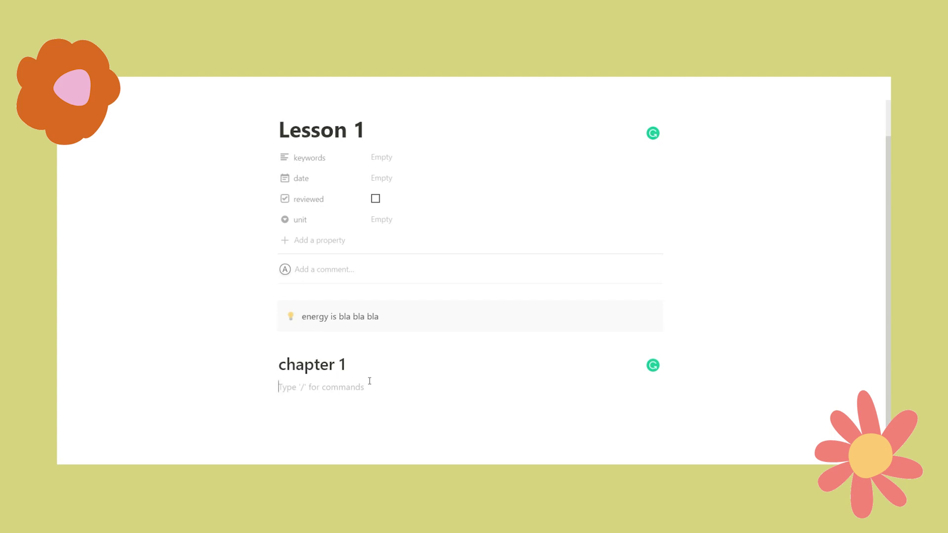
- Add a 'bla bla' toggle with two nested bullets, plus a top-level 'bla bla' bullet
type(">")
key("BackSpace")
type(">")
type(" bla bla")
key("Return")
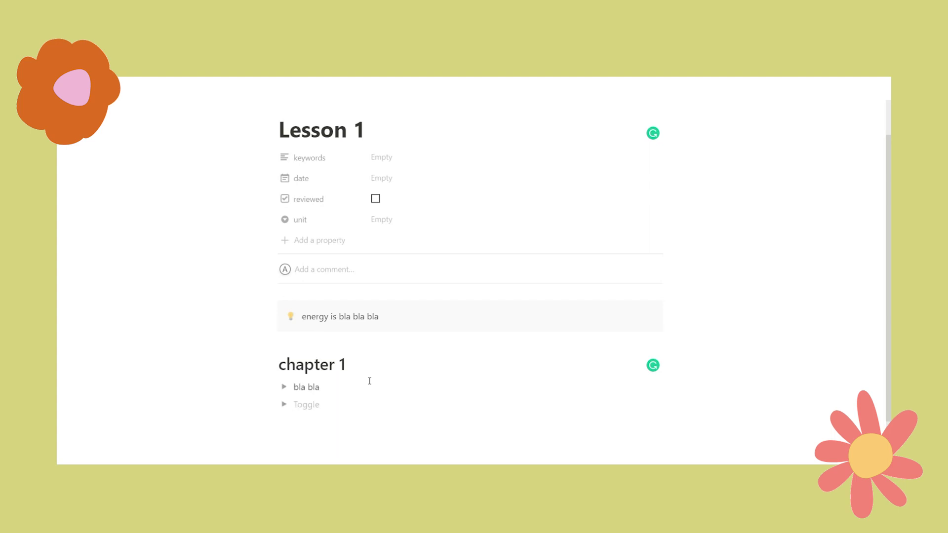
key("Tab")
key("BackSpace")
type("- ")
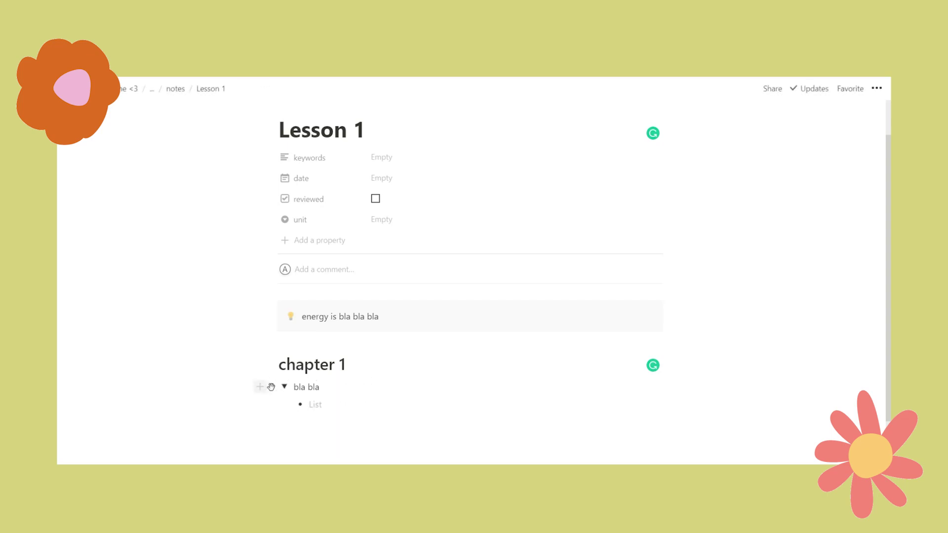
type("bla bloa")
key("Return")
type("bla bla")
key("Return")
key("Return")
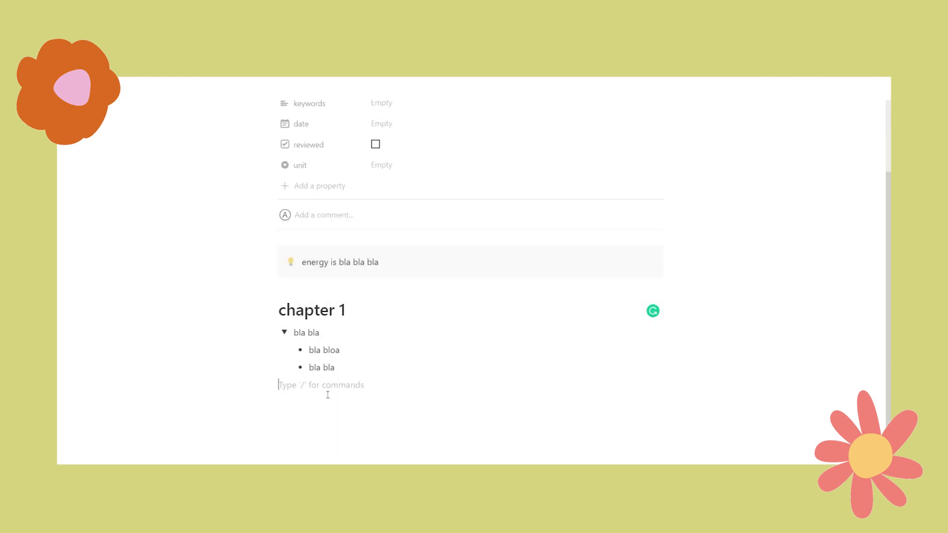
type("-")
type(" bla bla")
key("Return")
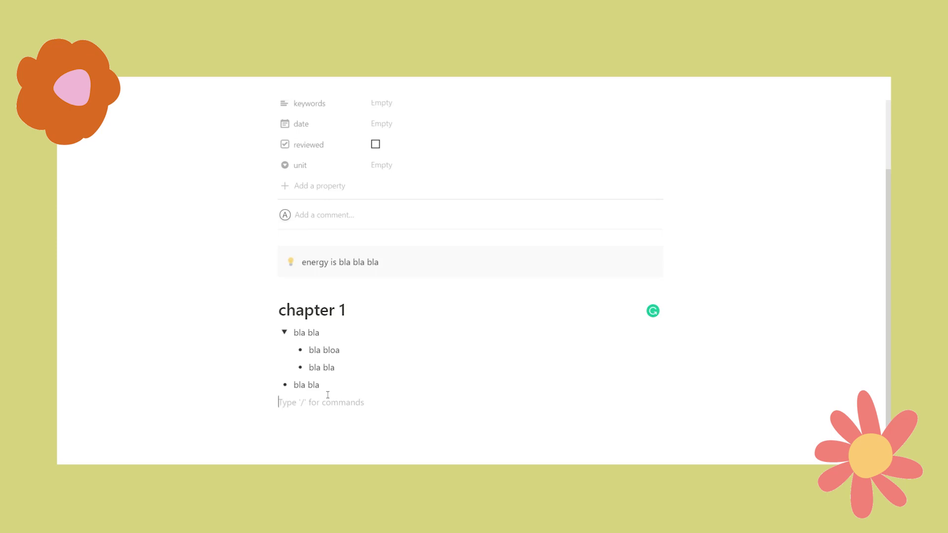
- Insert a divider and type 'text text text' below it
type("---")
key("BackSpace")
key("BackSpace")
type("a")
key("Return")
type("---")
scroll(341, 388, "down", 1)
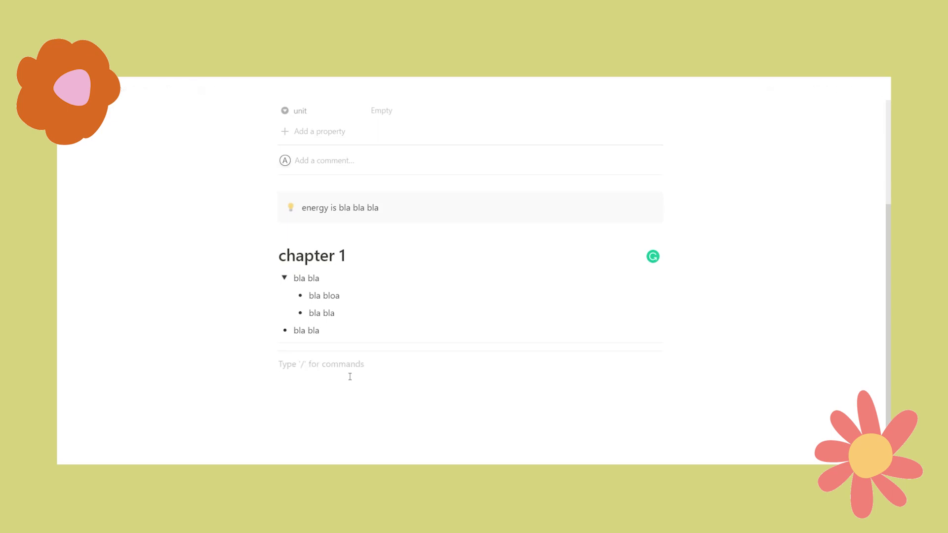
type("text text text")
- Make the three 'text' words bold, italic and underlined respectively
double_click(285, 364)
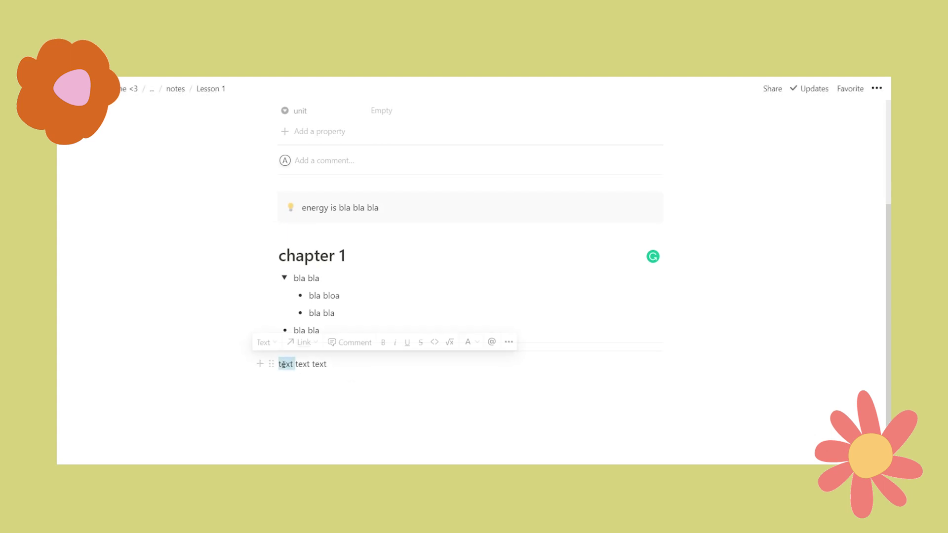
left_click(286, 364)
double_click(286, 364)
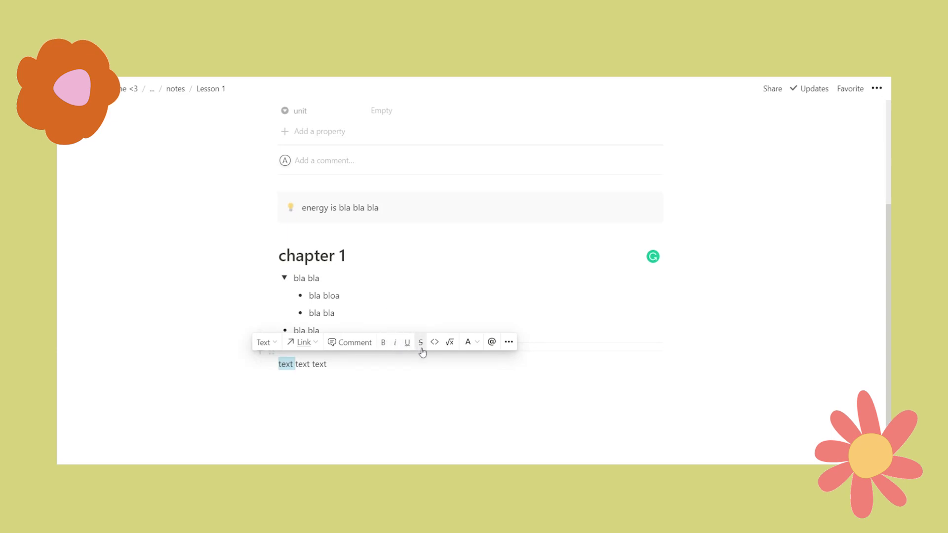
left_click(290, 365)
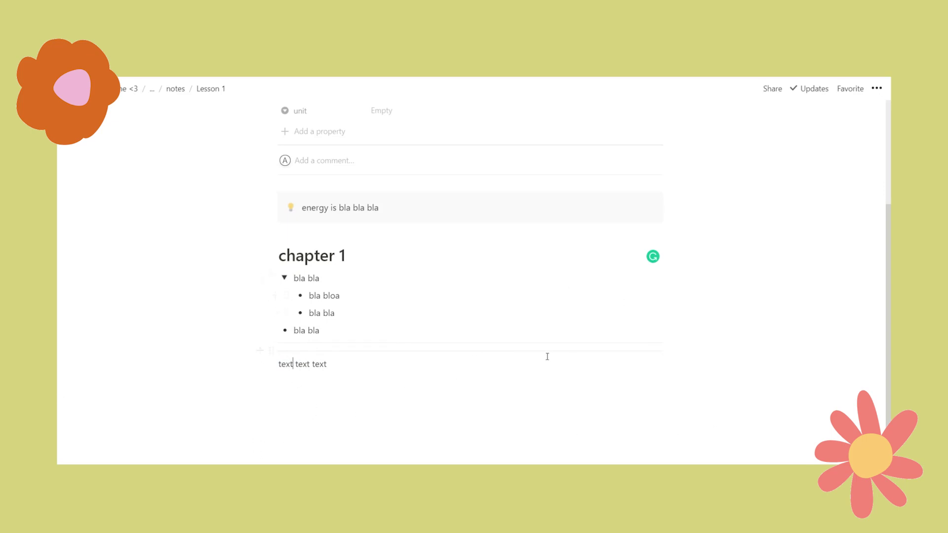
left_click(293, 371)
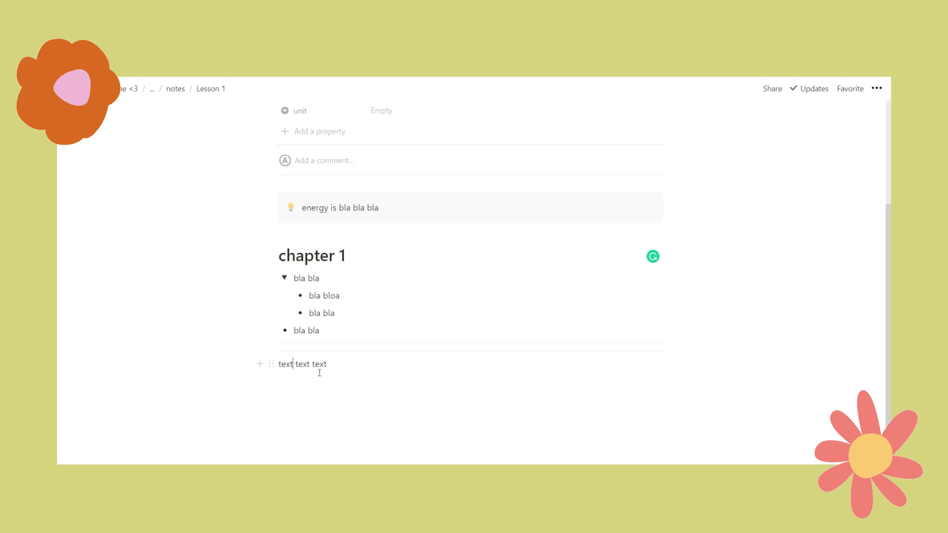
double_click(287, 367)
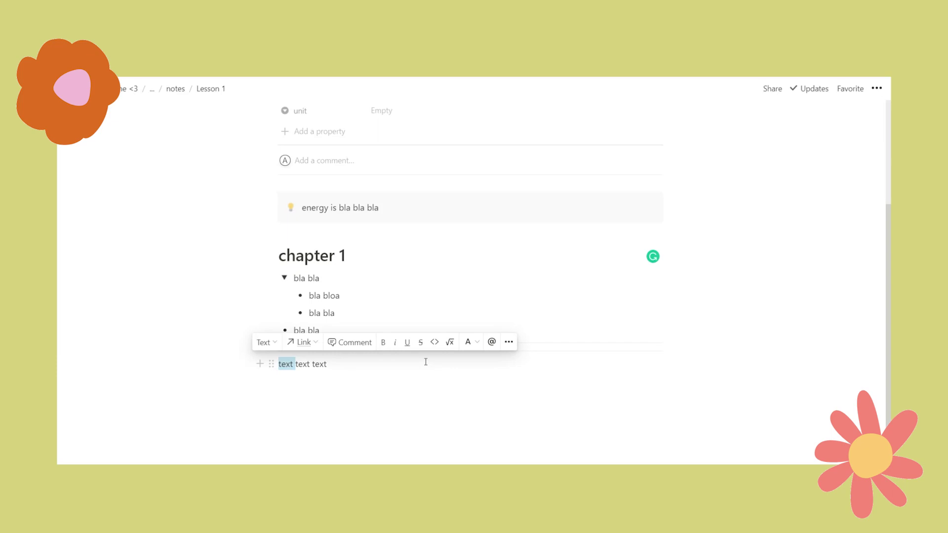
key("ctrl+b")
double_click(303, 366)
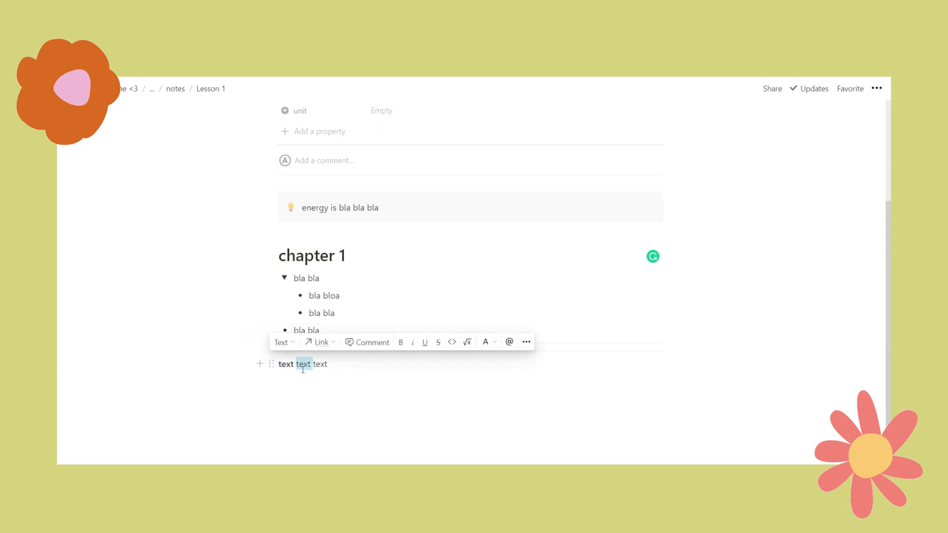
key("ctrl+i")
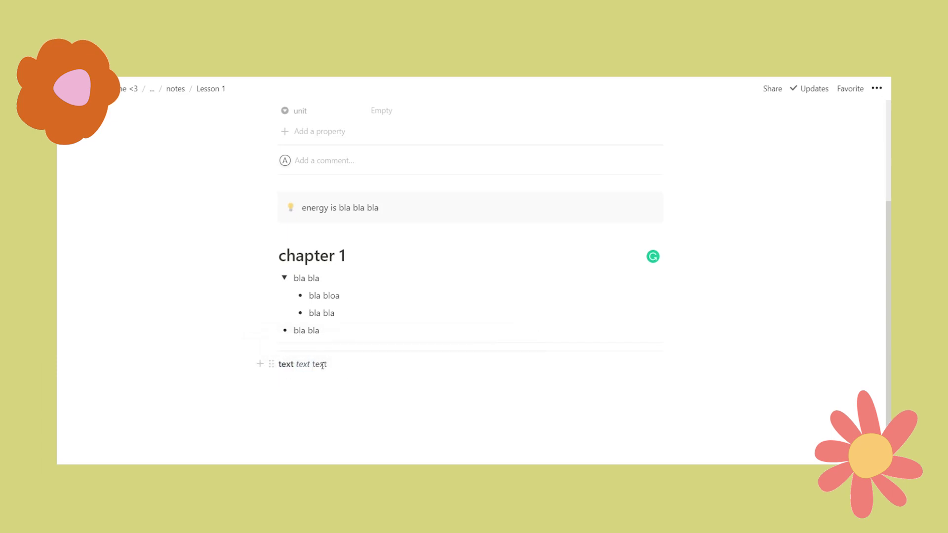
double_click(321, 366)
key("ctrl+u")
left_click(331, 384)
- Colour the bold first 'text' word red
double_click(277, 364)
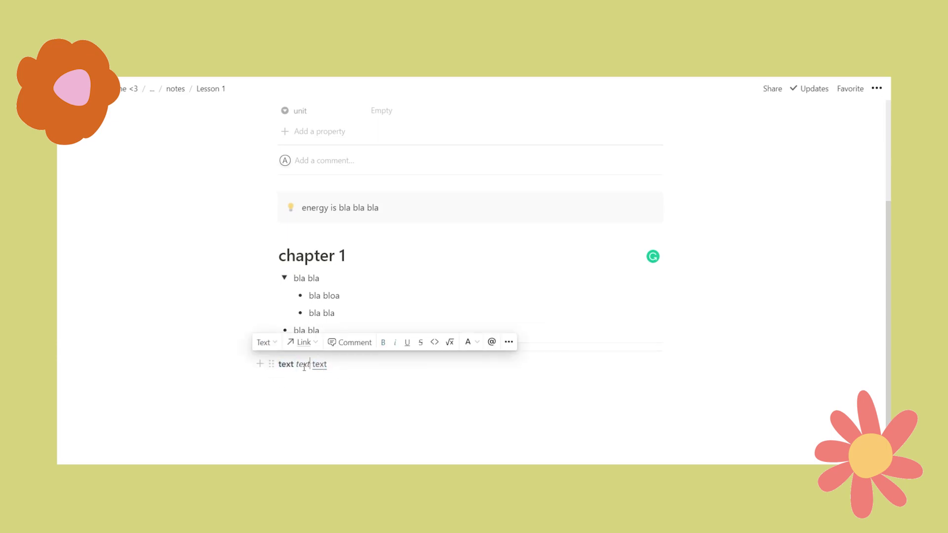
left_click(291, 365)
double_click(297, 367)
left_click(471, 343)
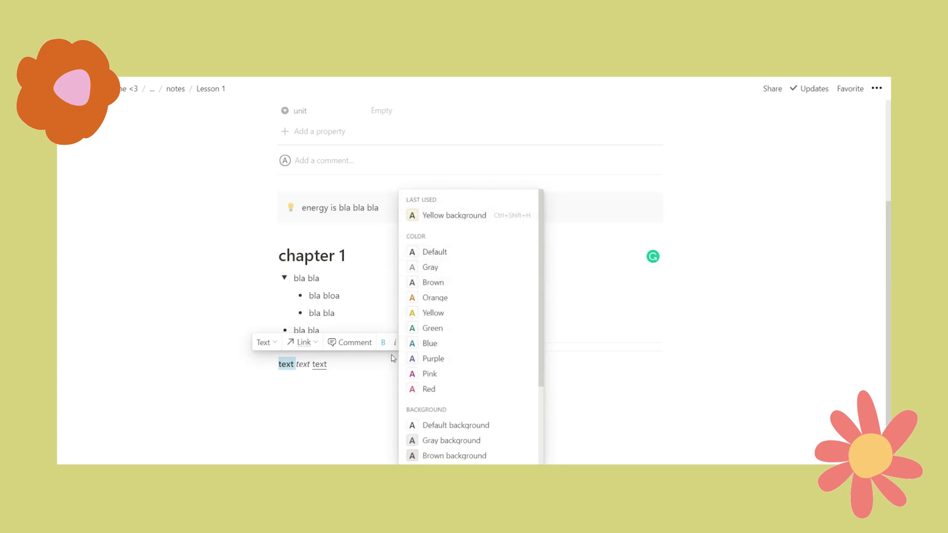
scroll(471, 336, "down", 2)
scroll(454, 276, "up", 3)
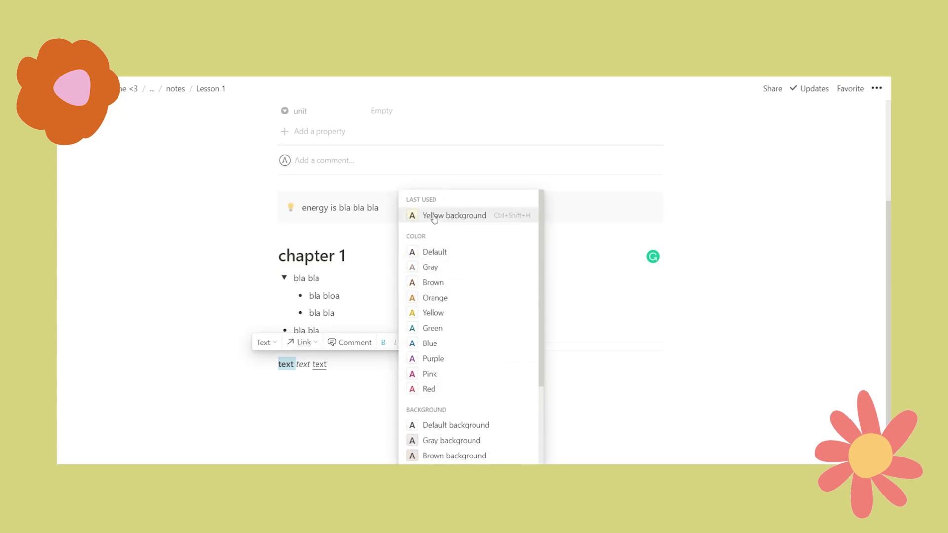
scroll(449, 364, "down", 3)
scroll(478, 275, "up", 3)
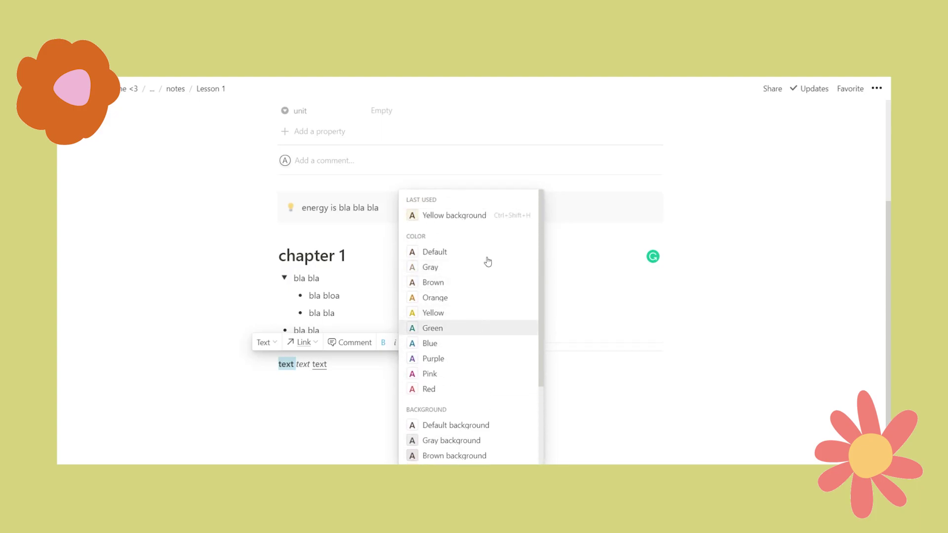
left_click(430, 390)
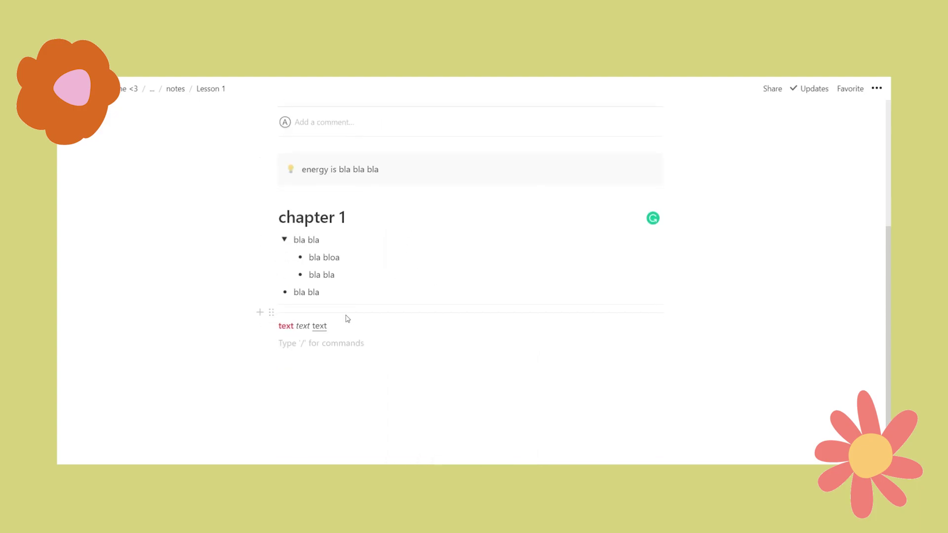
- Type two lines of random letters followed by a 'text' line
type("text basbdjkafnhjdrfjkgnvjg")
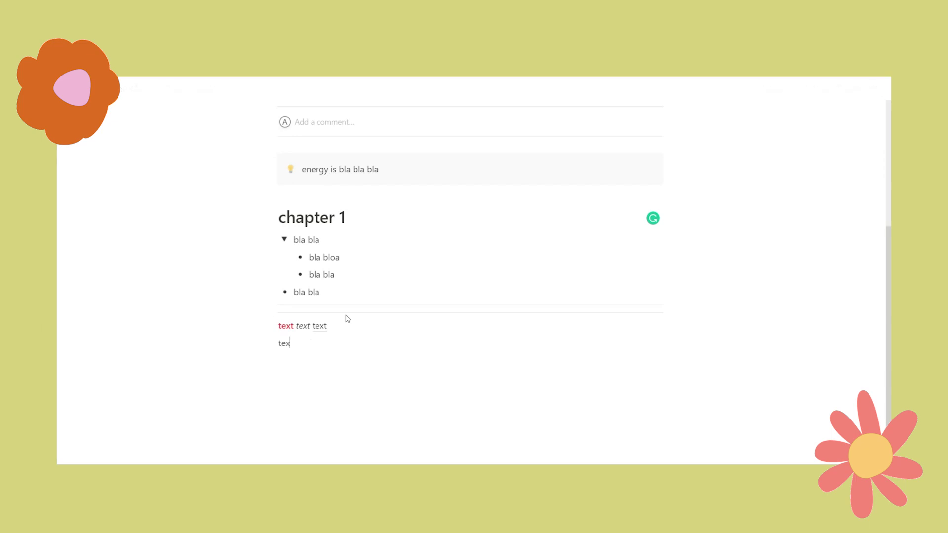
key("Return")
type("gbngkfdvgjsf")
key("Return")
type("text")
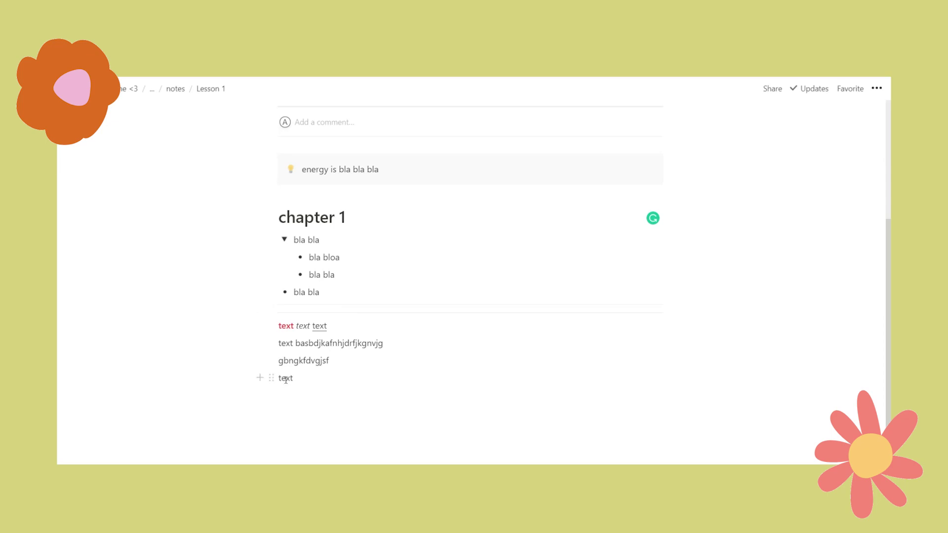
- Give the final 'text' word red colour and a red background
scroll(286, 379, "down", 1)
left_click_drag(279, 343, 379, 341)
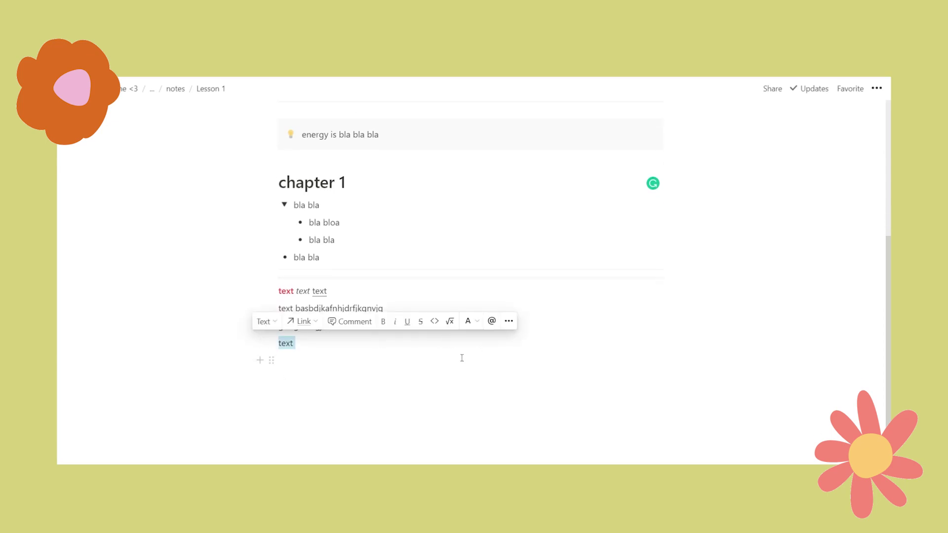
key("ctrl+shift+h")
left_click(298, 341)
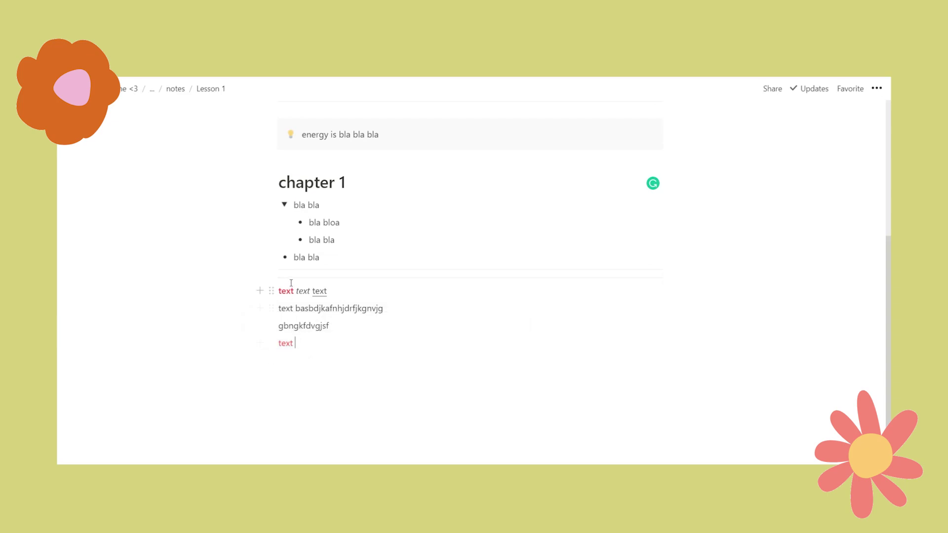
double_click(287, 344)
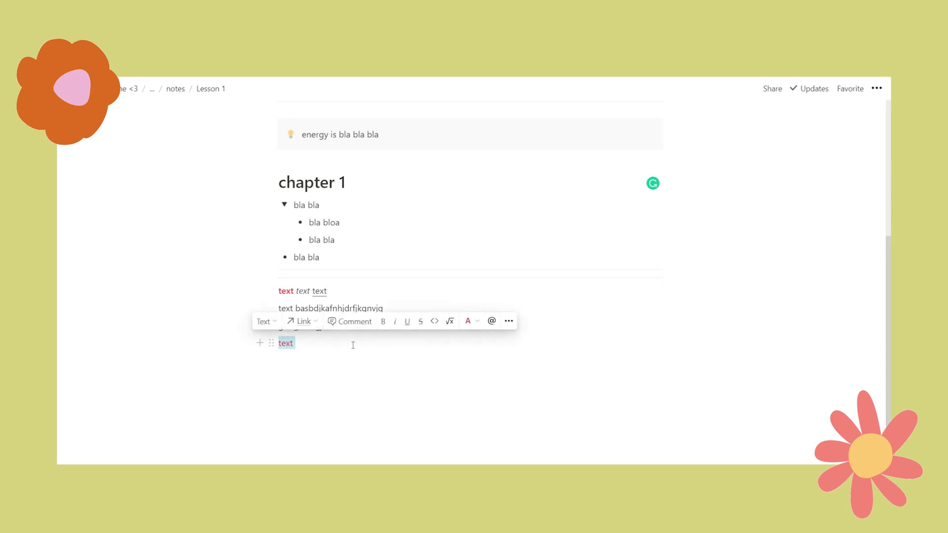
left_click(468, 322)
scroll(482, 392, "down", 3)
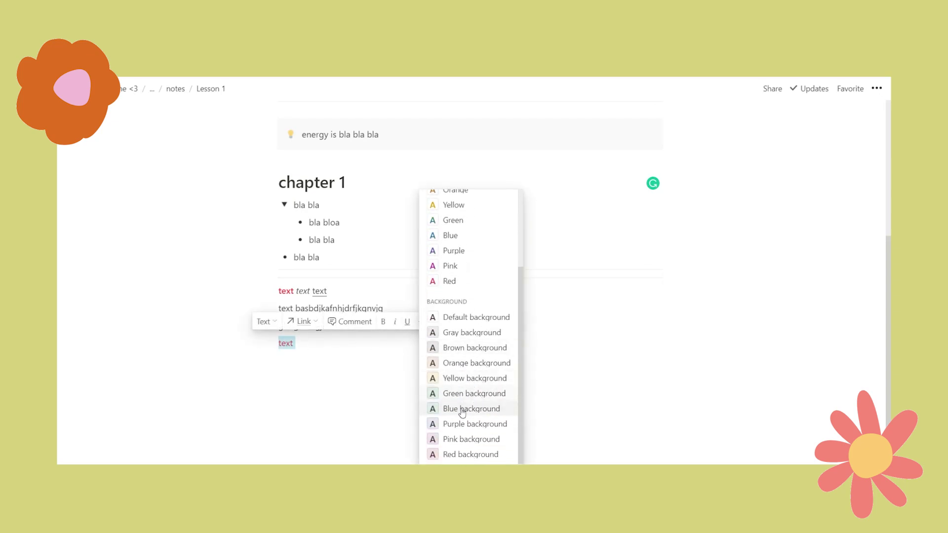
left_click(454, 452)
left_click(292, 347)
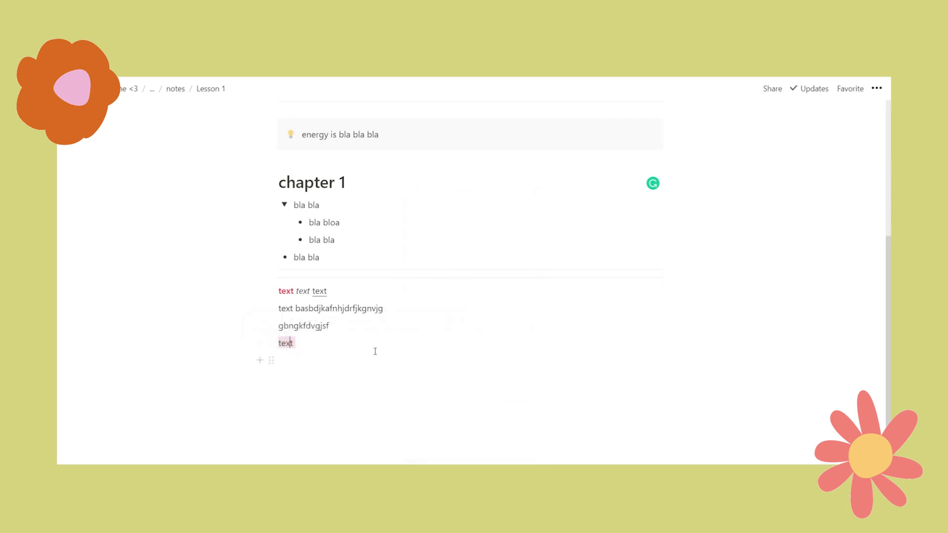
- Apply the same pink background highlight to the italic 'text' word
double_click(302, 291)
key("ctrl+shift+h")
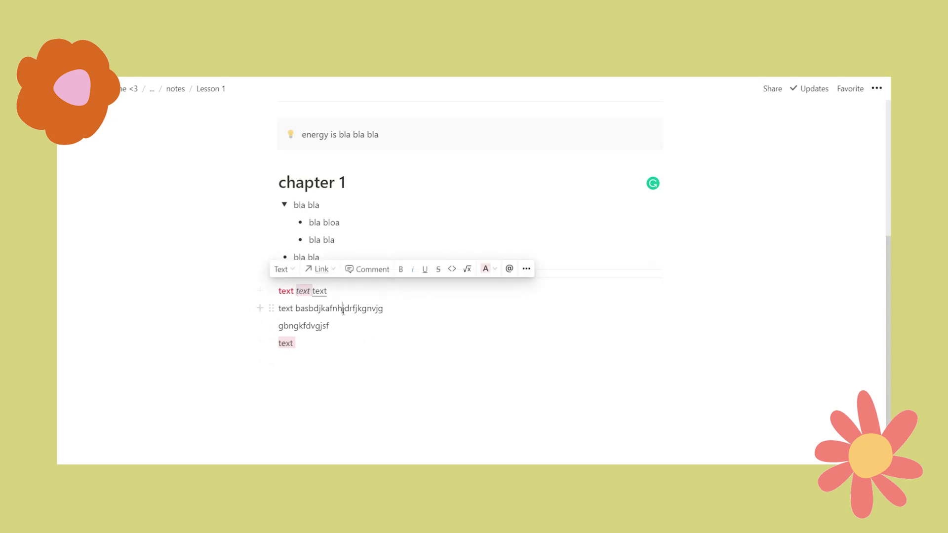
left_click(343, 312)
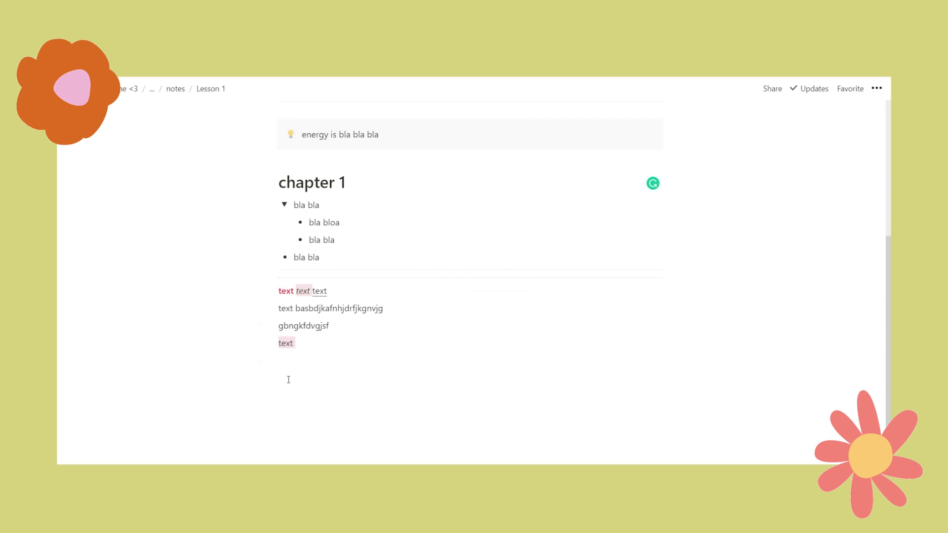
left_click(342, 361)
- Insert an empty embed block with /emb, leave it unfilled, and add a blank line below
type("/")
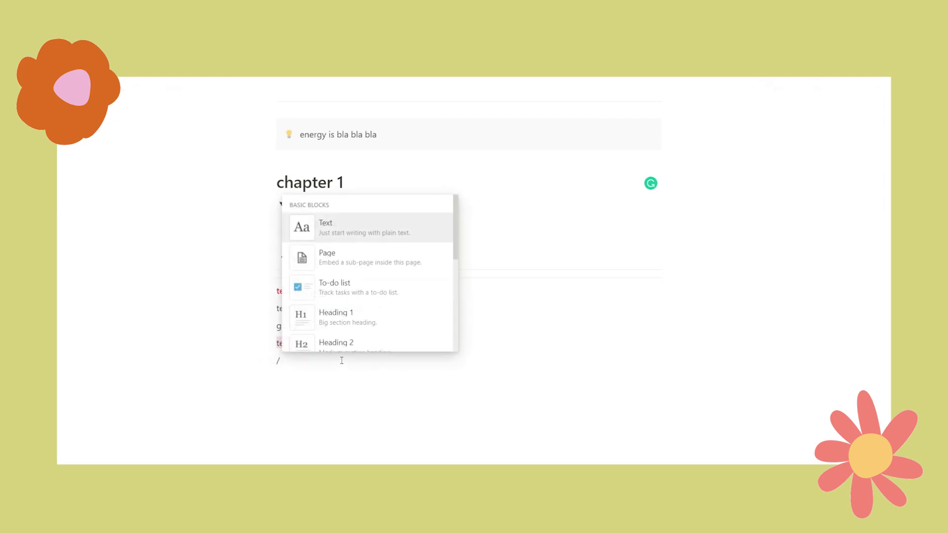
scroll(342, 361, "down", 10)
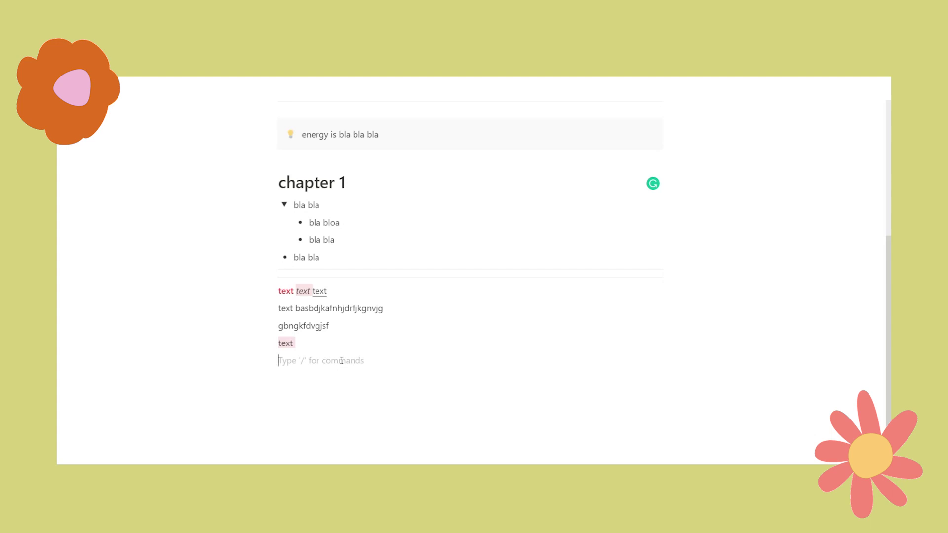
type("/")
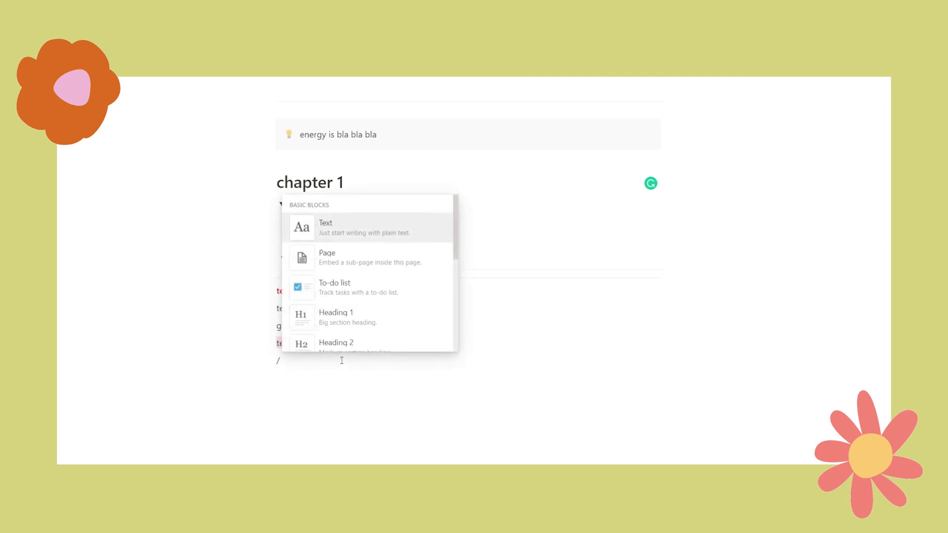
type("emb")
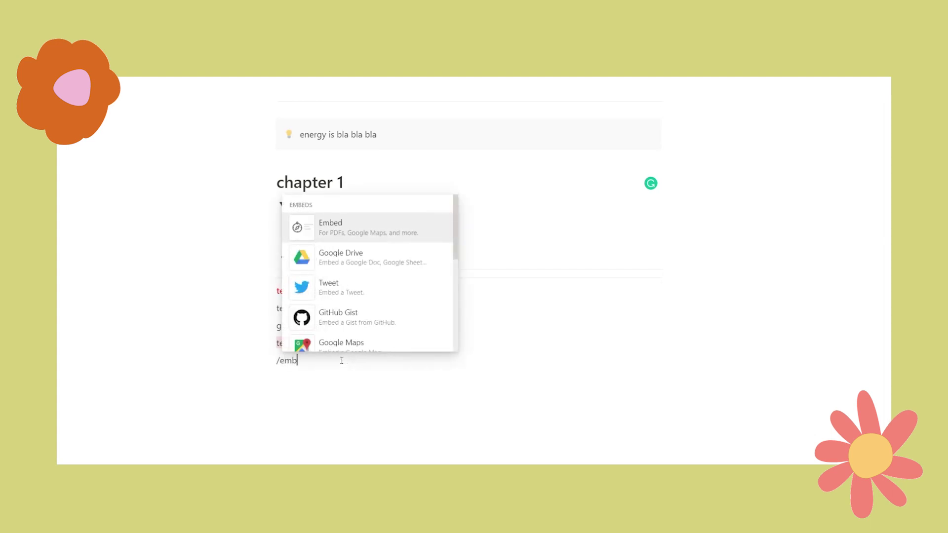
key("Return")
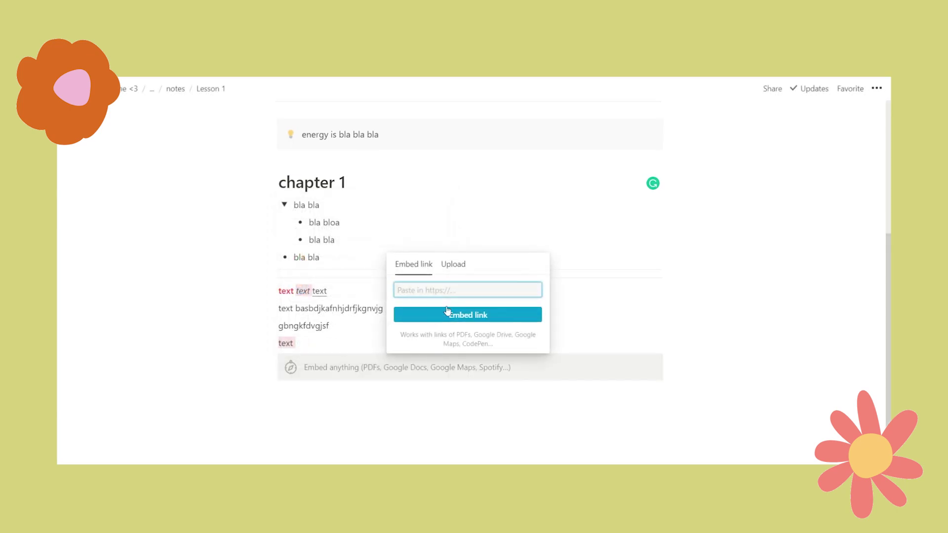
left_click(458, 265)
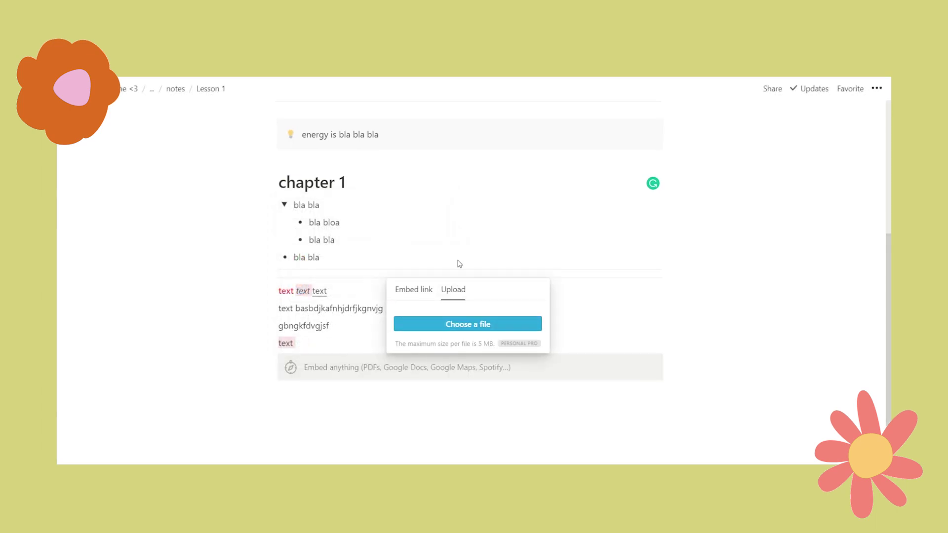
left_click(426, 290)
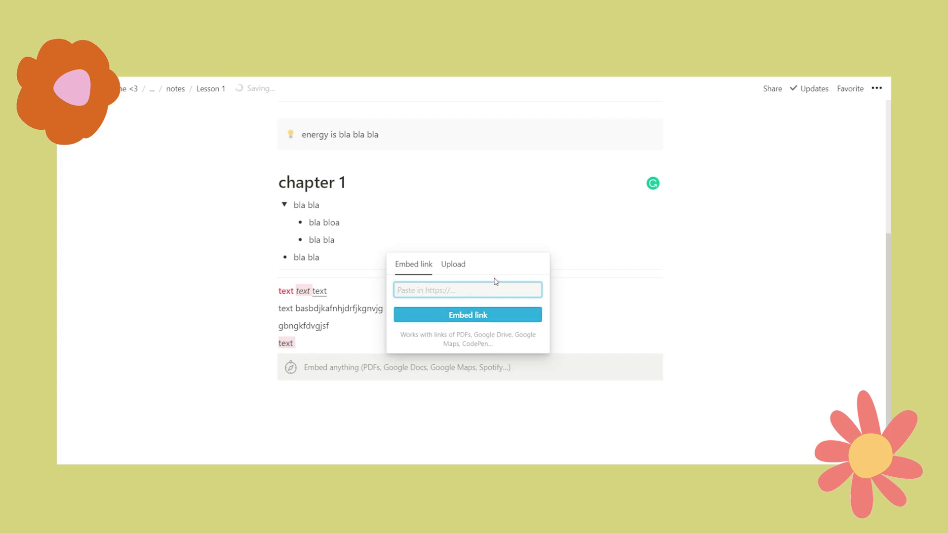
left_click(413, 392)
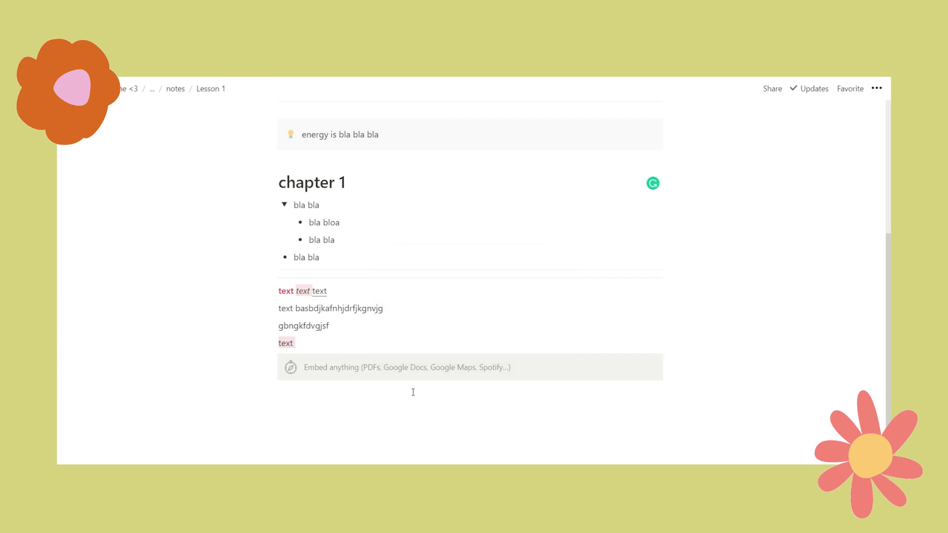
left_click(399, 417)
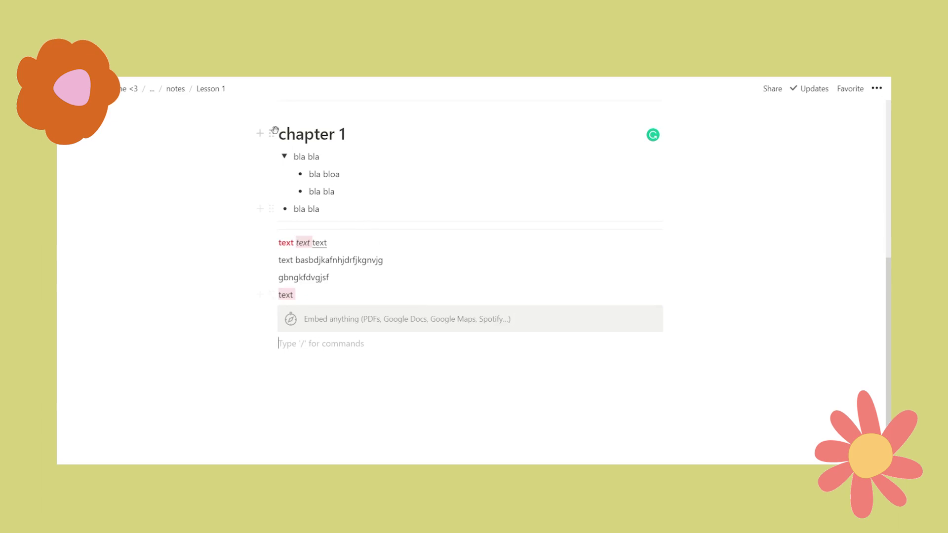
- Open Import from the sidebar
mouse_move(59, 124)
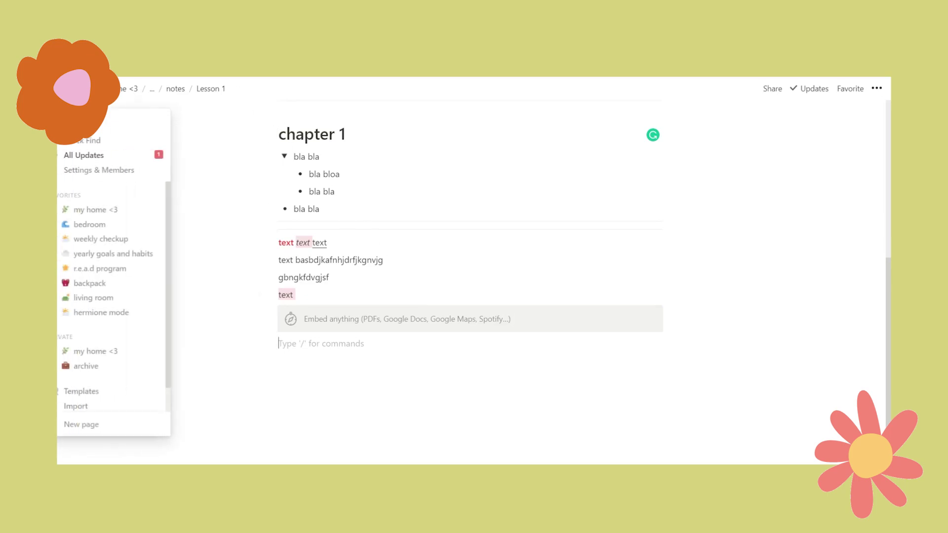
left_click(95, 407)
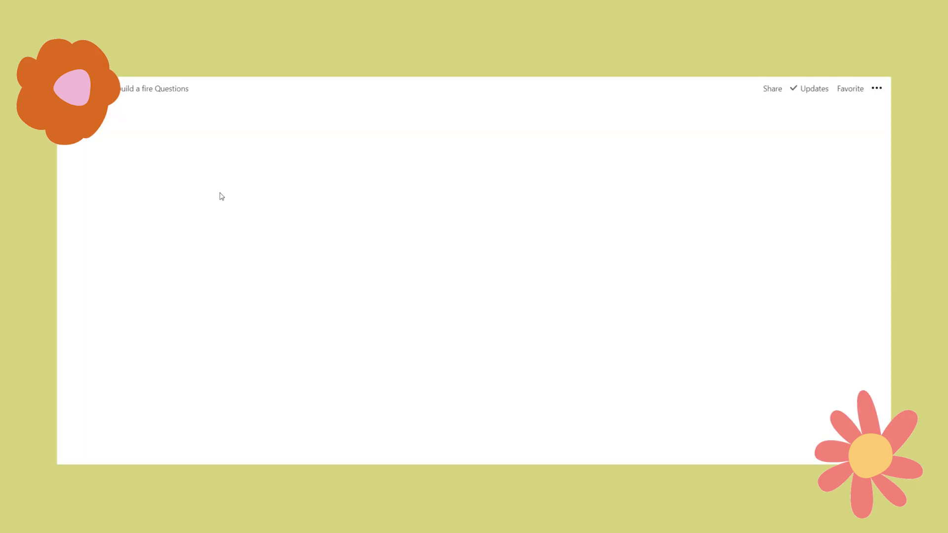
- Underline the word 'Questions' beneath TO BUILD A FIRE on the imported page
scroll(527, 242, "down", 5)
scroll(527, 242, "down", 10)
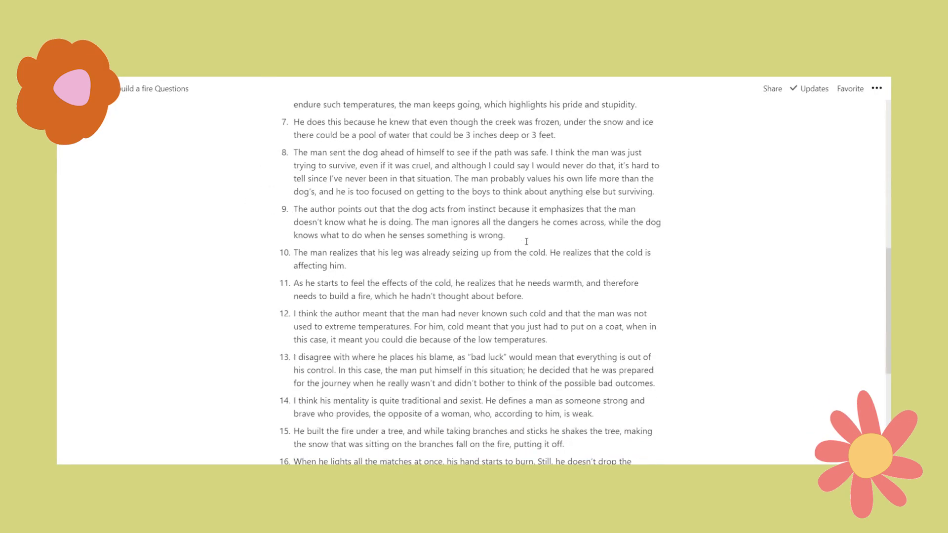
scroll(527, 242, "up", 8)
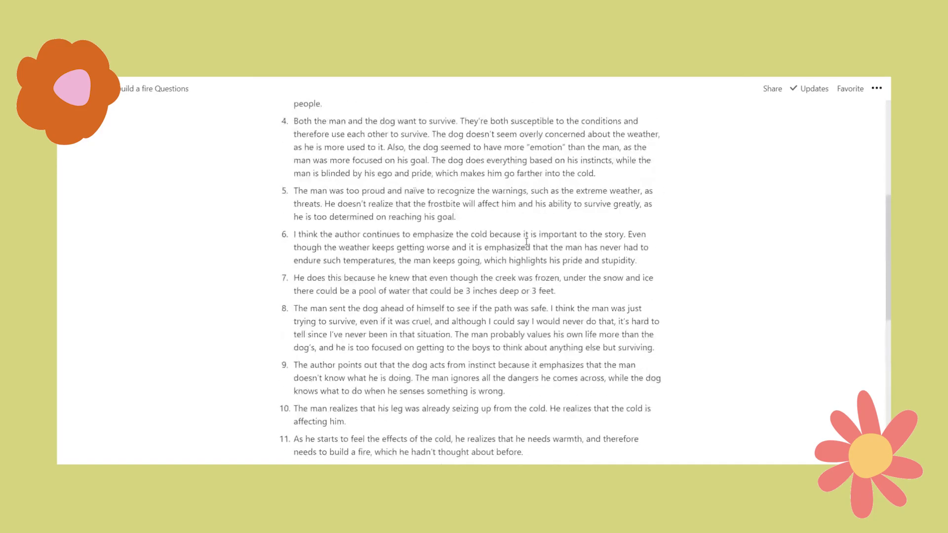
scroll(527, 242, "up", 5)
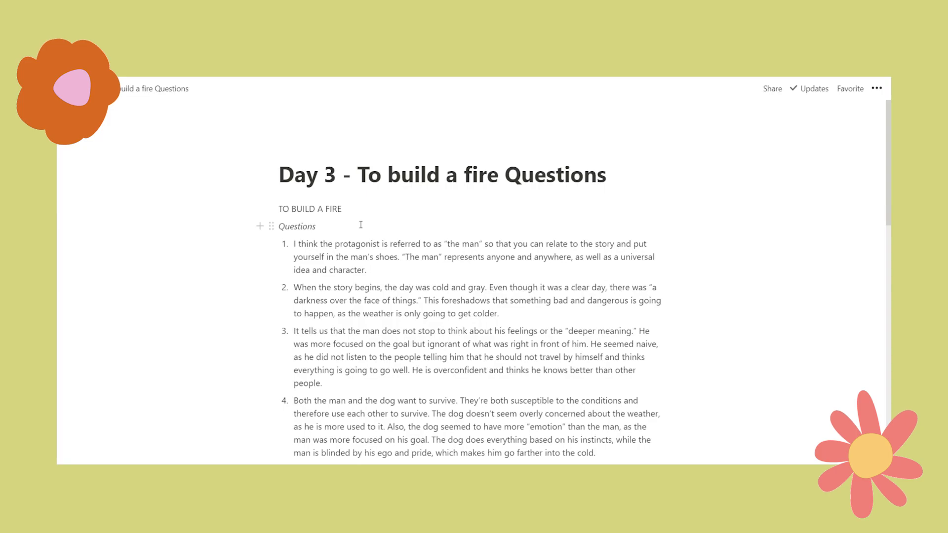
left_click(260, 210)
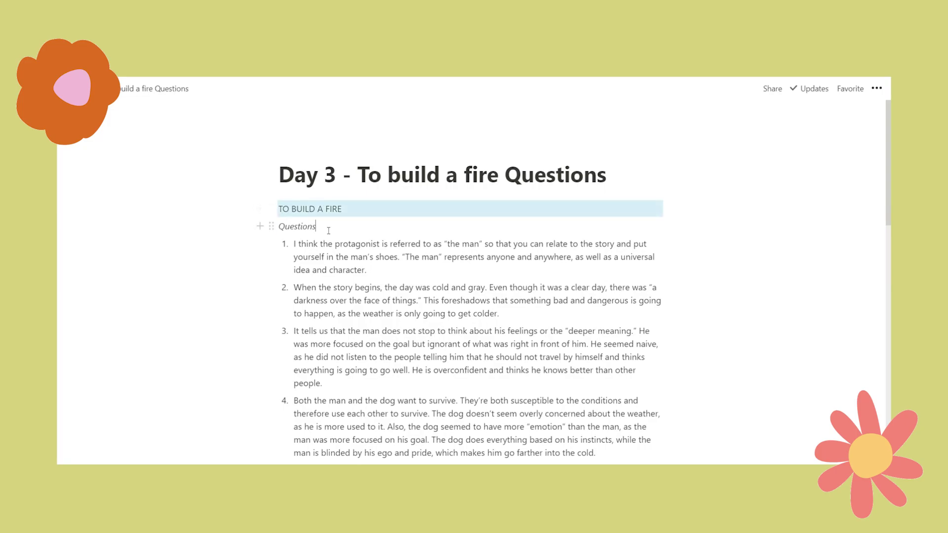
left_click(328, 232)
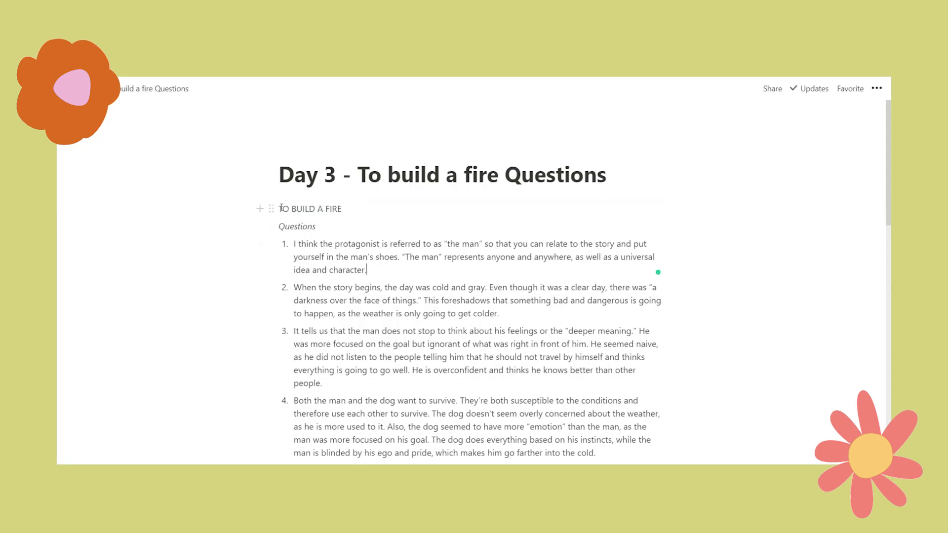
left_click_drag(280, 209, 393, 200)
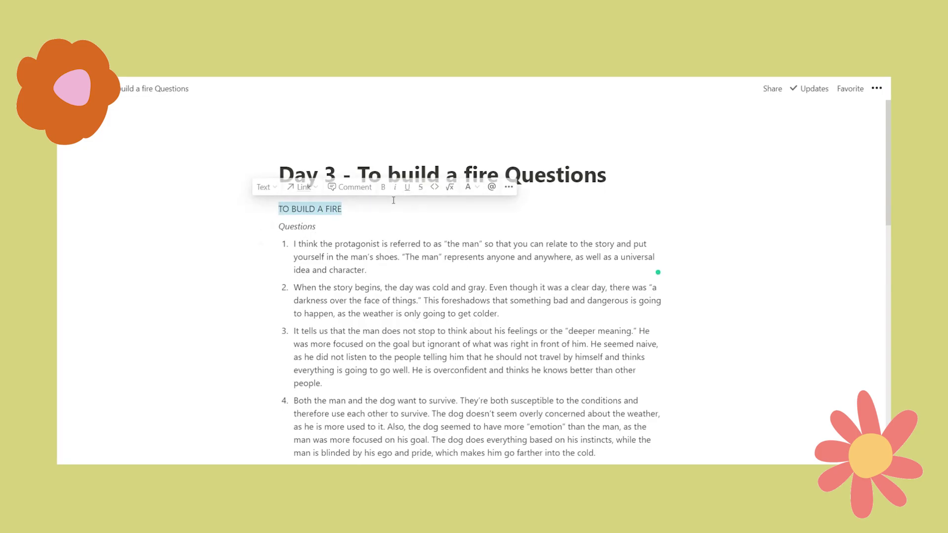
left_click(351, 257)
double_click(296, 226)
key("ctrl+u")
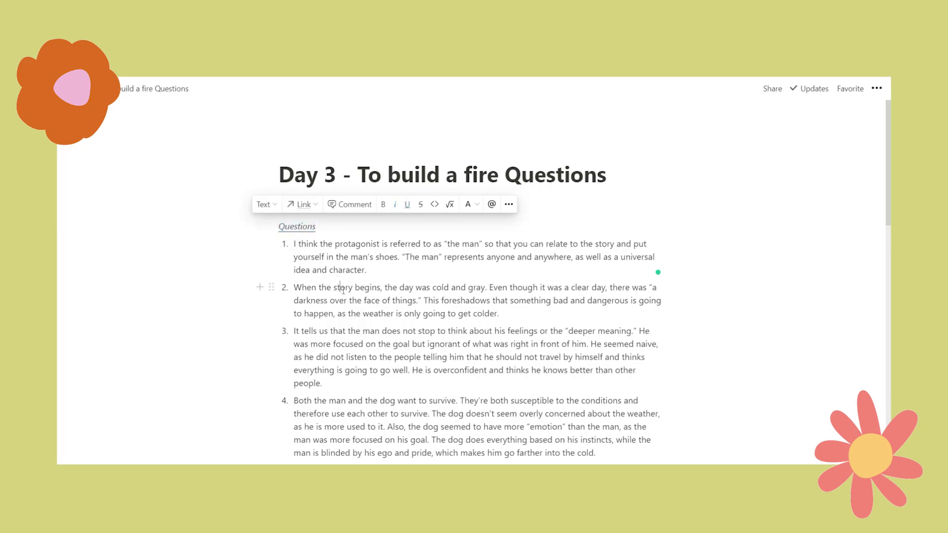
left_click(343, 289)
scroll(382, 267, "down", 10)
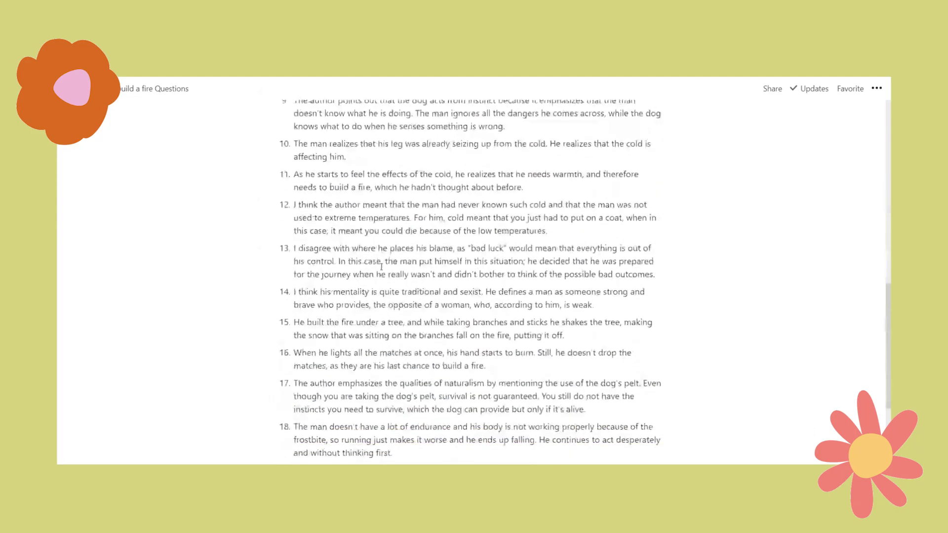
- Scroll to the end of the Day 3 answers and show the sidebar listing Day 3 under Private pages
scroll(382, 268, "up", 2)
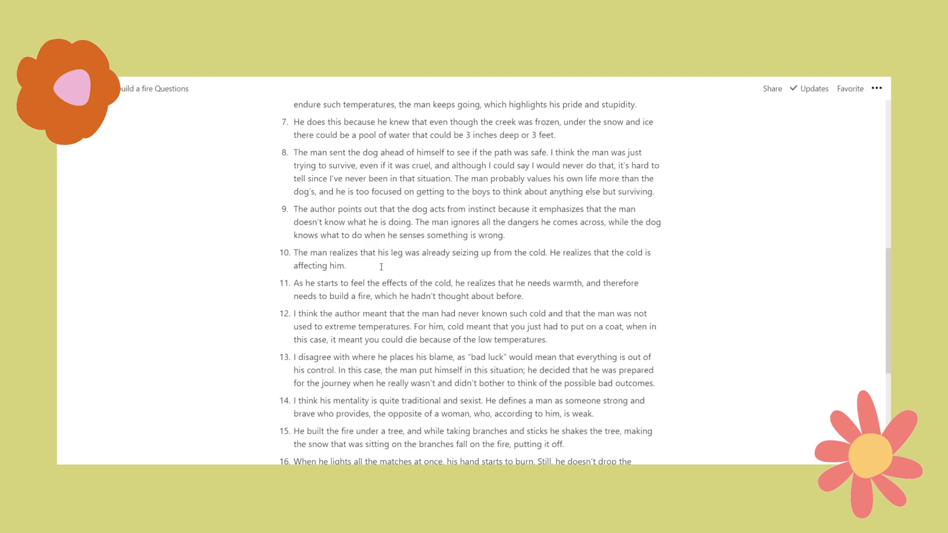
scroll(381, 267, "down", 5)
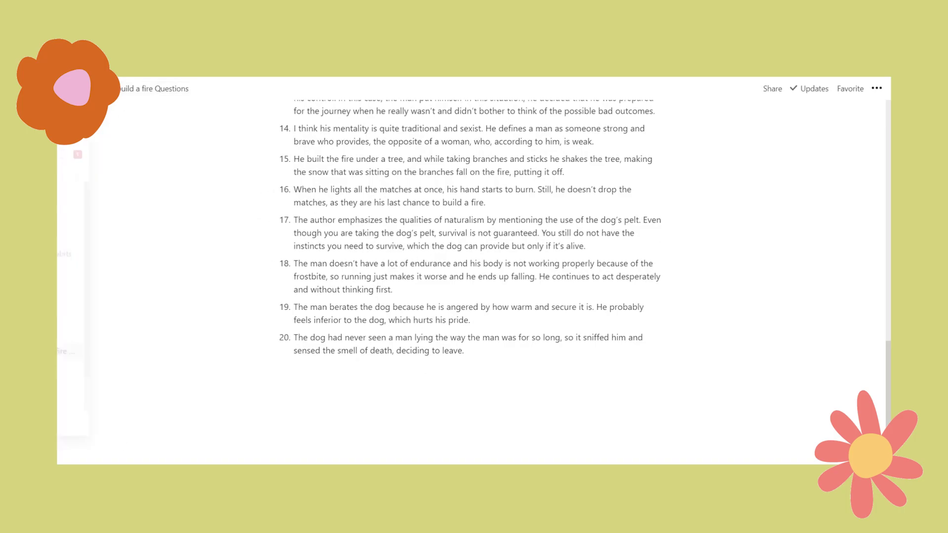
mouse_move(74, 233)
scroll(104, 326, "down", 1)
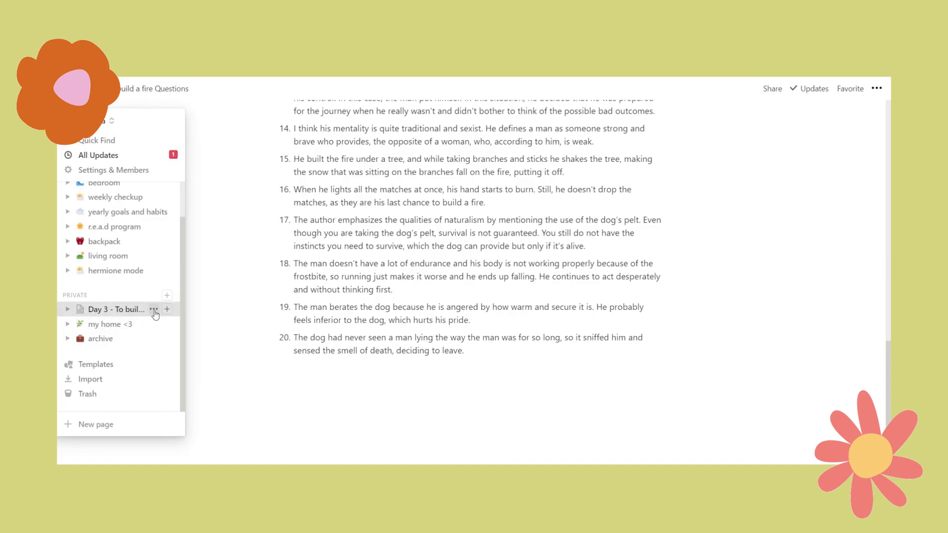
- Move the Day 3 - To build a fire Questions page under Lesson 1 by searching 'lesson 1'
left_click(153, 310)
left_click(207, 396)
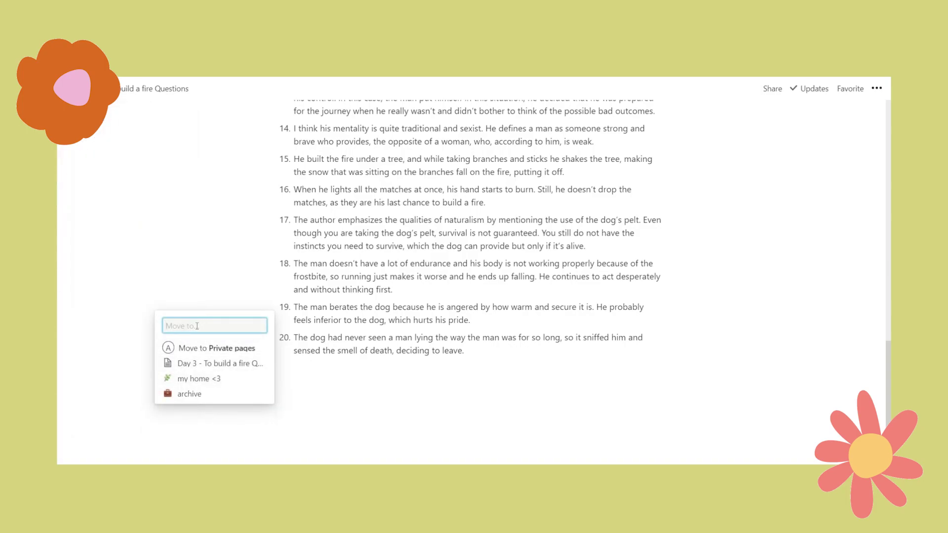
type("lear")
key("BackSpace")
key("BackSpace")
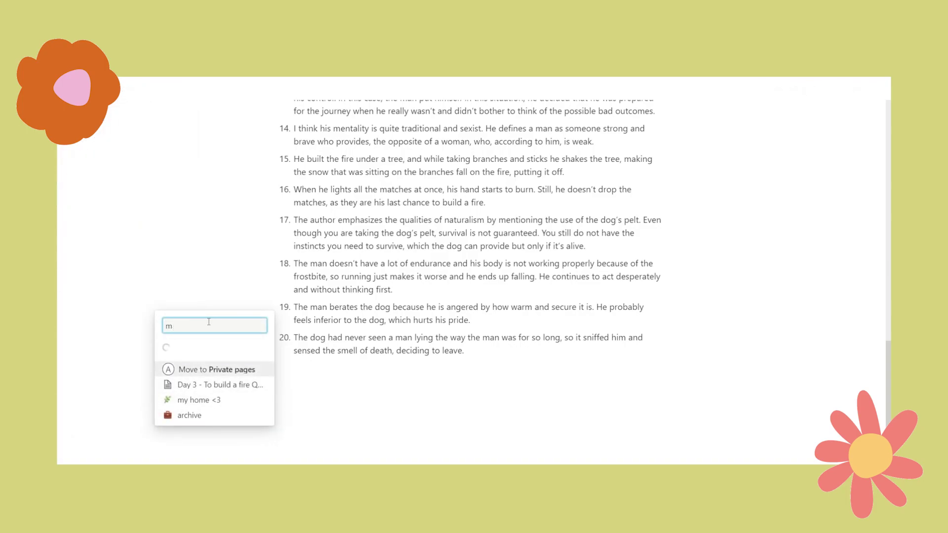
type("sson 1")
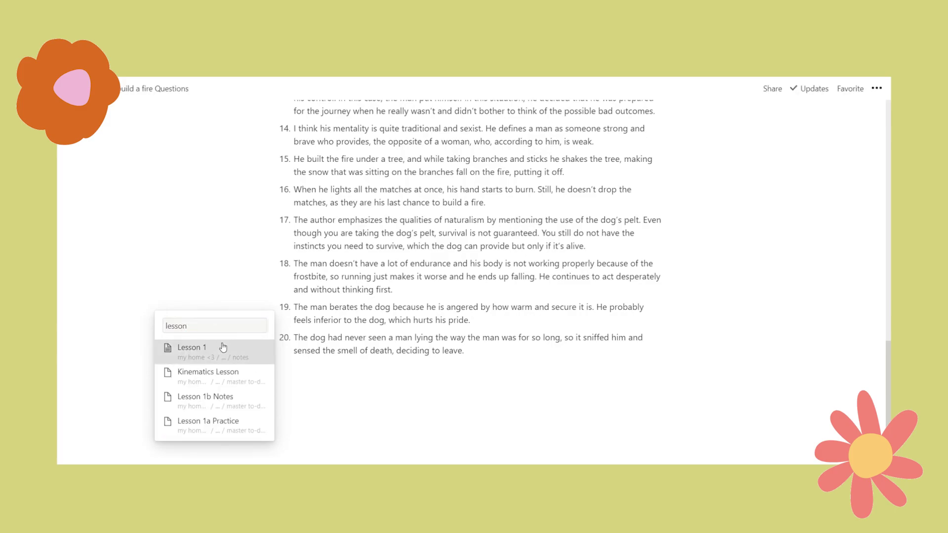
left_click(223, 343)
- Add an empty line below the Day 3 link on Lesson 1, then return to the page top
scroll(526, 234, "down", 5)
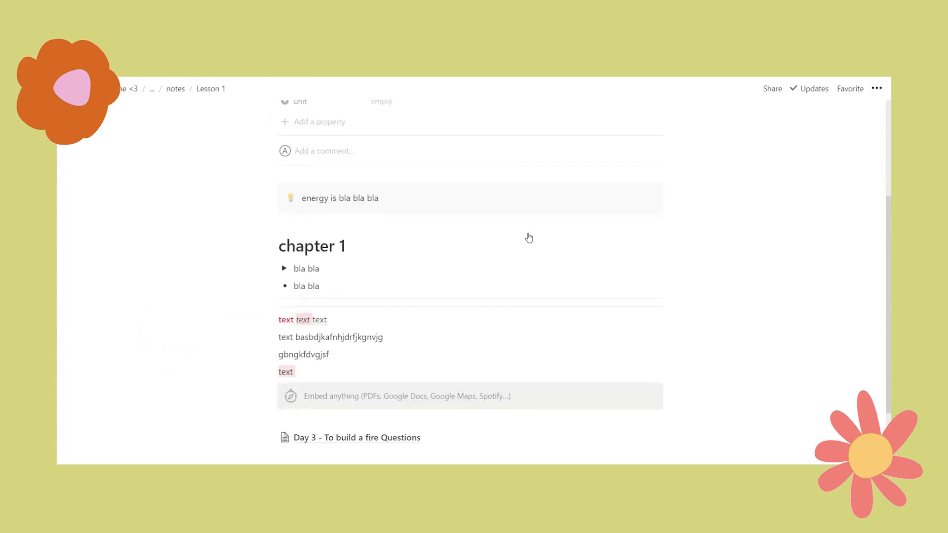
left_click(381, 358)
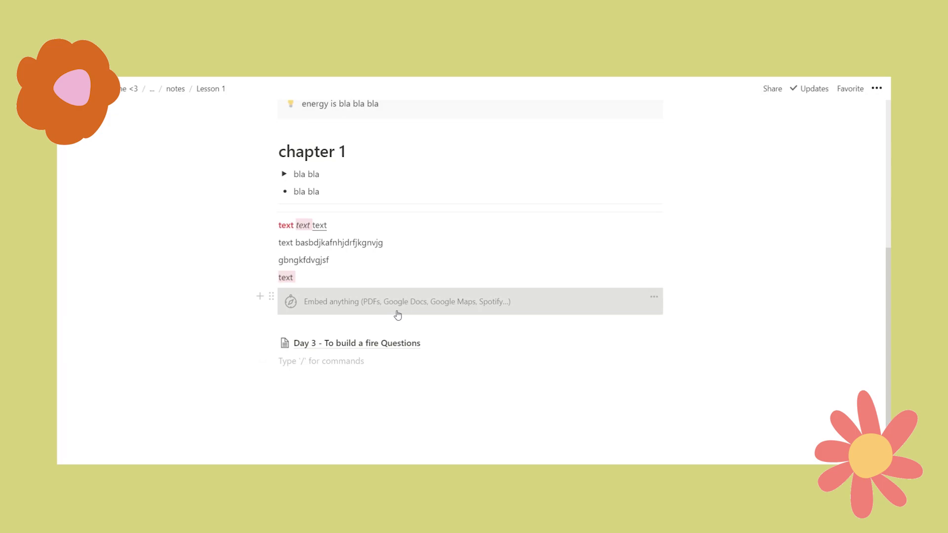
scroll(453, 315, "down", 1)
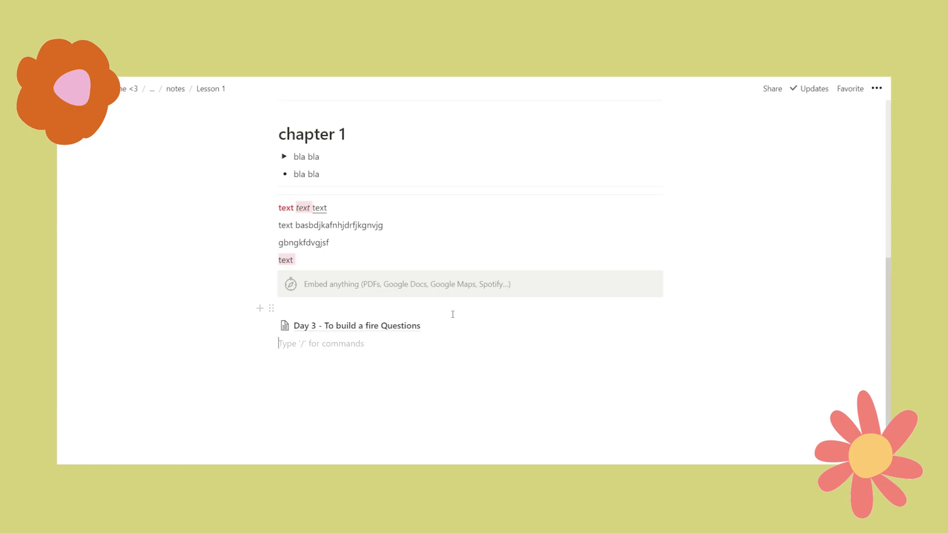
scroll(450, 315, "up", 5)
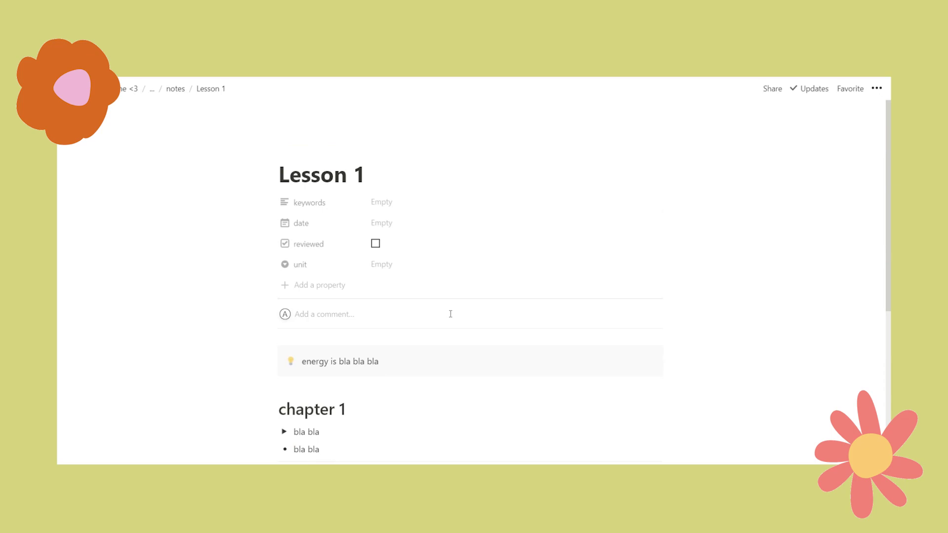
- Switch the Lesson 1 page font to Mono, trying Serif first
left_click(882, 93)
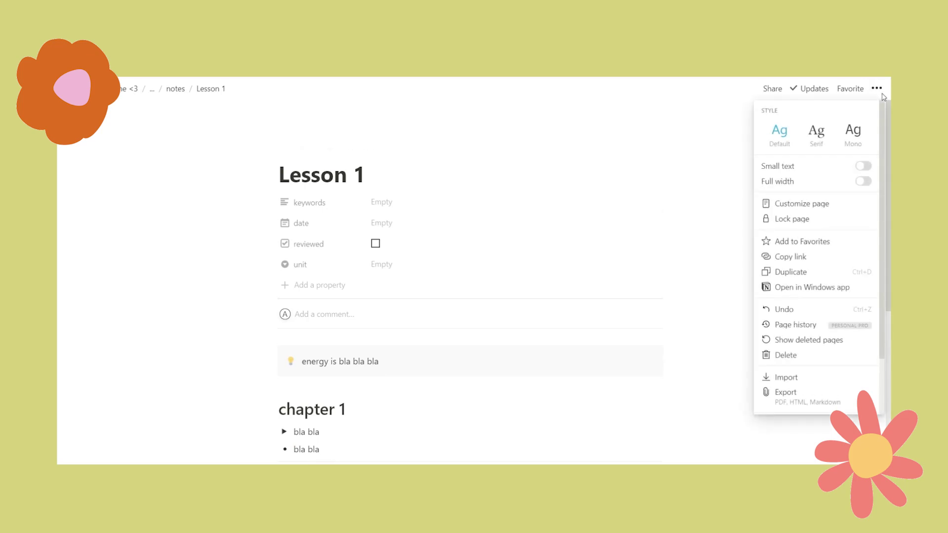
left_click(816, 149)
scroll(875, 108, "down", 1)
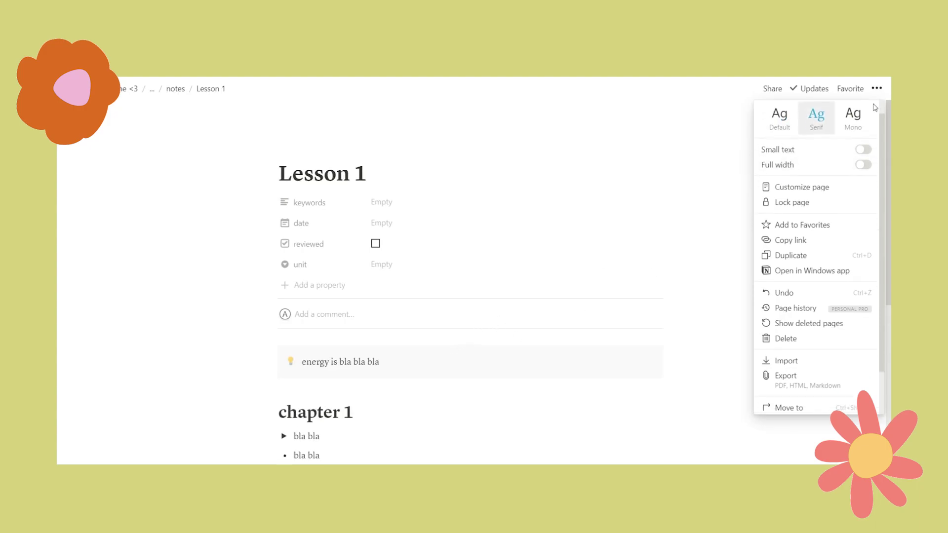
scroll(876, 107, "down", 1)
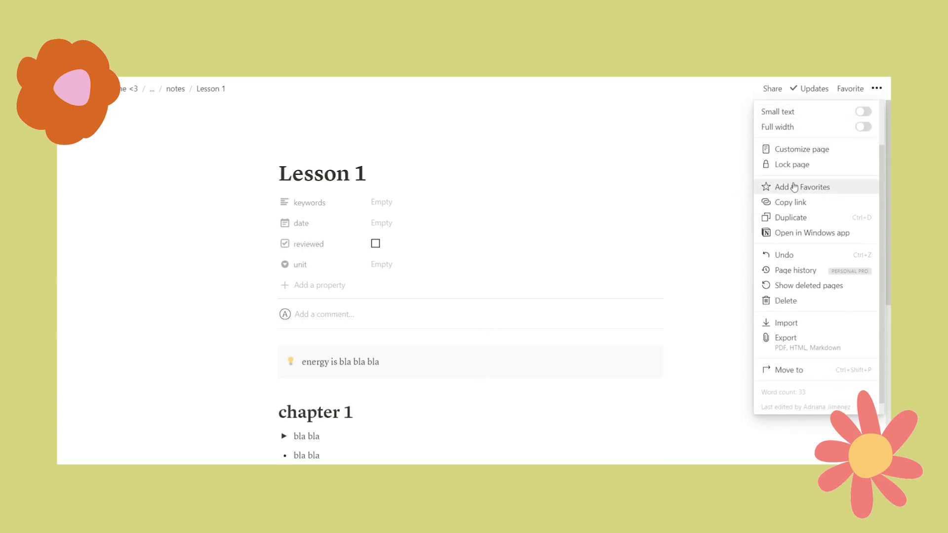
scroll(815, 163, "up", 2)
left_click(853, 131)
left_click(529, 328)
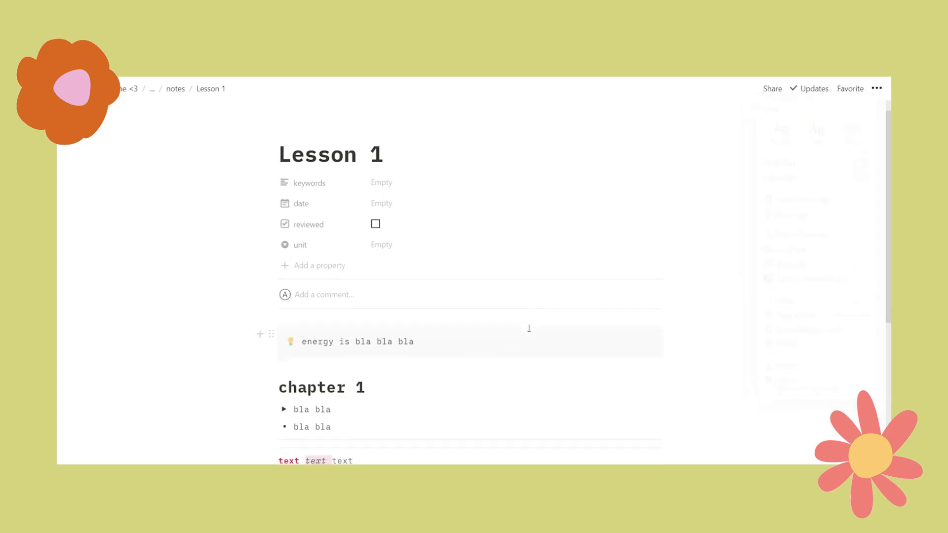
- Set the life in the 1950s page back to the Default font
scroll(529, 329, "down", 5)
scroll(466, 267, "up", 6)
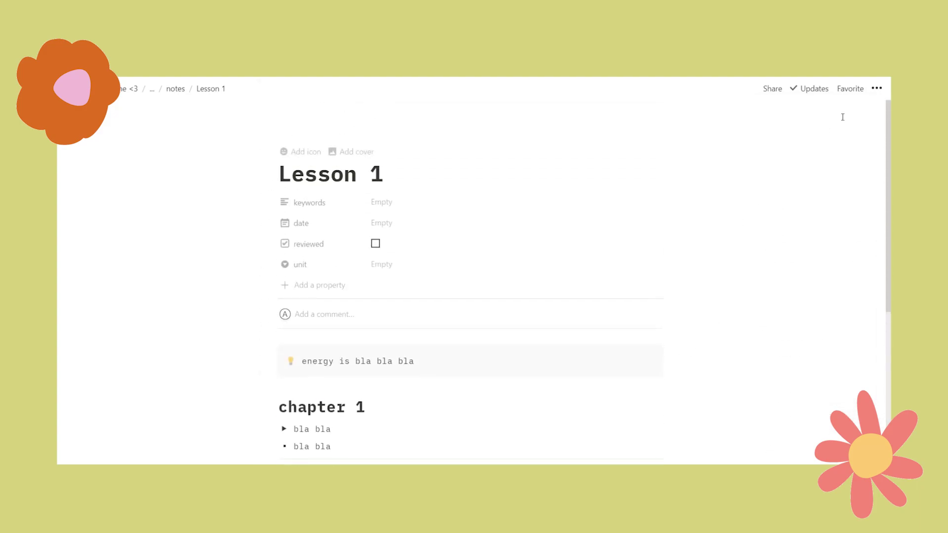
left_click(877, 89)
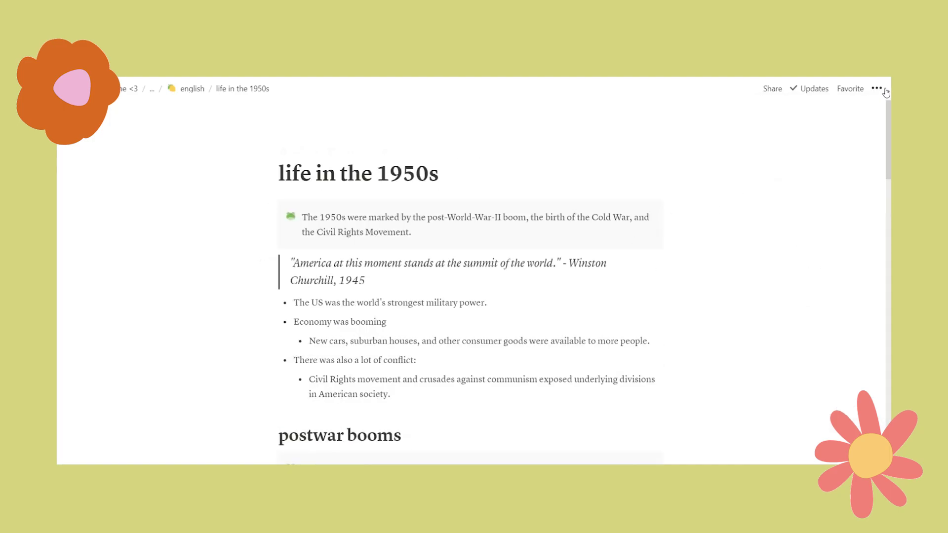
left_click(878, 89)
left_click(774, 147)
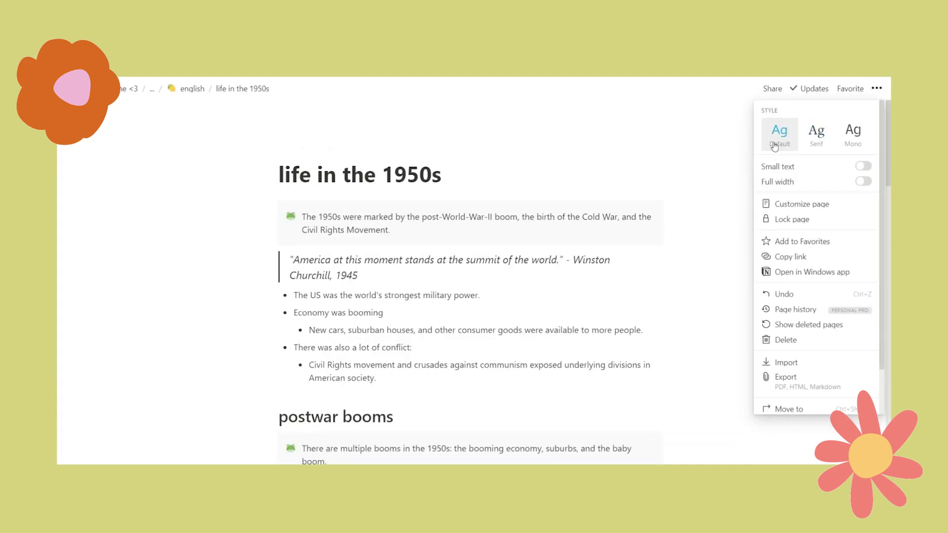
key("Escape")
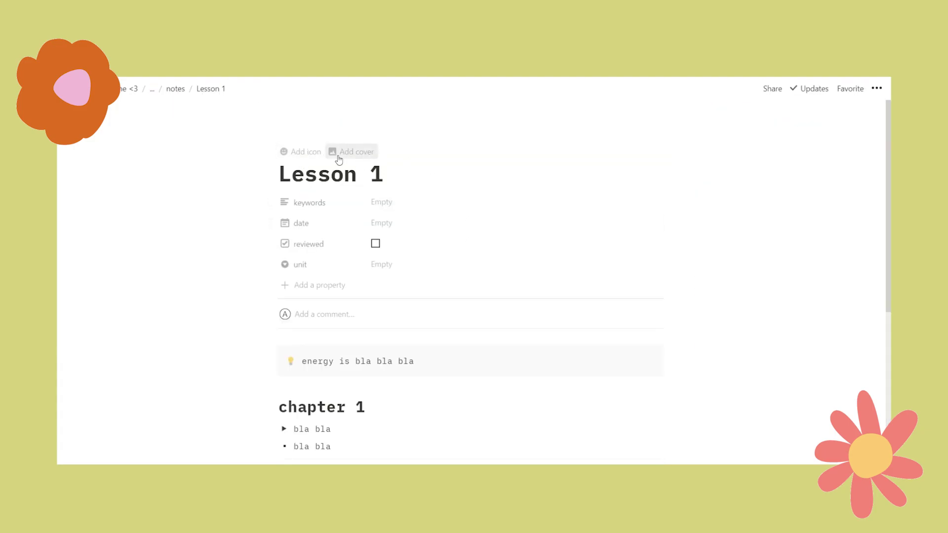
- Give Lesson 1 a sunflower emoji icon from the nature section of the emoji picker
left_click(312, 153)
left_click(309, 180)
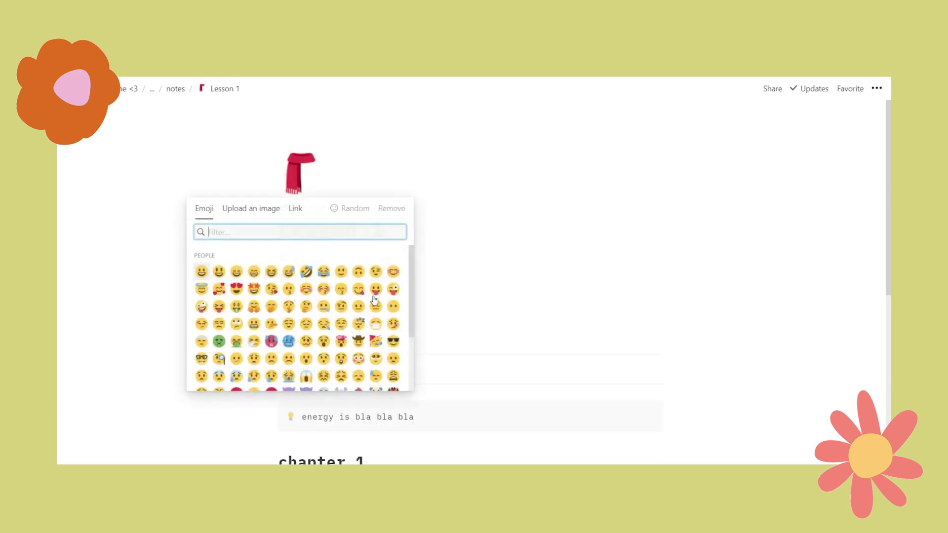
scroll(331, 338, "down", 3)
scroll(331, 337, "down", 10)
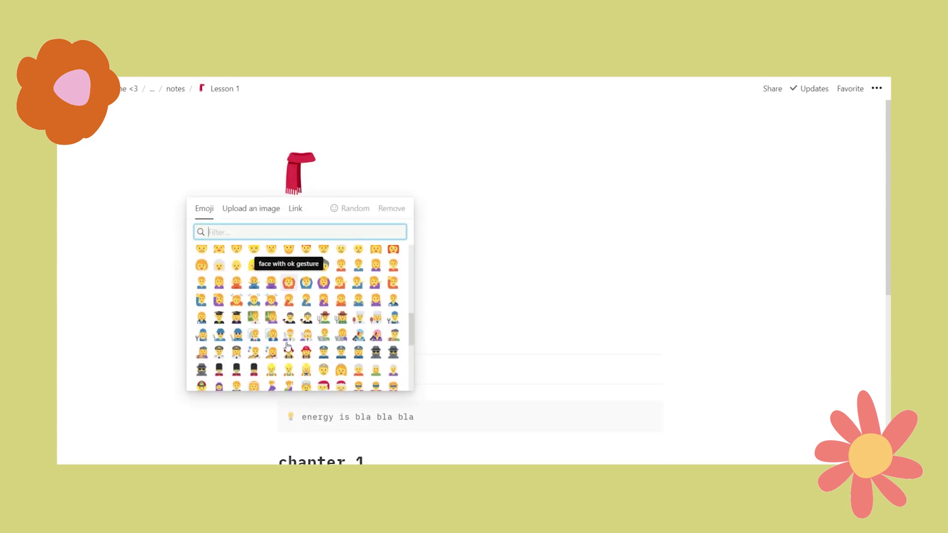
scroll(319, 338, "down", 10)
left_click(341, 369)
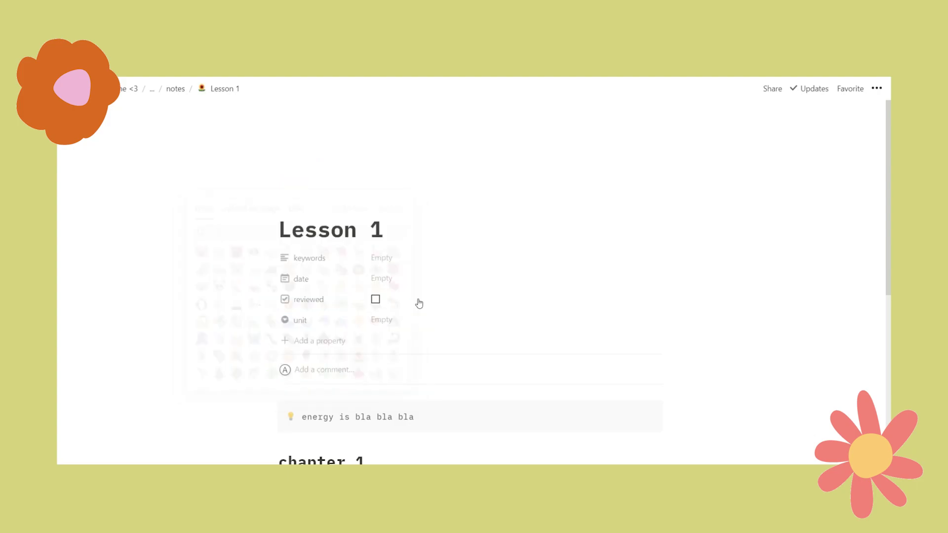
scroll(424, 126, "down", 1)
scroll(423, 126, "down", 5)
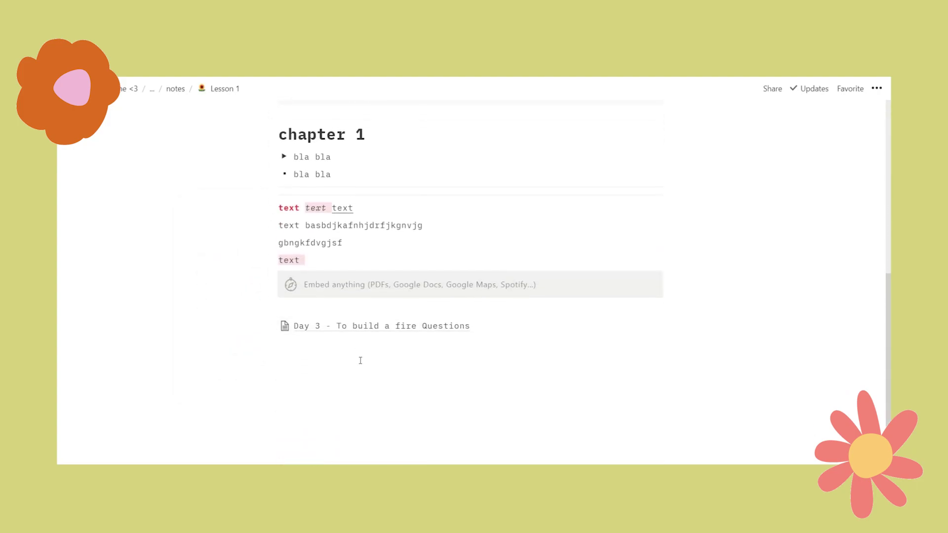
- Insert an /embed block below the Day 3 link and upload the rainbow-pattern image file
left_click(417, 372)
type("/embed")
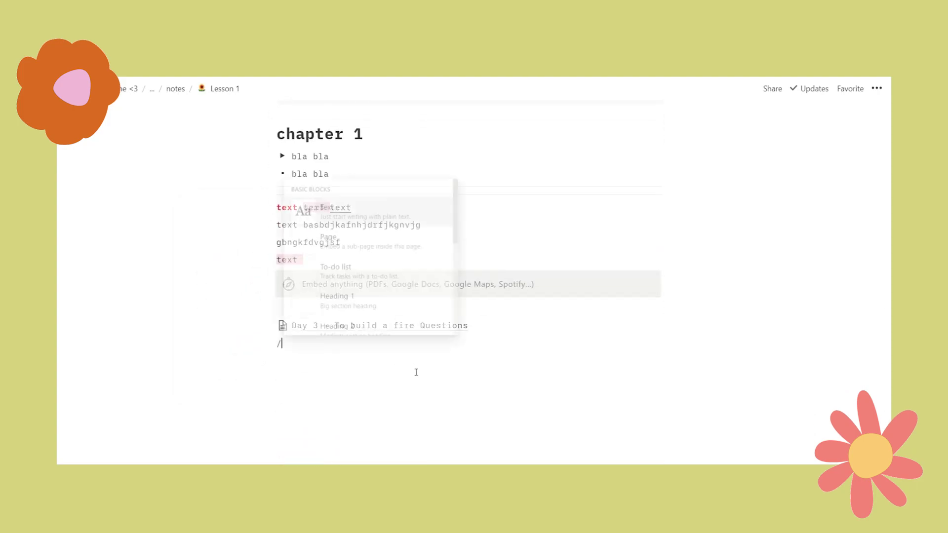
key("Return")
left_click(454, 246)
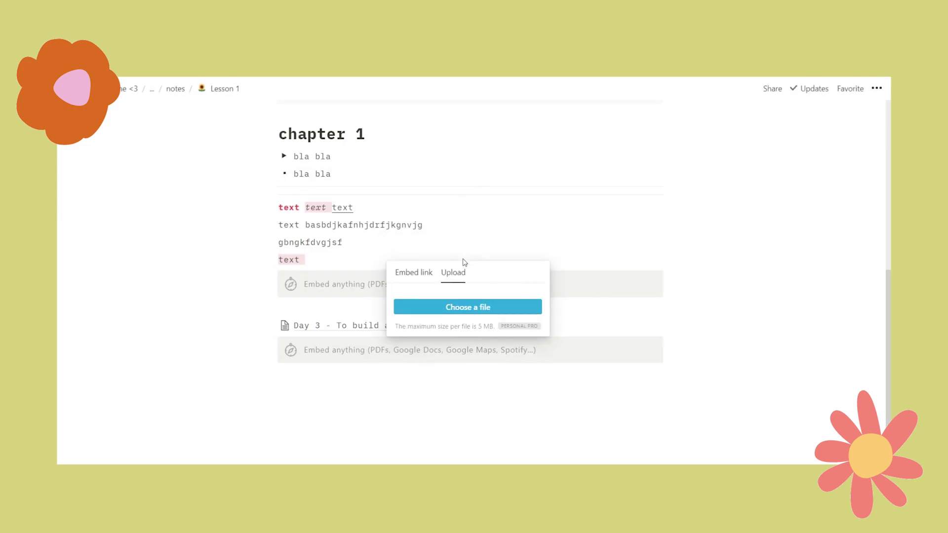
left_click(455, 307)
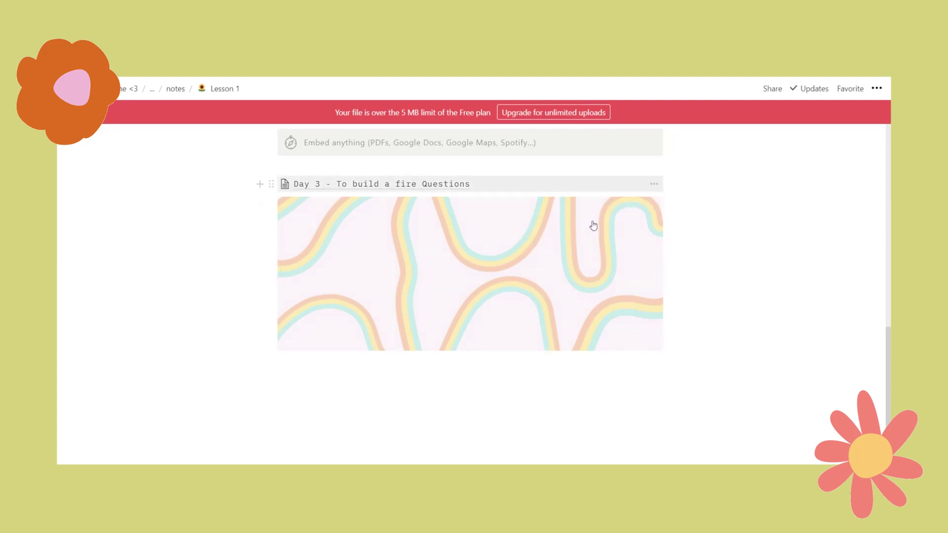
scroll(598, 232, "up", 2)
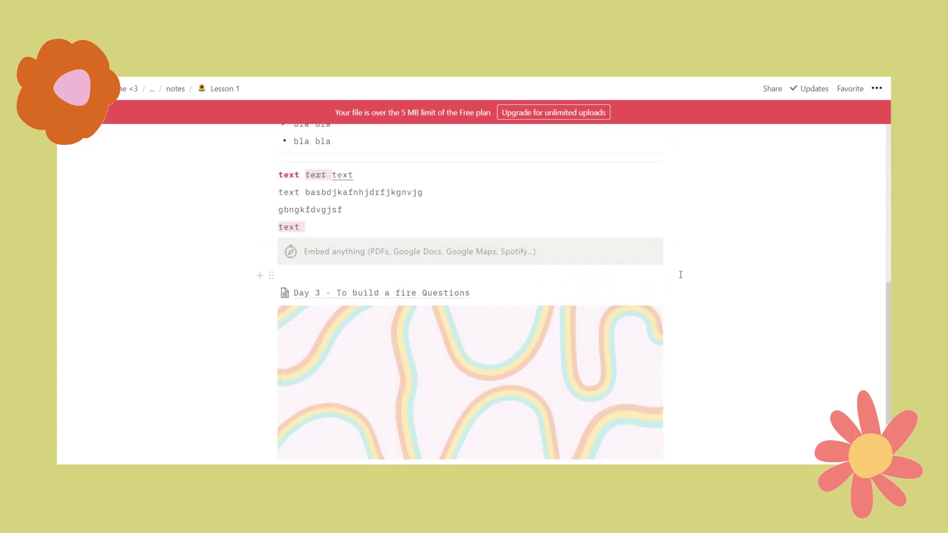
scroll(680, 275, "down", 2)
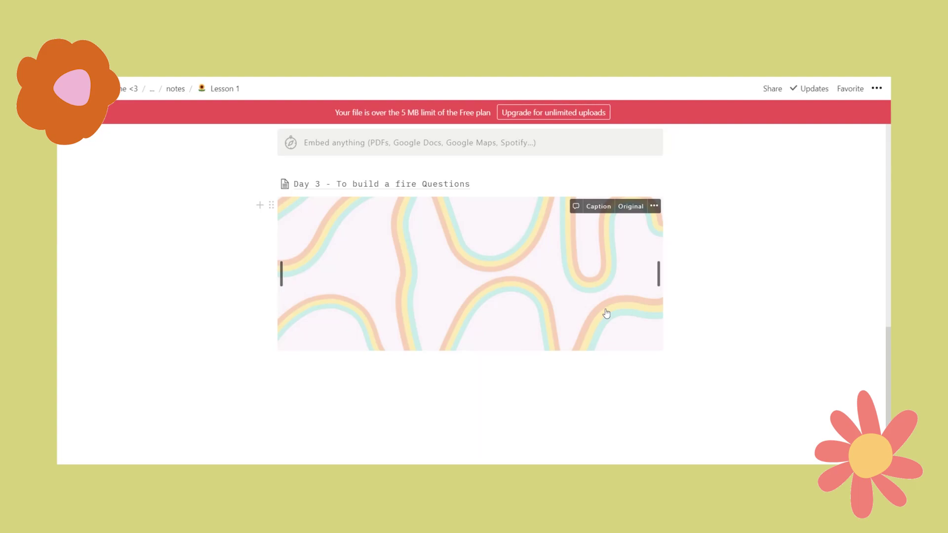
scroll(364, 412, "up", 2)
scroll(451, 271, "down", 2)
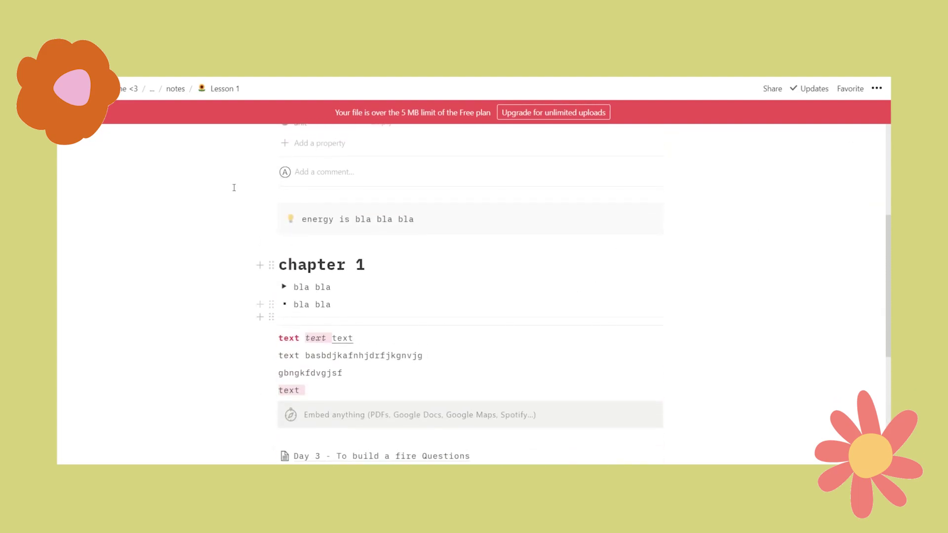
scroll(395, 456, "down", 4)
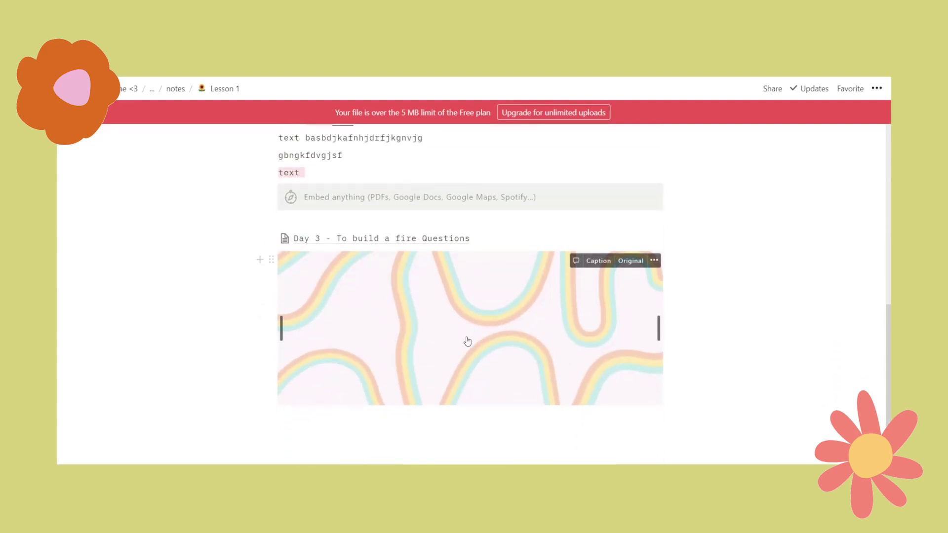
scroll(468, 341, "up", 5)
scroll(512, 368, "down", 5)
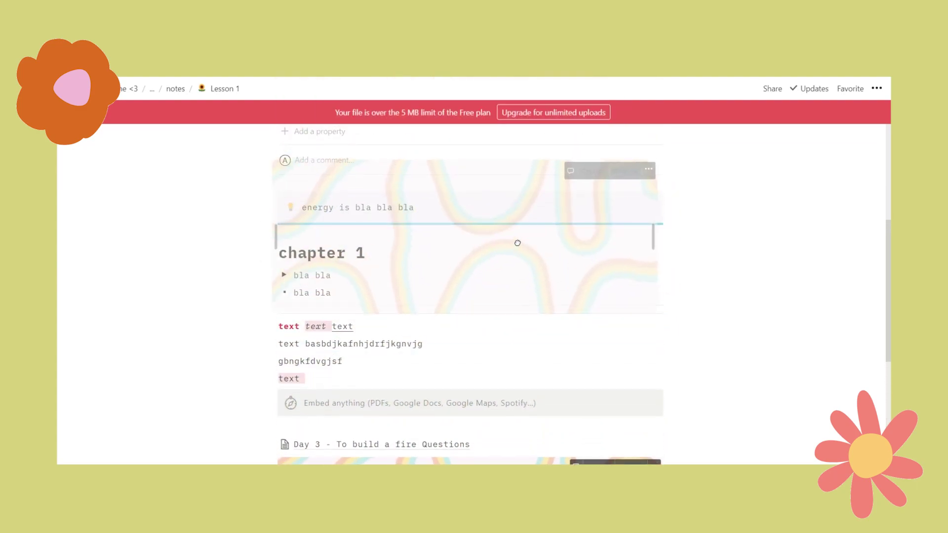
scroll(543, 262, "up", 3)
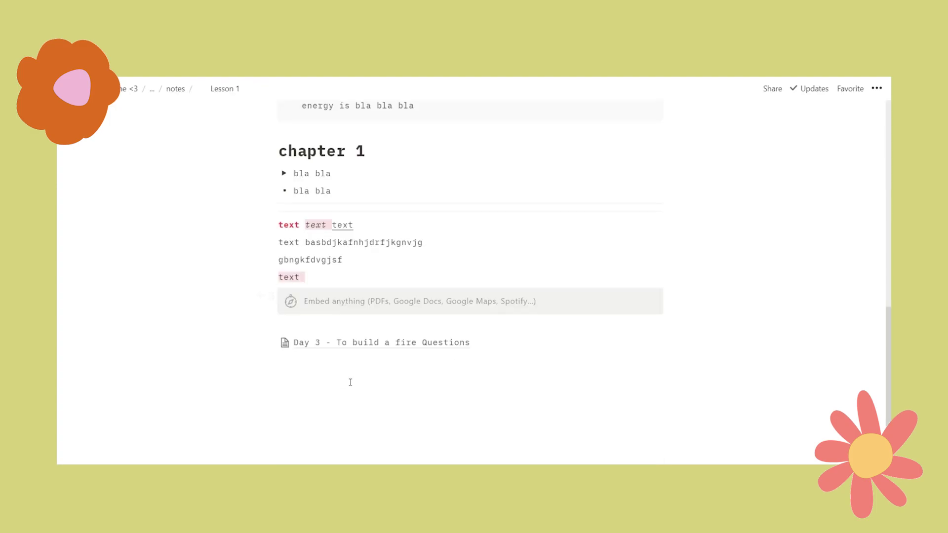
- Add a Heading 3 'hello' below the Day 3 link with an orange background
left_click(351, 383)
type("### hello")
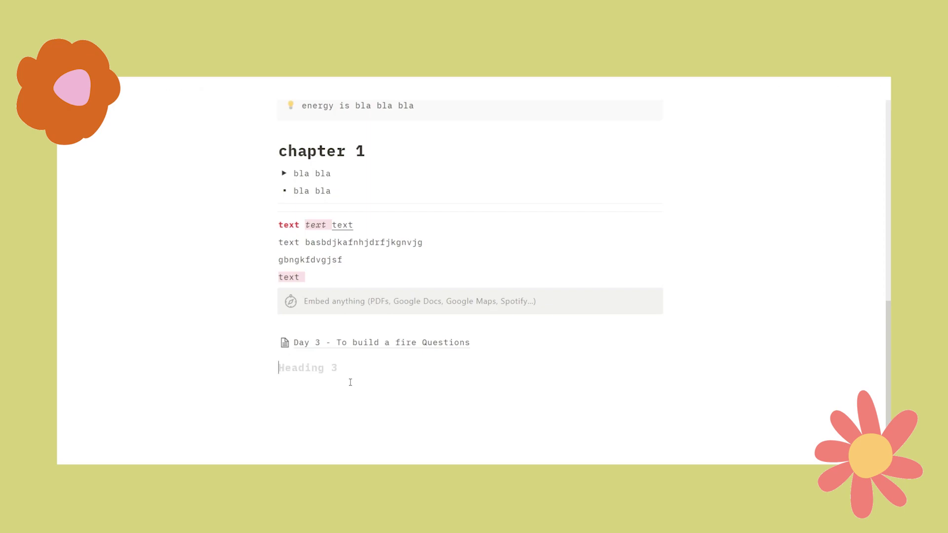
left_click(266, 369)
mouse_move(201, 423)
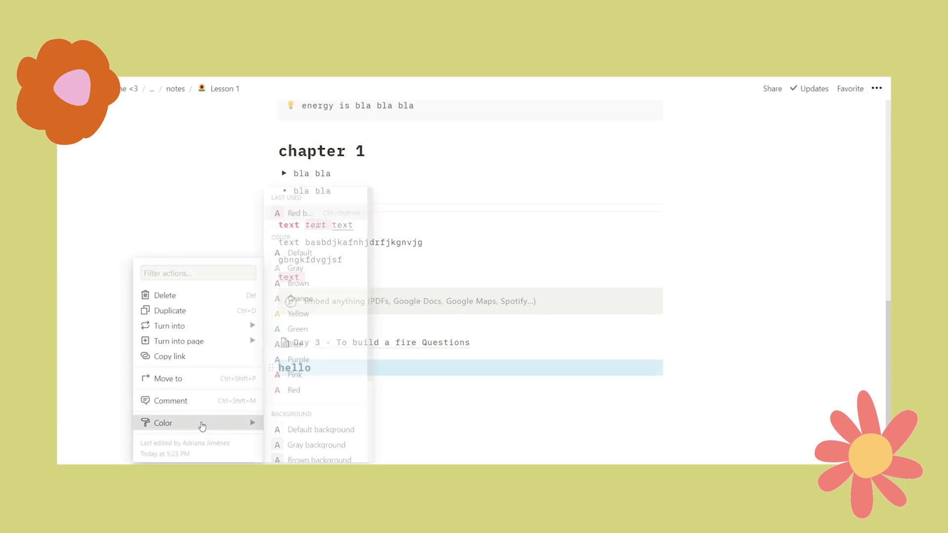
left_click(341, 361)
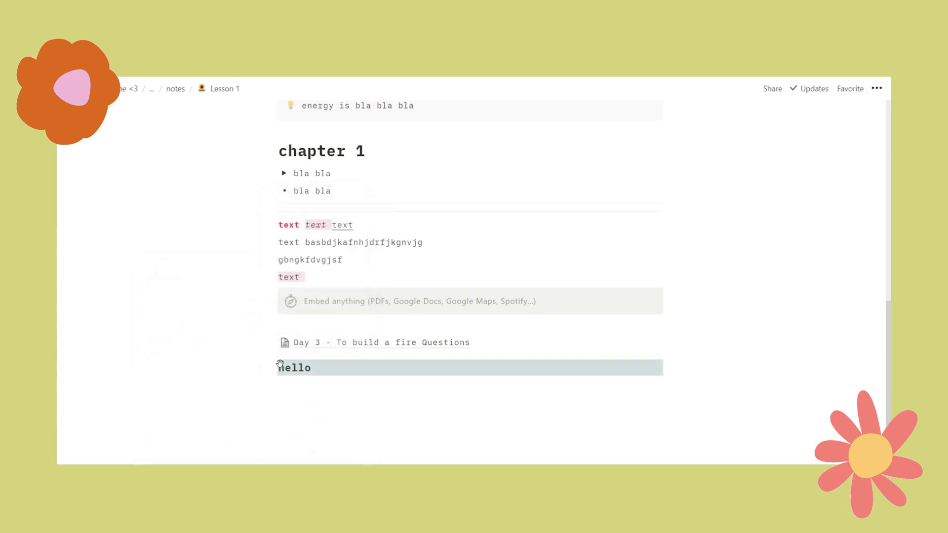
- Change the text colour of the word hello to Orange
left_click(299, 368)
double_click(302, 369)
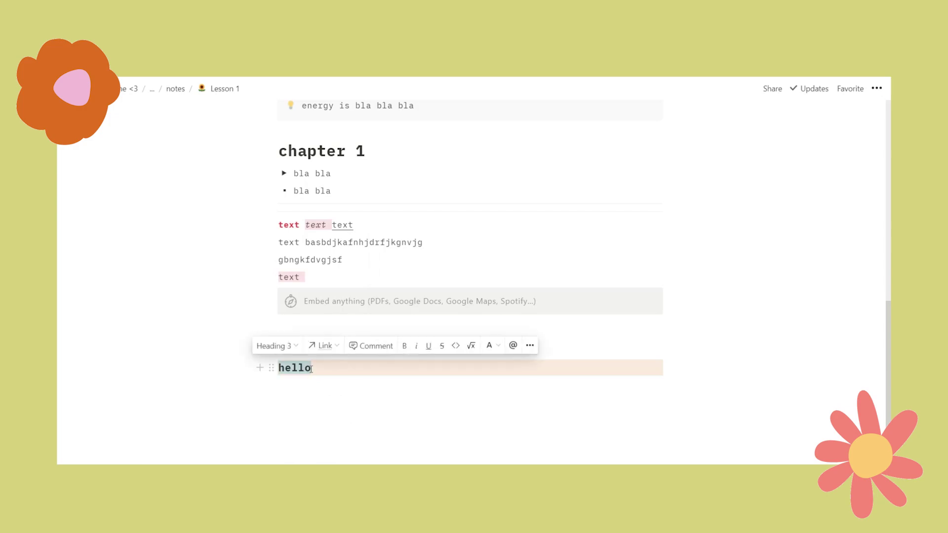
left_click(494, 346)
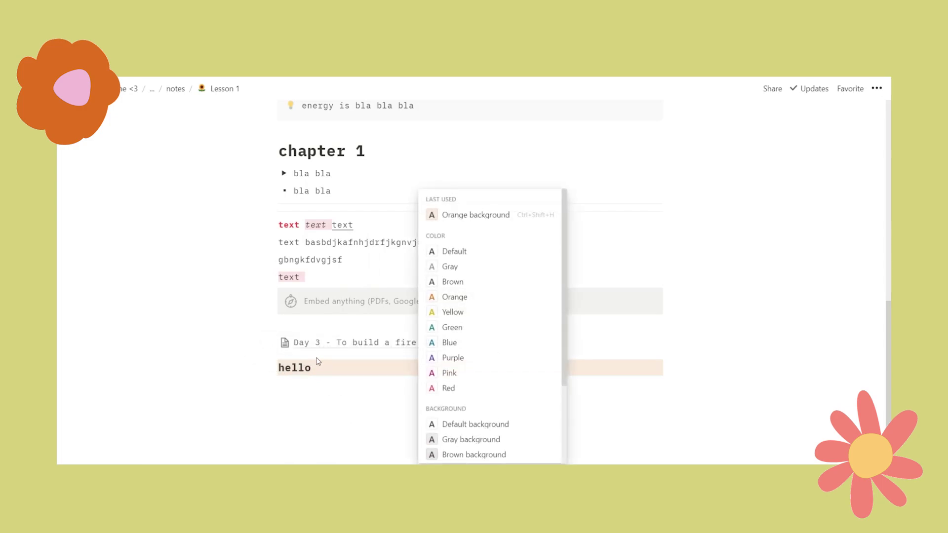
left_click(447, 298)
left_click(374, 361)
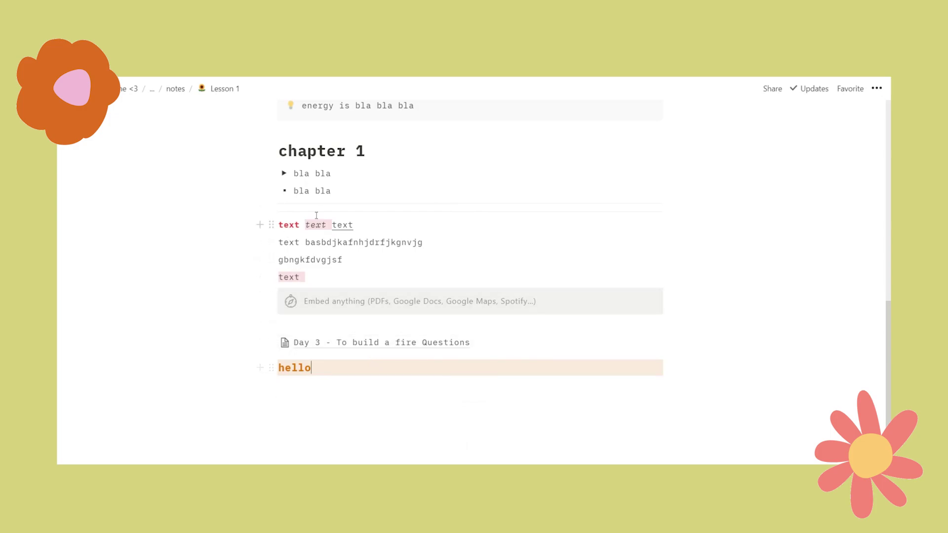
scroll(444, 258, "up", 5)
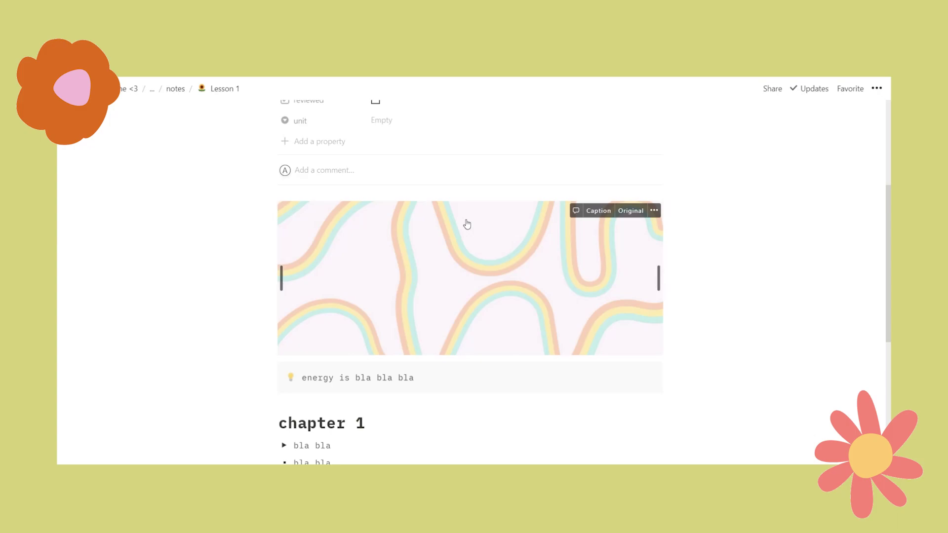
scroll(466, 225, "down", 5)
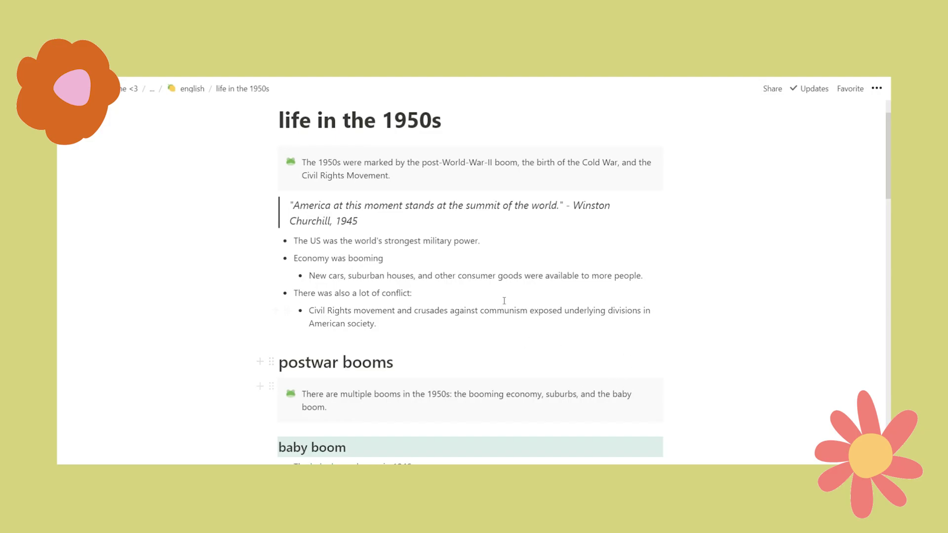
- Bold the '1954:' date in the civil rights movement bullet with Ctrl+B
scroll(355, 319, "down", 15)
scroll(355, 319, "up", 5)
scroll(355, 319, "down", 7)
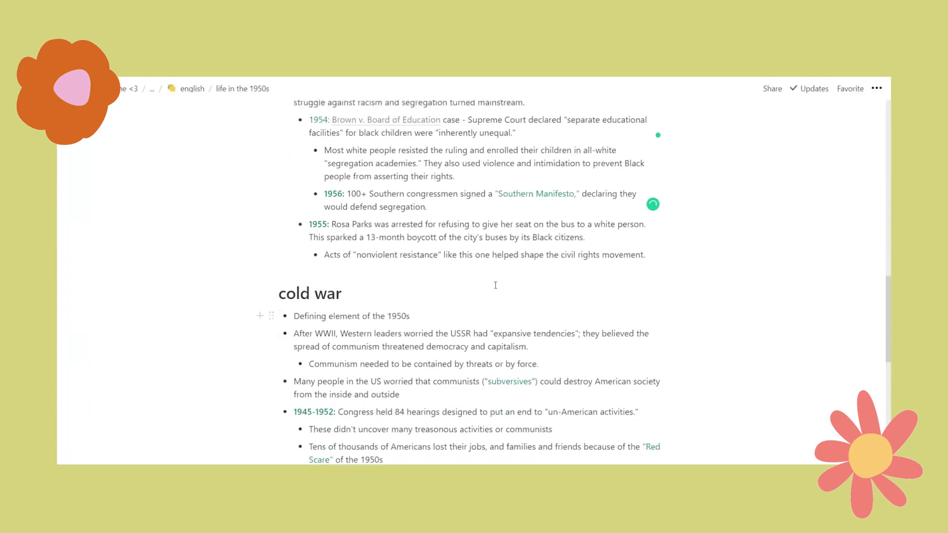
scroll(456, 207, "up", 2)
left_click_drag(309, 219, 330, 219)
key("ctrl+b")
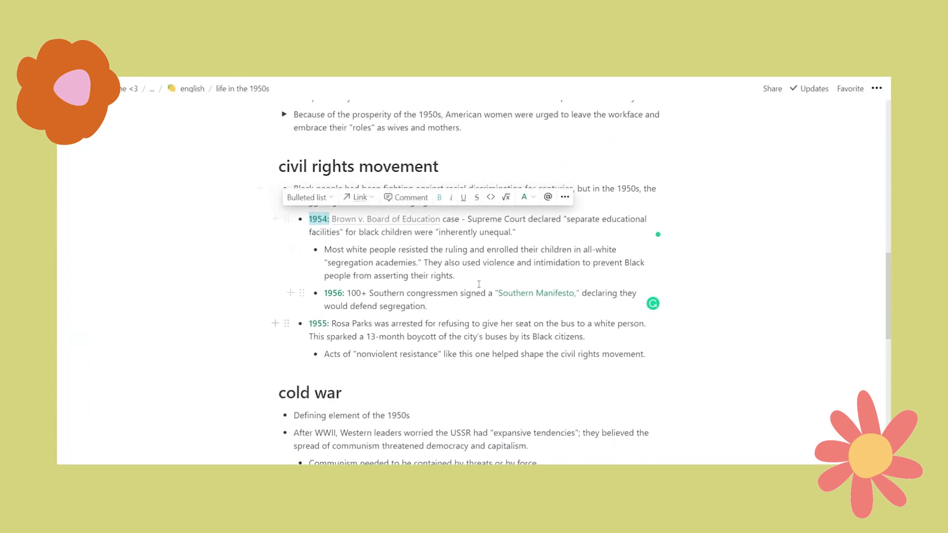
left_click(455, 275)
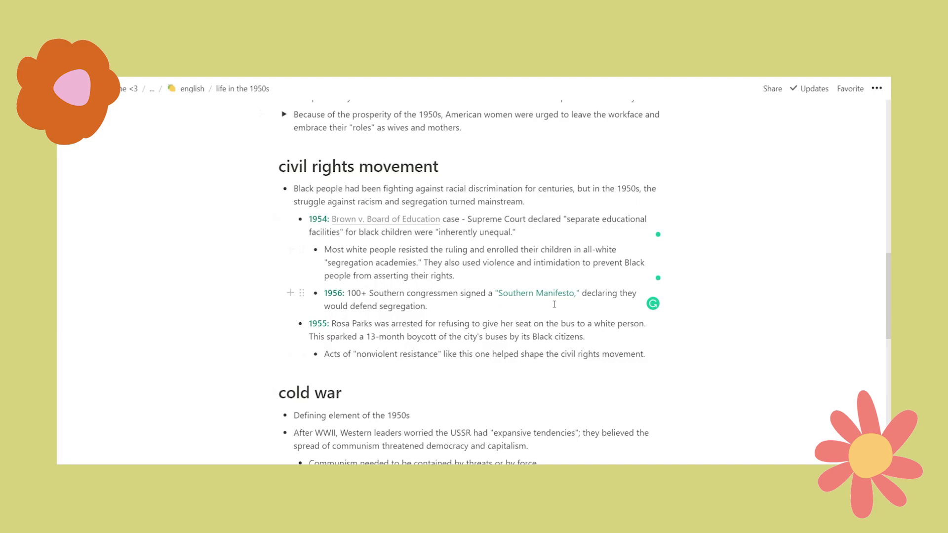
- Select the blocks from the suburbs toggles through the civil rights heading, then clear the selection
scroll(495, 312, "up", 10)
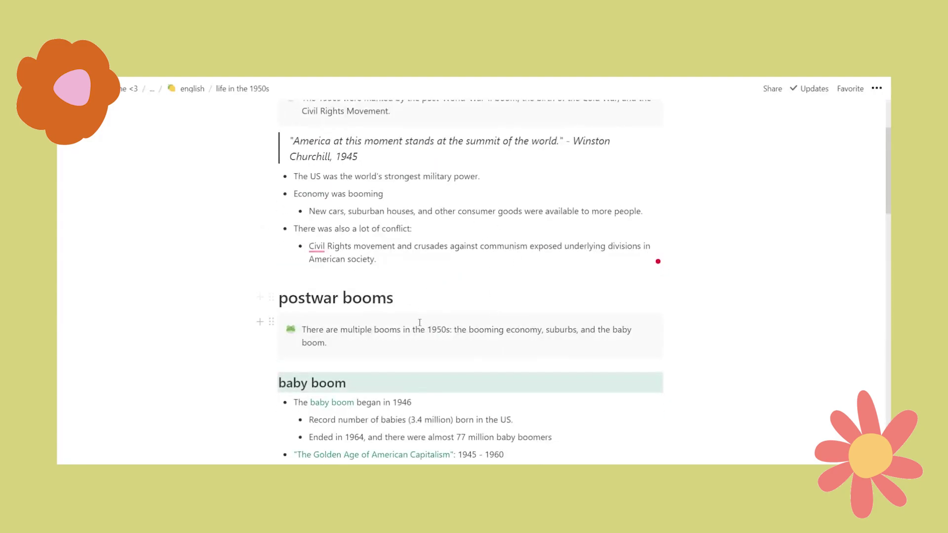
scroll(419, 322, "up", 3)
scroll(406, 328, "down", 1)
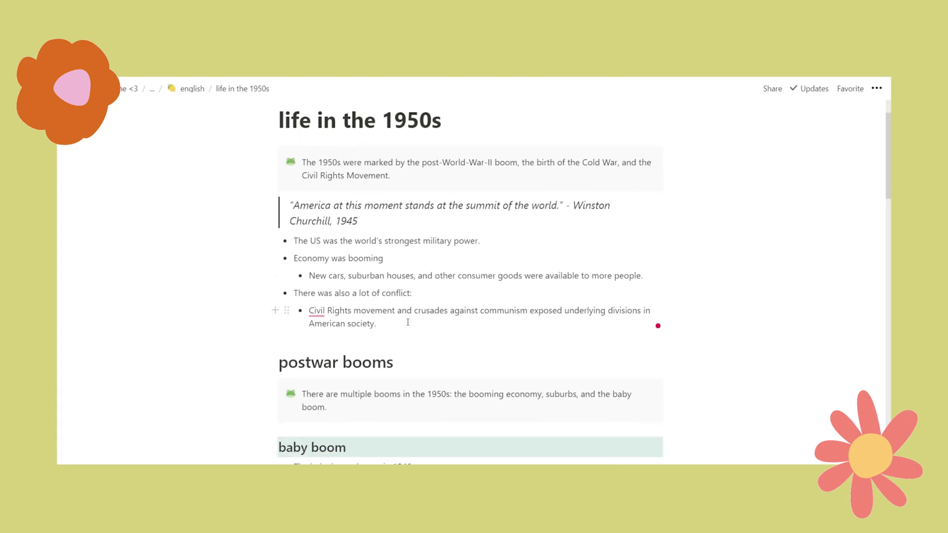
scroll(408, 321, "down", 5)
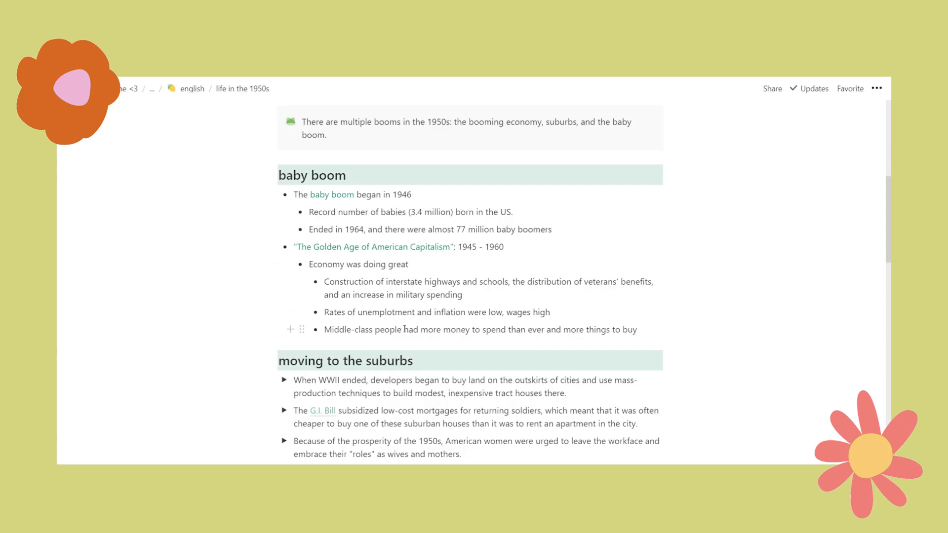
scroll(405, 329, "down", 4)
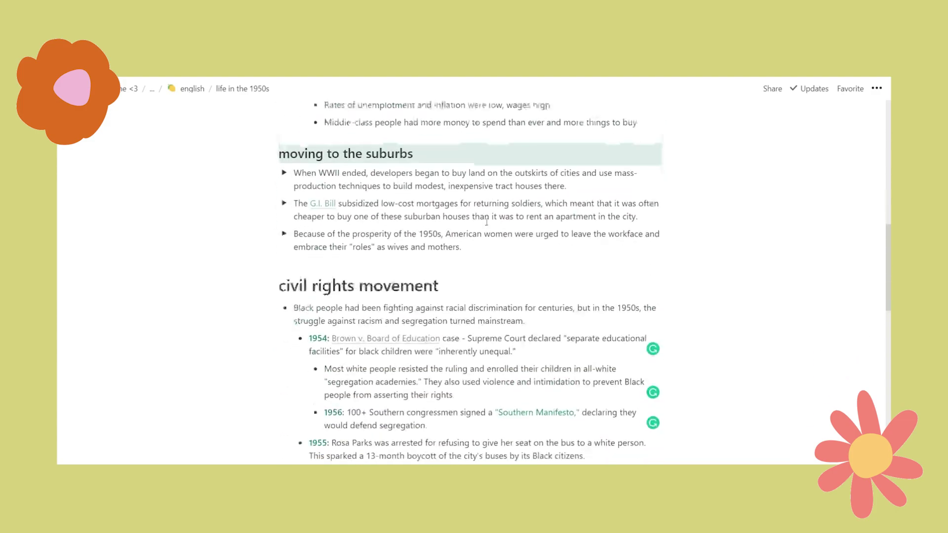
left_click_drag(302, 163, 499, 273)
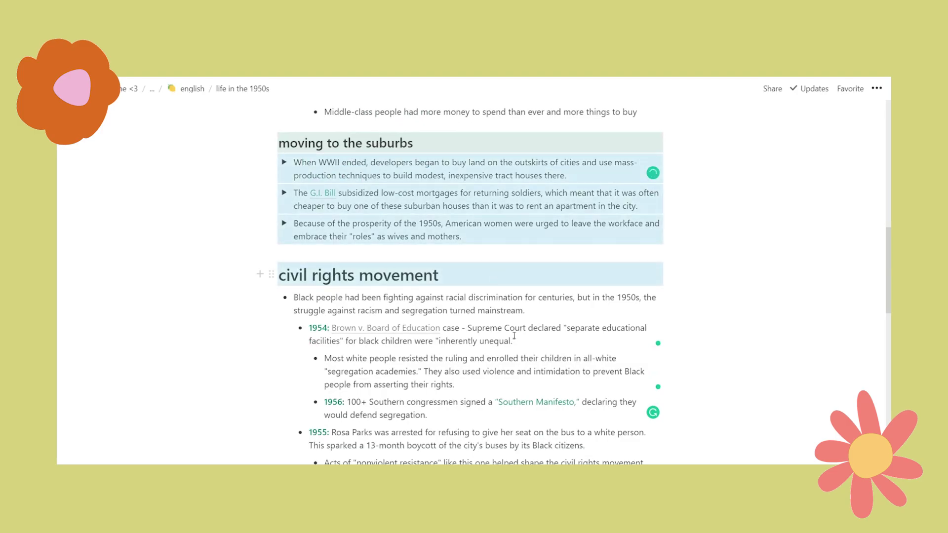
left_click(499, 273)
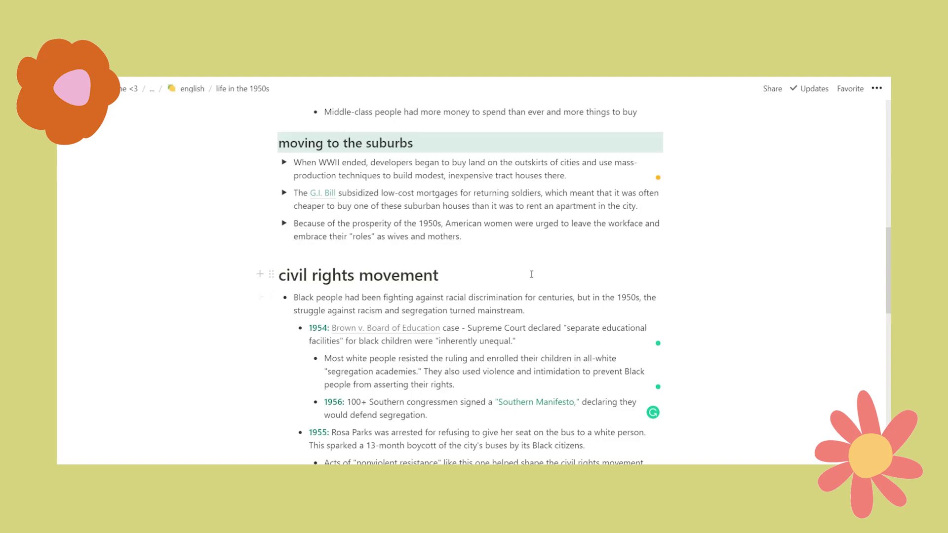
scroll(523, 282, "up", 15)
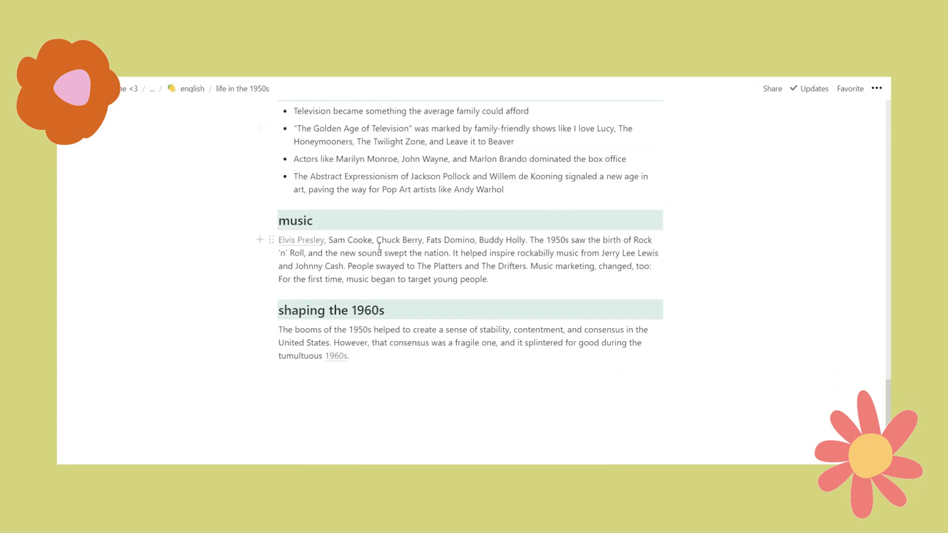
scroll(368, 240, "up", 10)
scroll(368, 240, "up", 8)
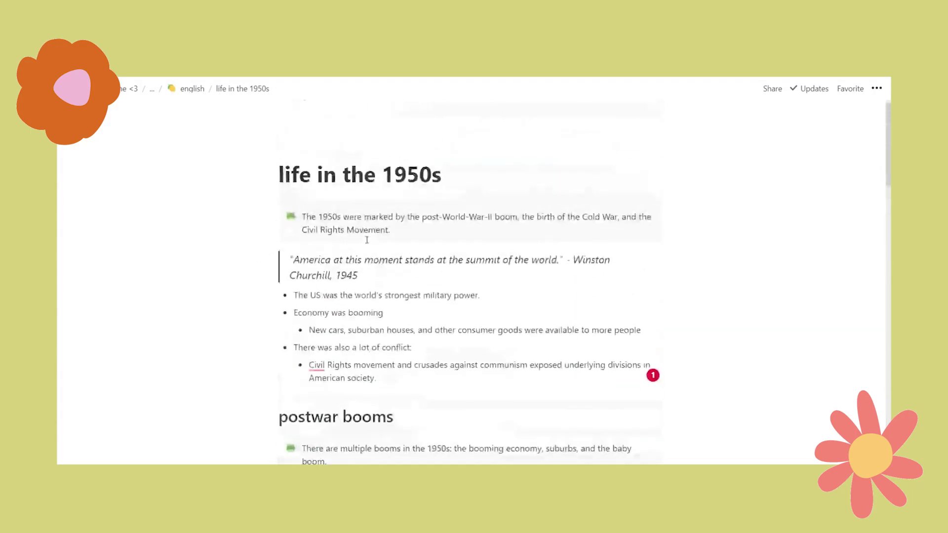
scroll(367, 266, "down", 3)
scroll(334, 262, "down", 9)
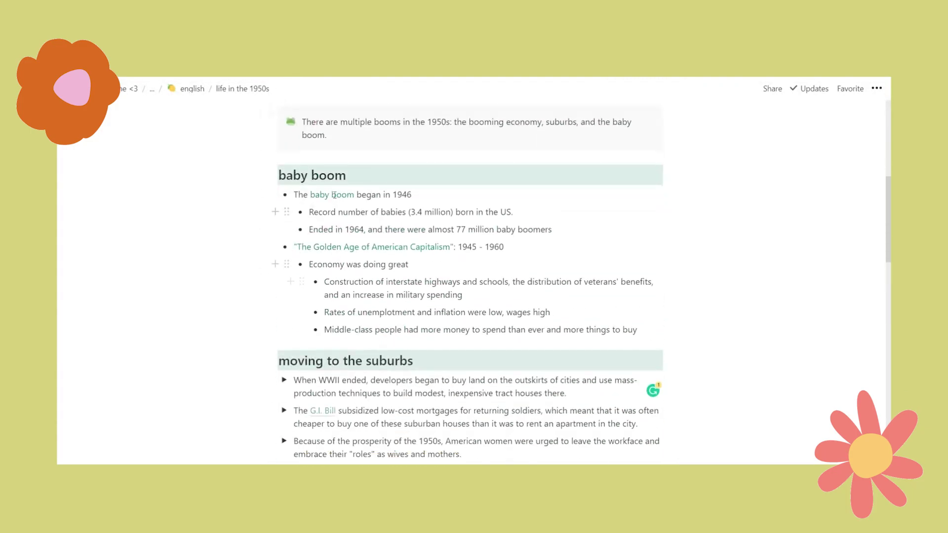
scroll(403, 273, "down", 5)
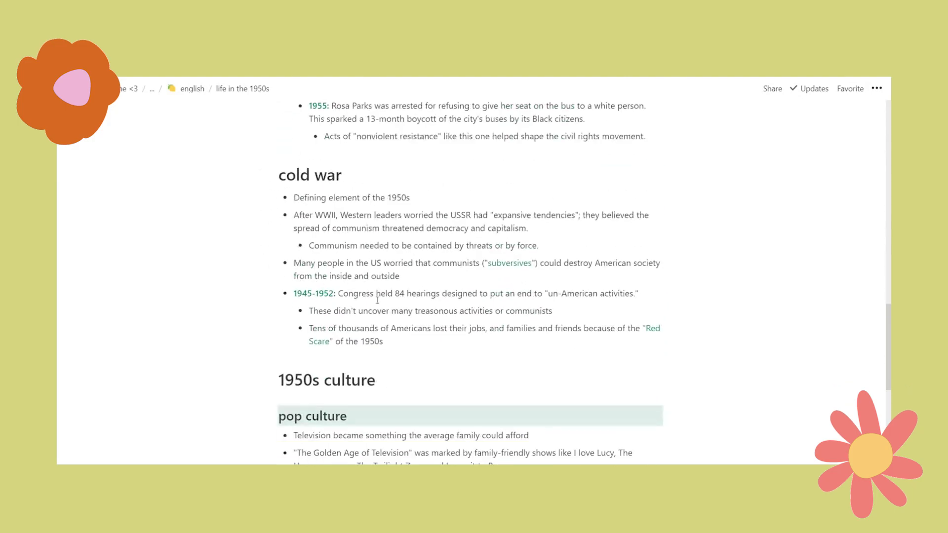
scroll(432, 166, "down", 4)
scroll(433, 167, "down", 2)
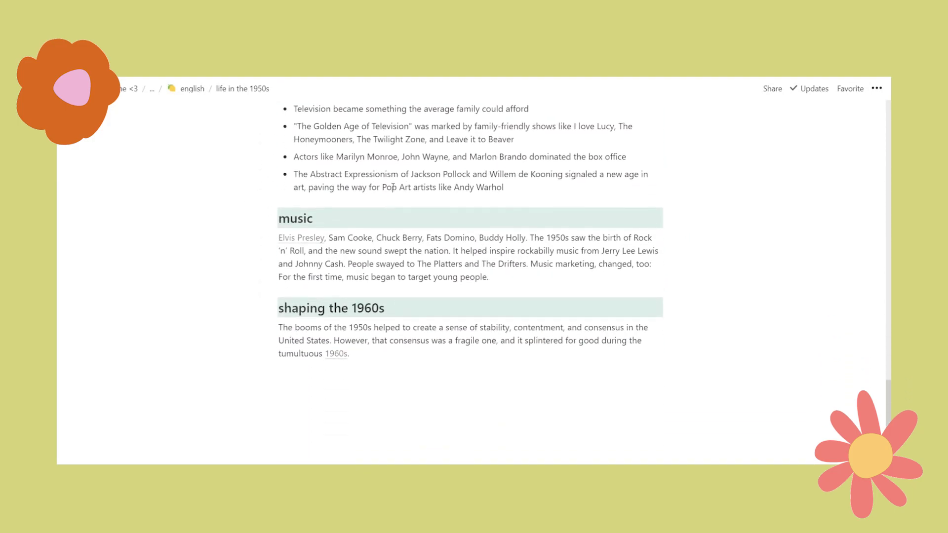
scroll(516, 315, "up", 8)
scroll(516, 314, "down", 5)
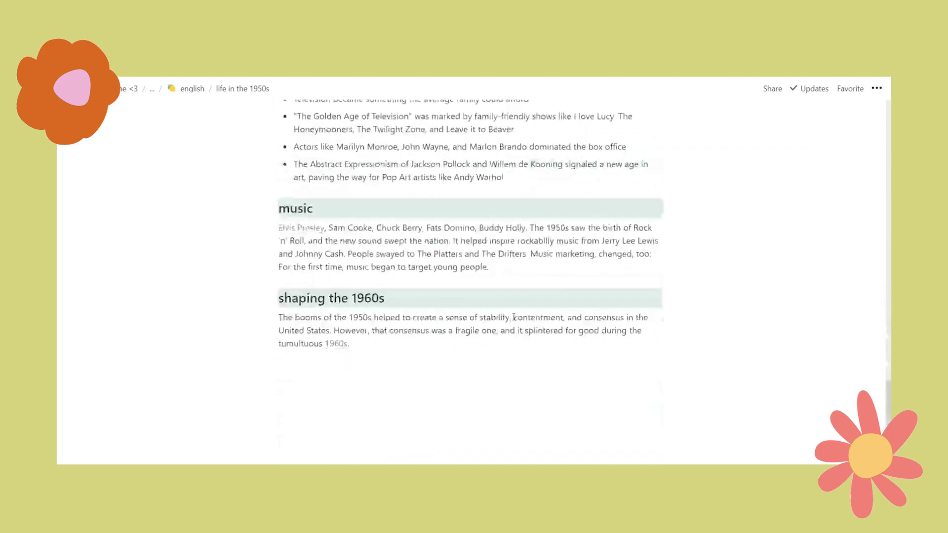
scroll(516, 314, "up", 15)
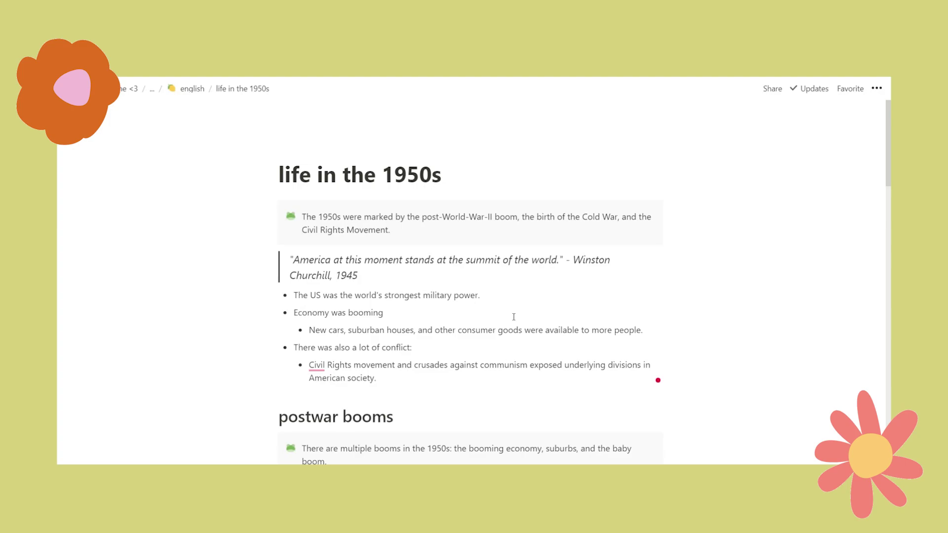
left_click_drag(368, 272, 289, 251)
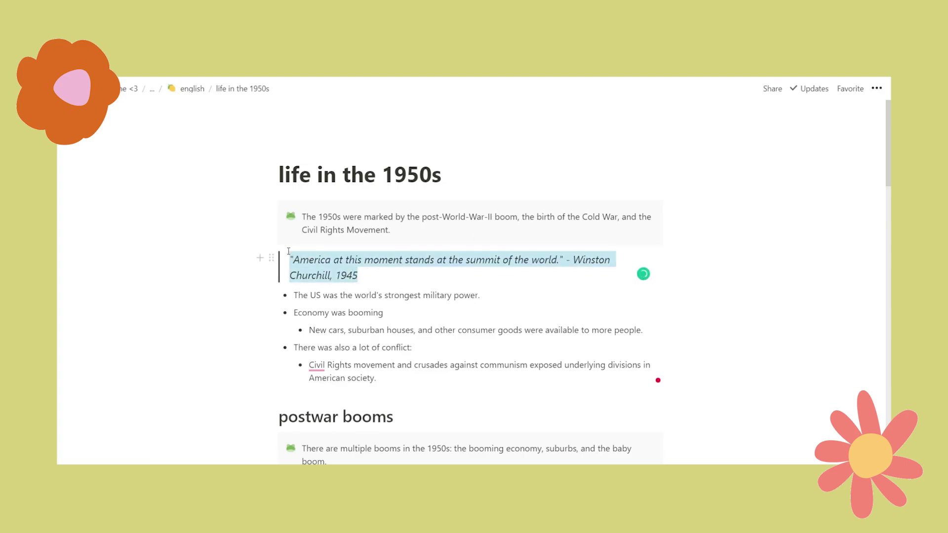
key("Right")
scroll(223, 284, "down", 2)
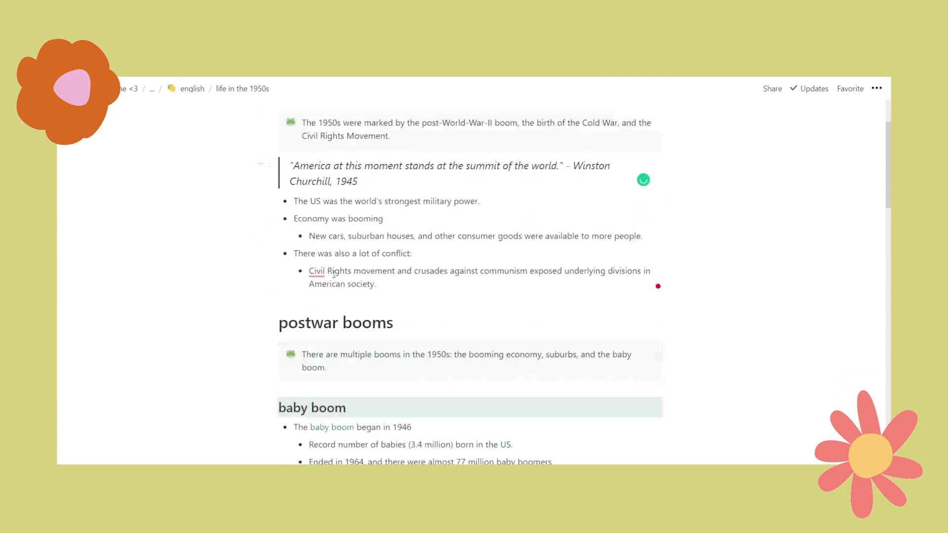
scroll(224, 284, "up", 2)
scroll(403, 270, "down", 10)
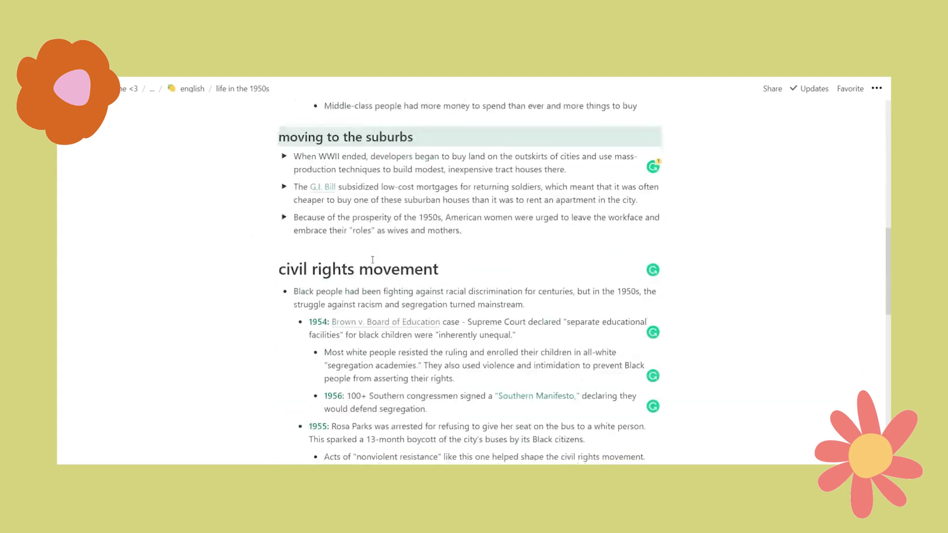
scroll(481, 263, "up", 10)
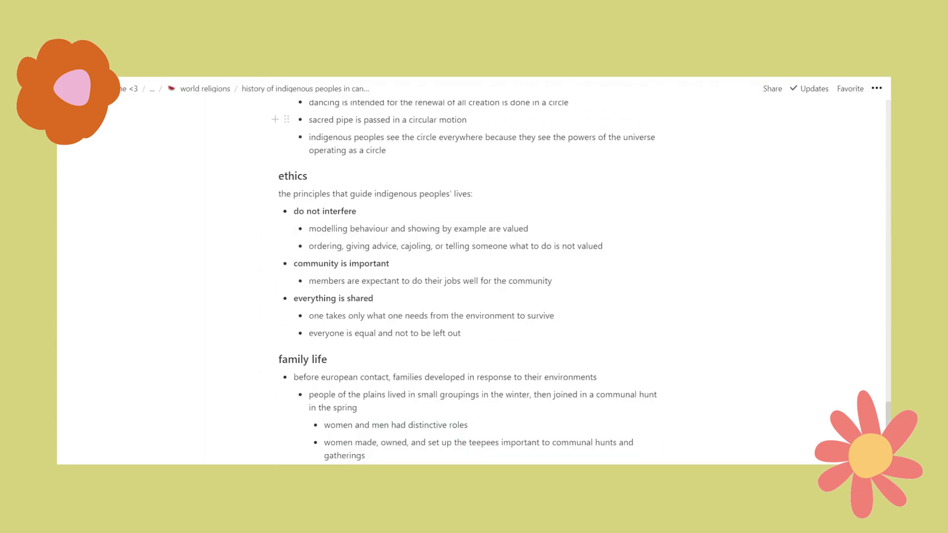
- Convert the 'marking time' heading on the muslim identity page into a Quote block via Turn into
scroll(442, 315, "up", 6)
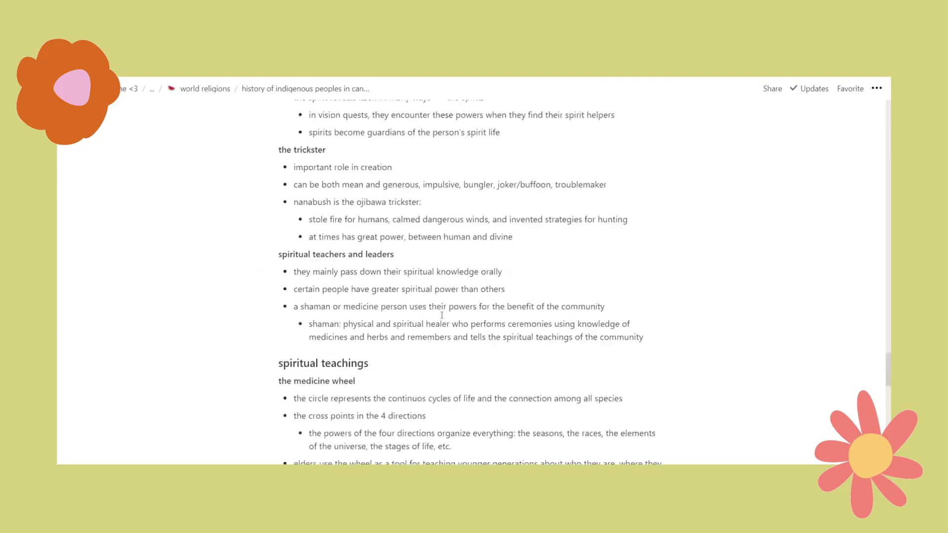
scroll(443, 315, "up", 15)
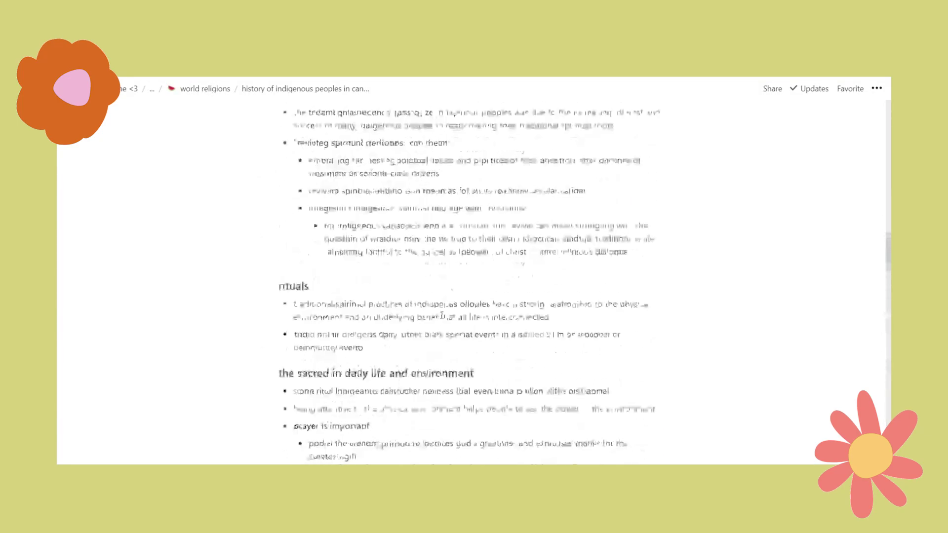
scroll(429, 307, "up", 5)
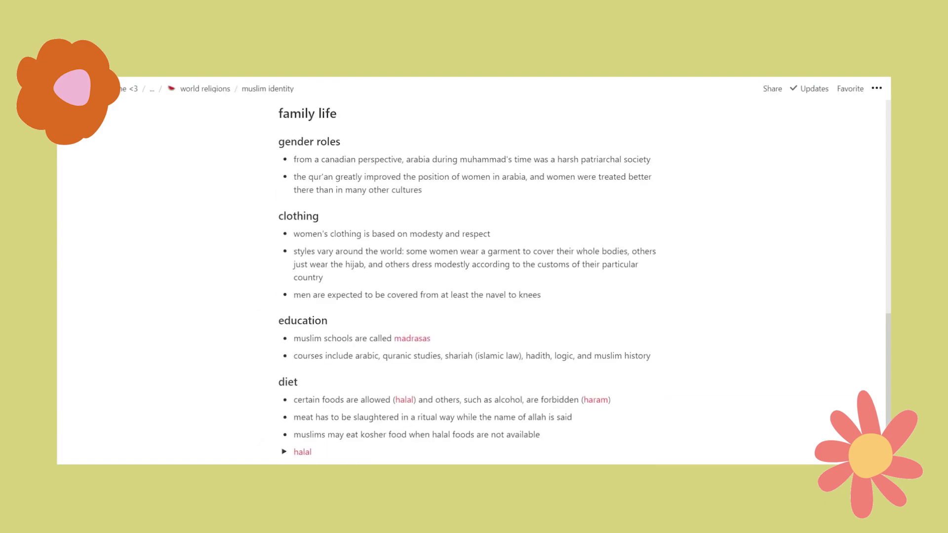
scroll(429, 267, "up", 10)
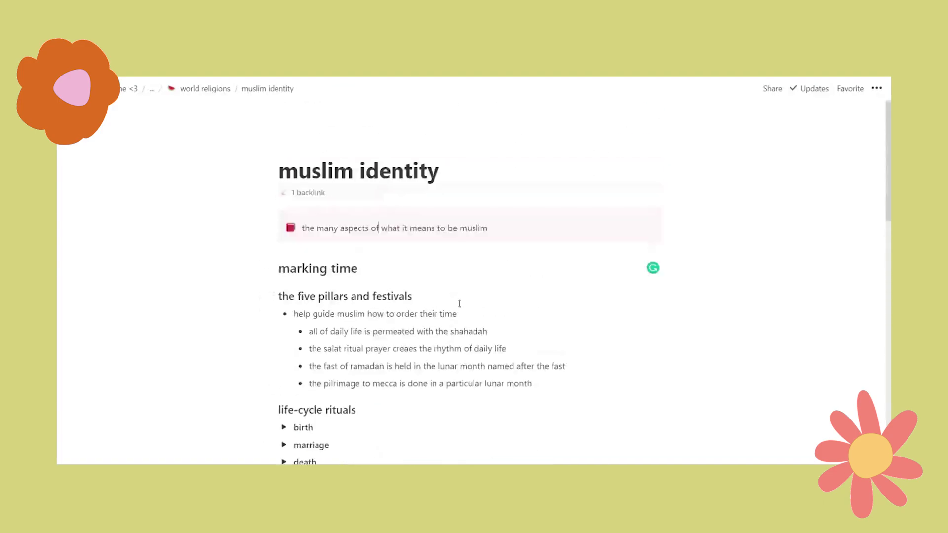
scroll(391, 287, "down", 2)
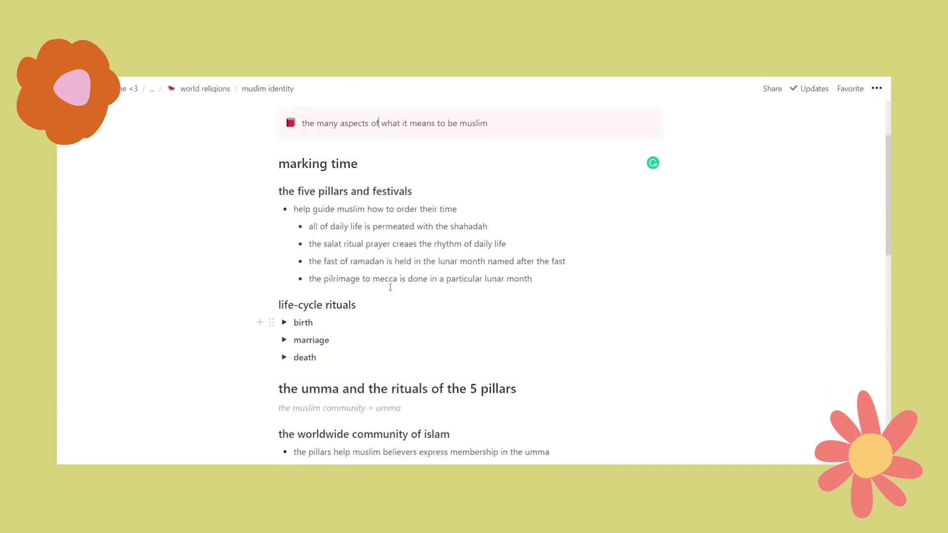
left_click(271, 163)
mouse_move(194, 155)
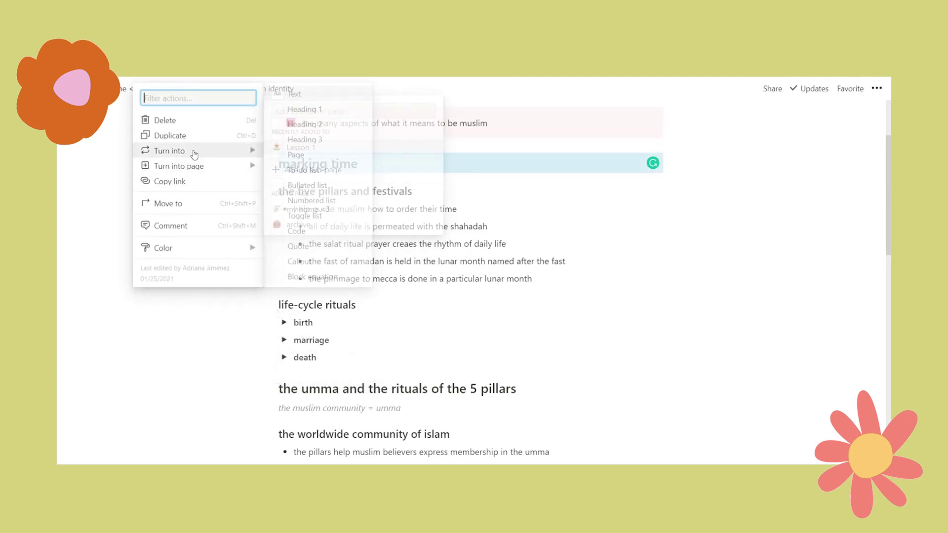
left_click(319, 246)
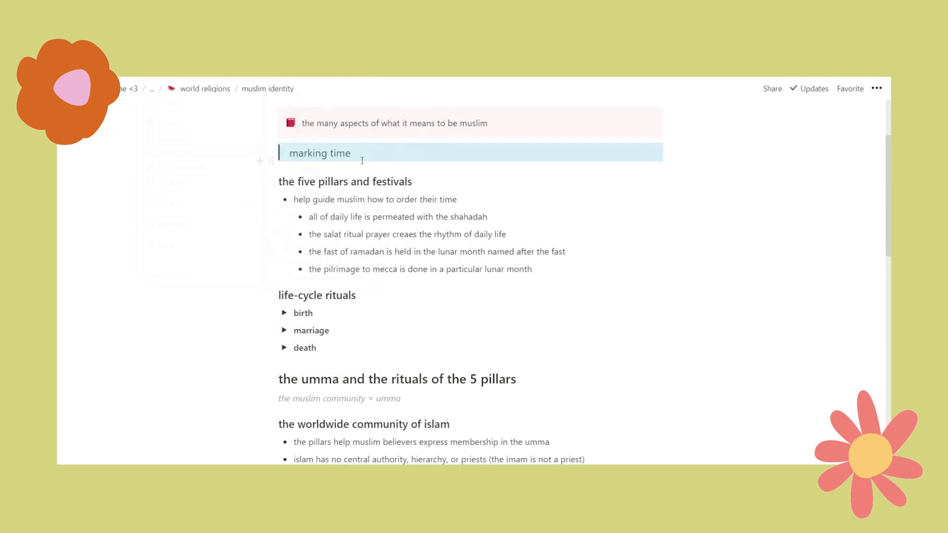
scroll(362, 161, "up", 2)
left_click(328, 272)
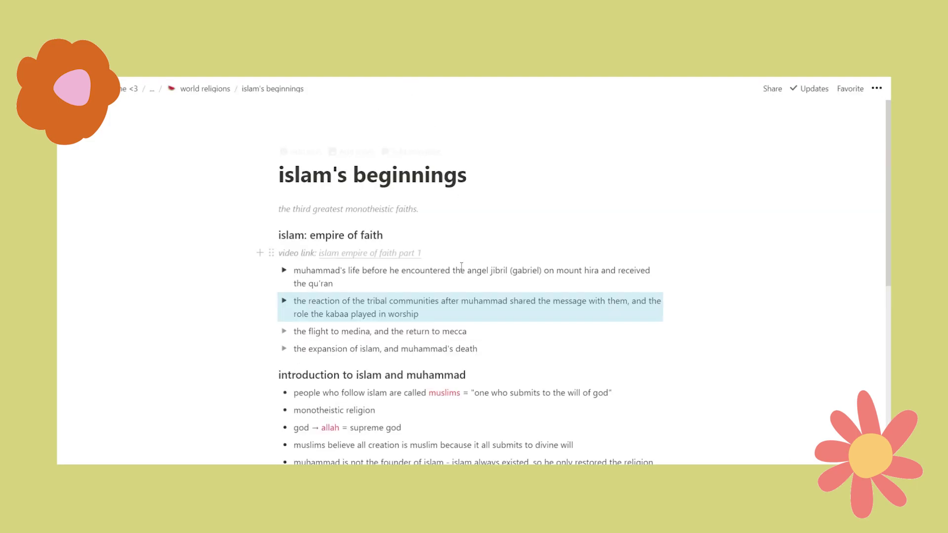
scroll(503, 313, "down", 3)
scroll(503, 313, "down", 5)
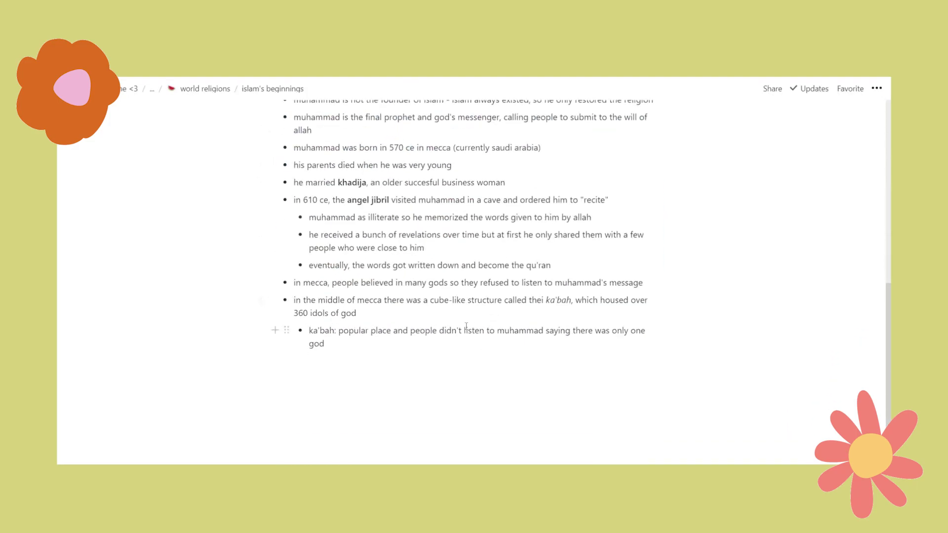
scroll(484, 257, "up", 8)
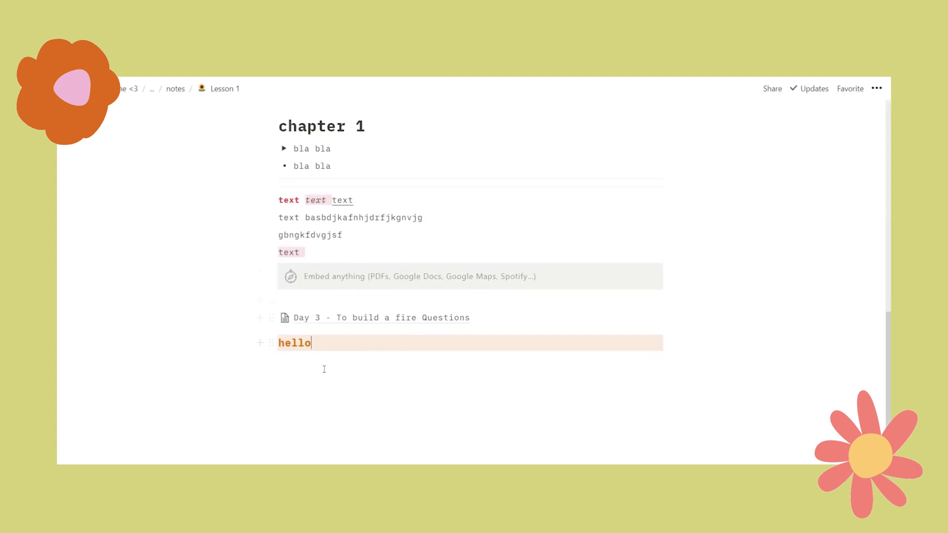
- Add a quote block reading "hello how are you?" below hello and make it italic
left_click(325, 368)
type("\"")
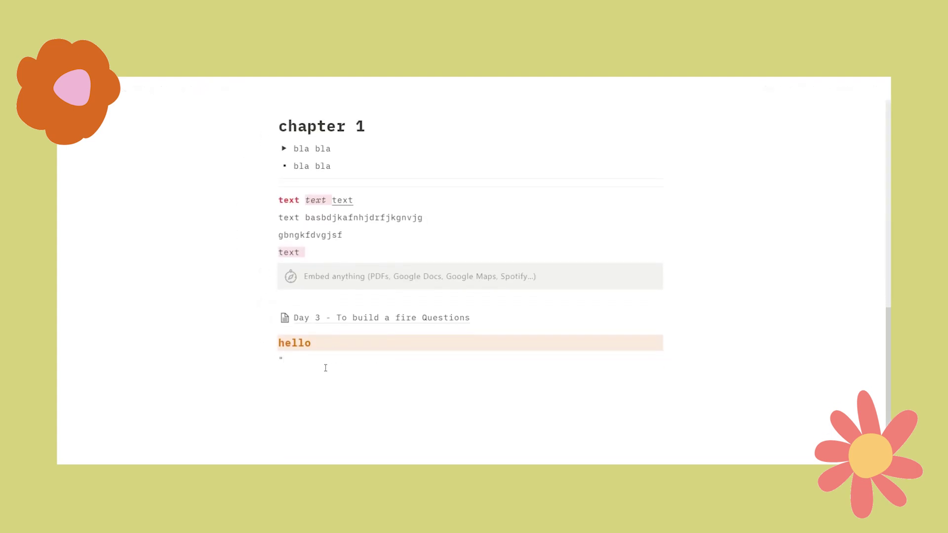
key("space")
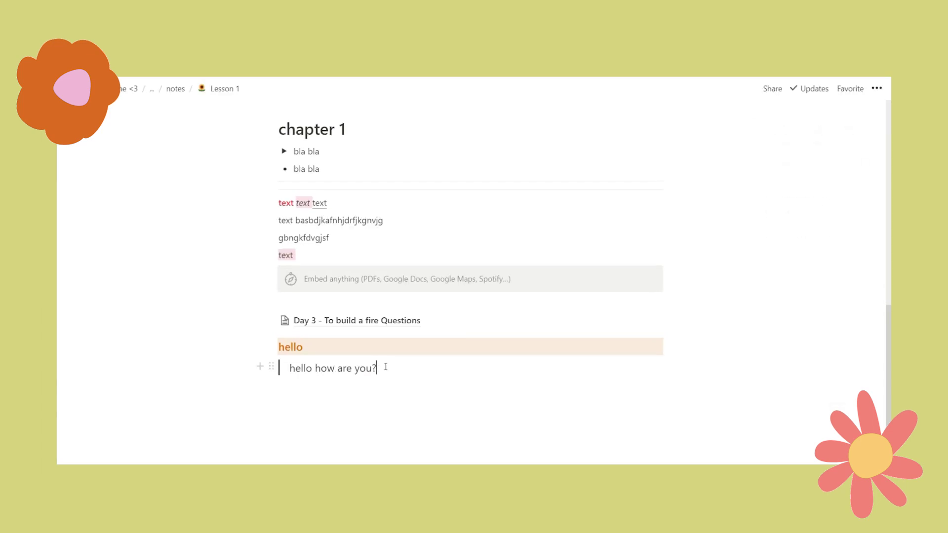
left_click_drag(386, 367, 291, 371)
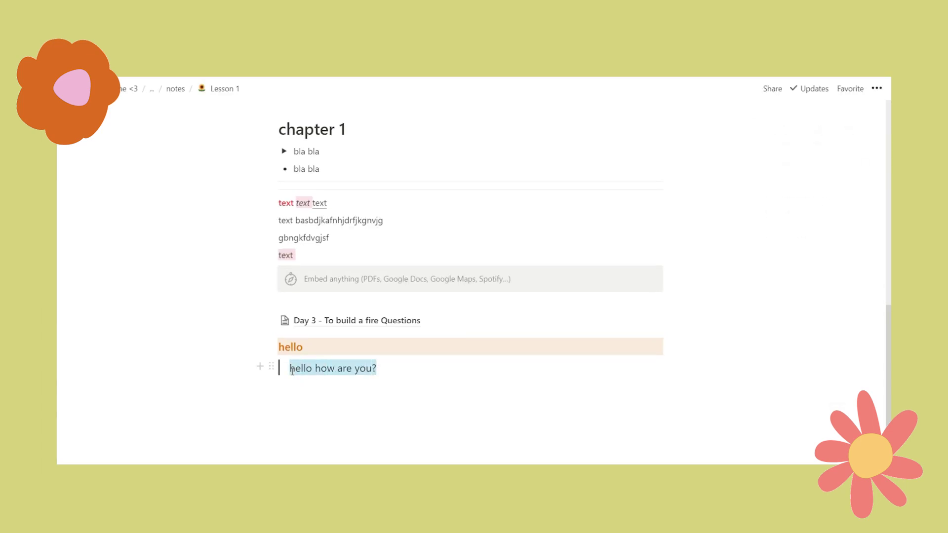
key("ctrl+i")
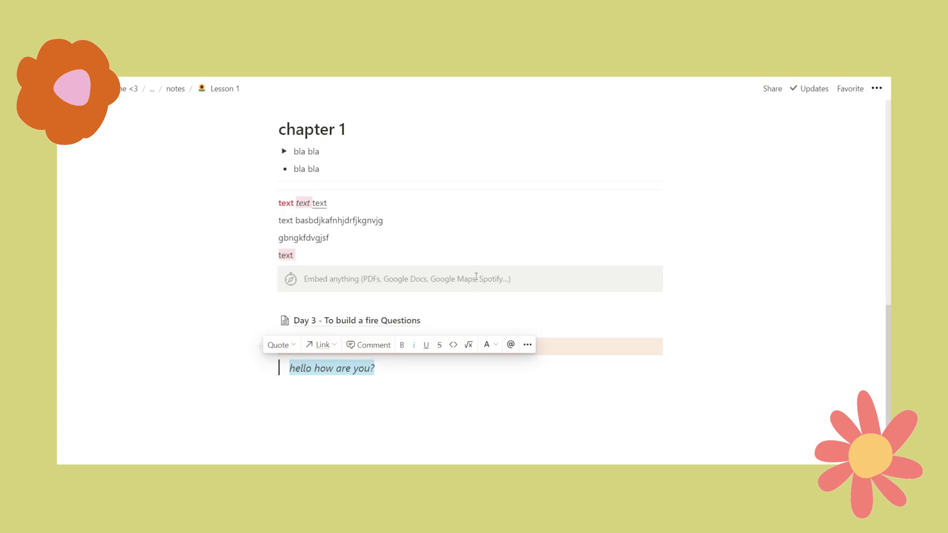
left_click(485, 252)
scroll(477, 339, "down", 1)
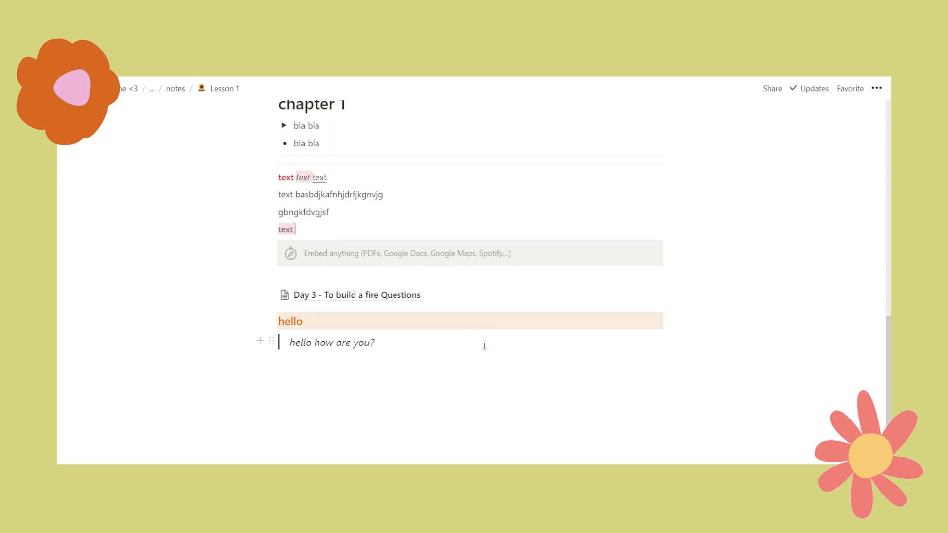
scroll(381, 275, "up", 20)
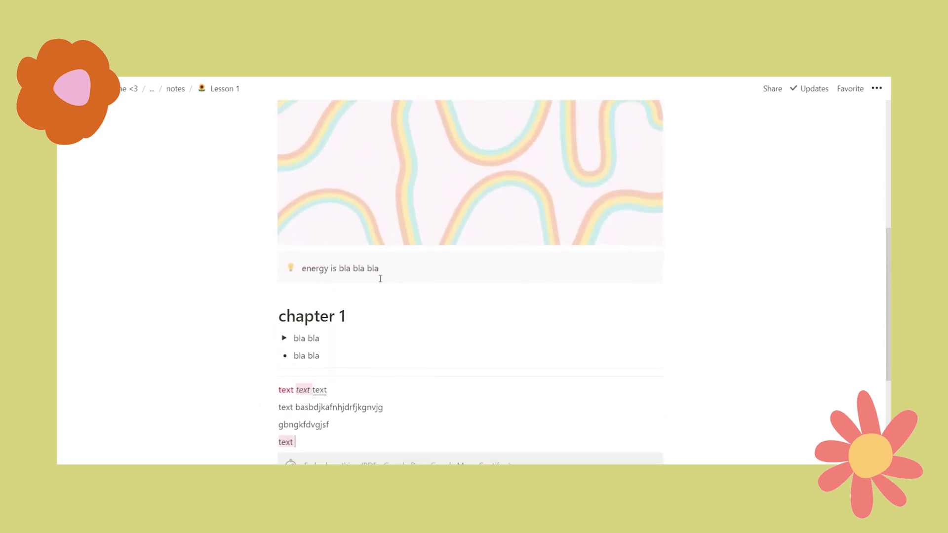
scroll(510, 311, "down", 8)
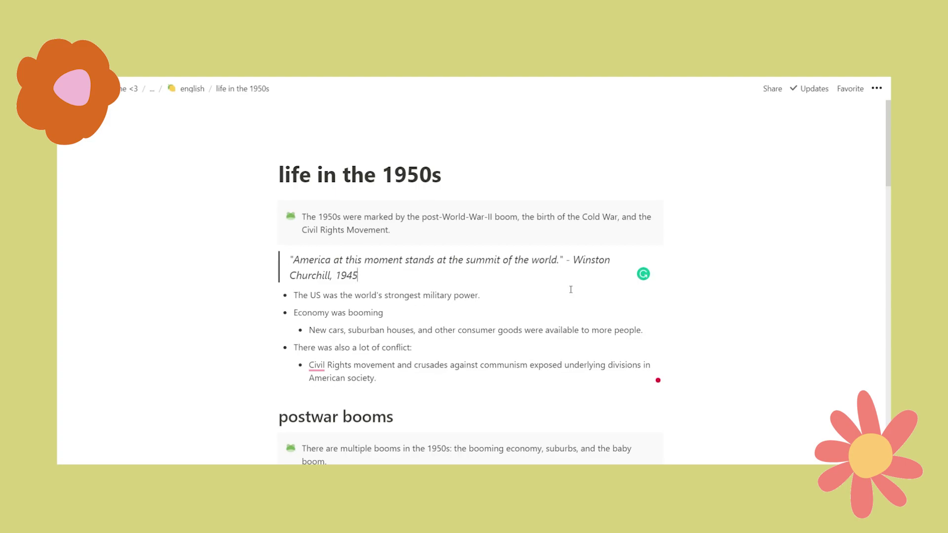
scroll(571, 290, "down", 20)
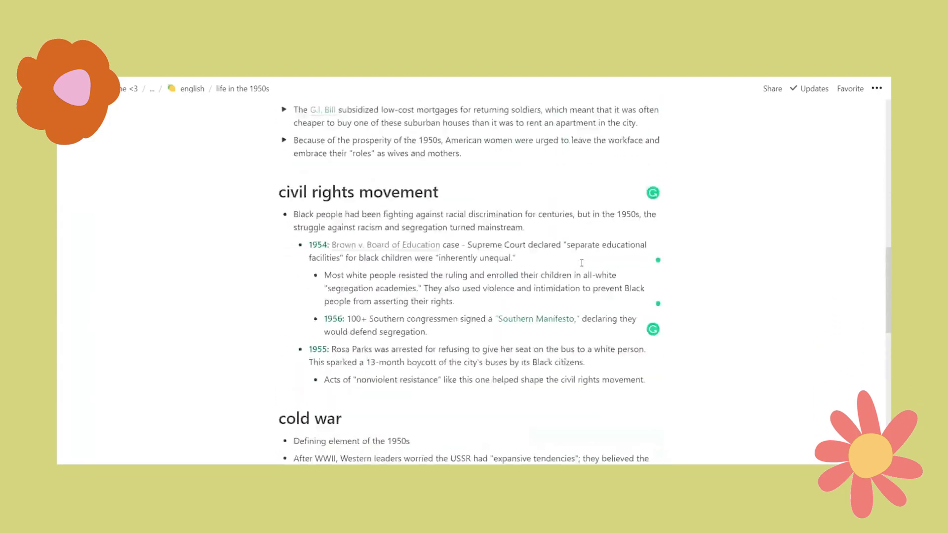
scroll(582, 263, "up", 20)
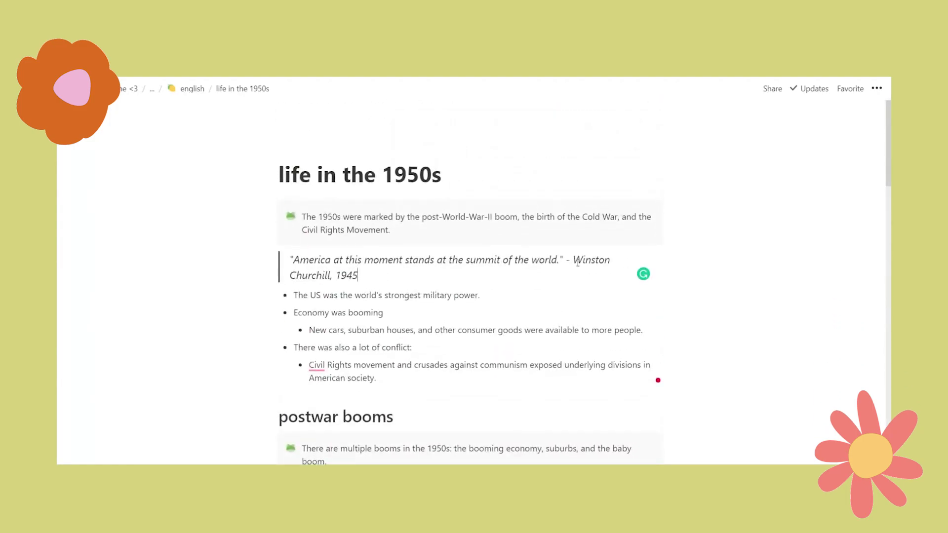